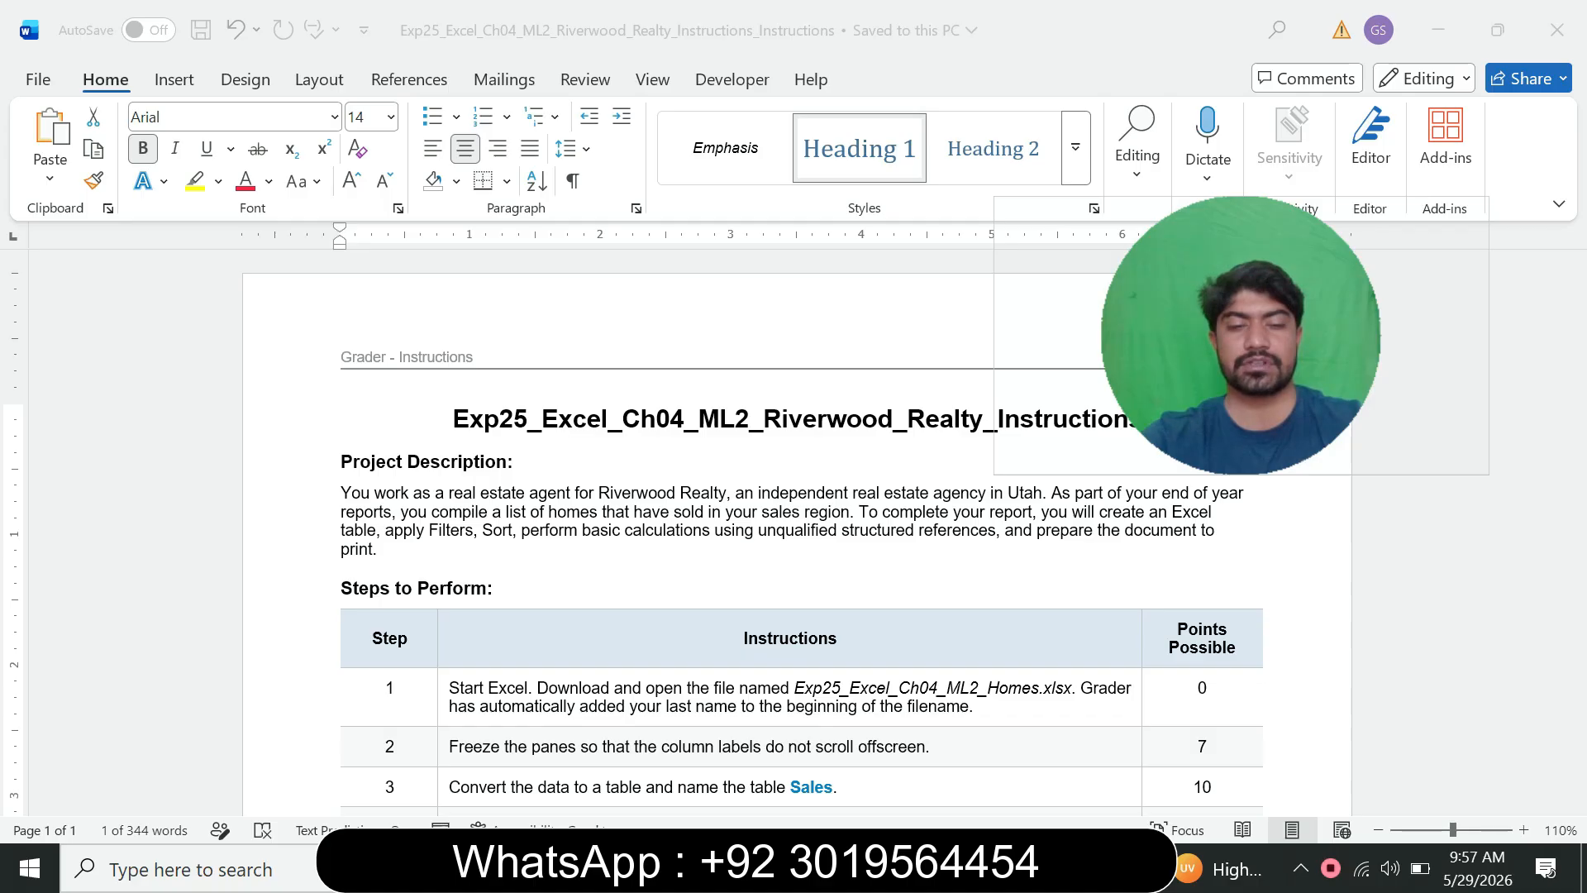
{"action": "left_click", "coordinate": [793, 419]}
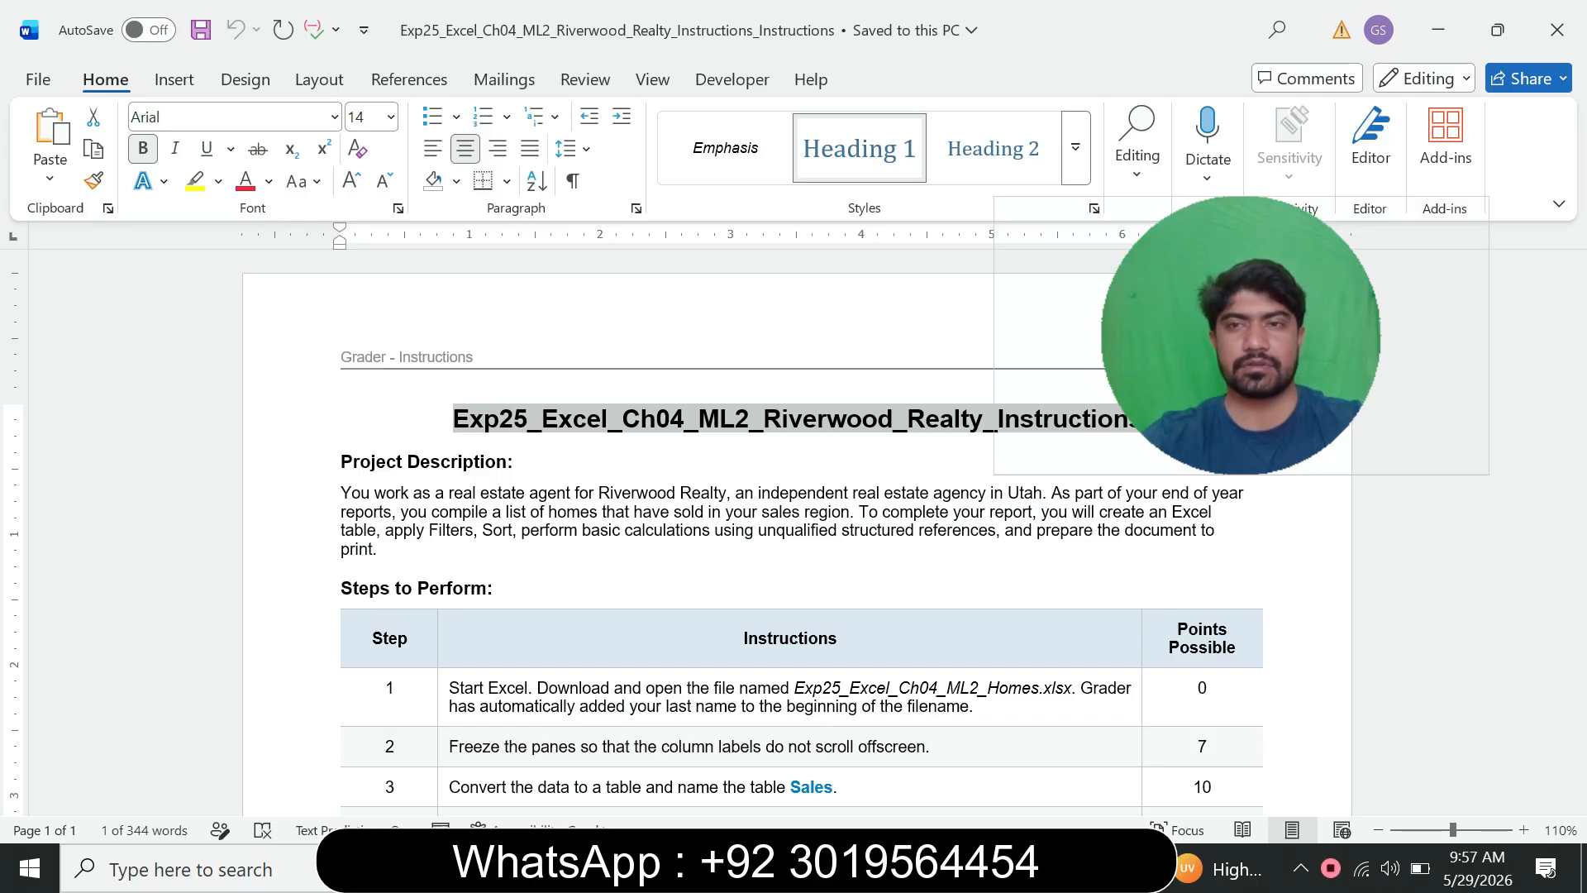
{"action": "left_click_drag", "start_coordinate": [1241, 335], "coordinate": [1003, 222]}
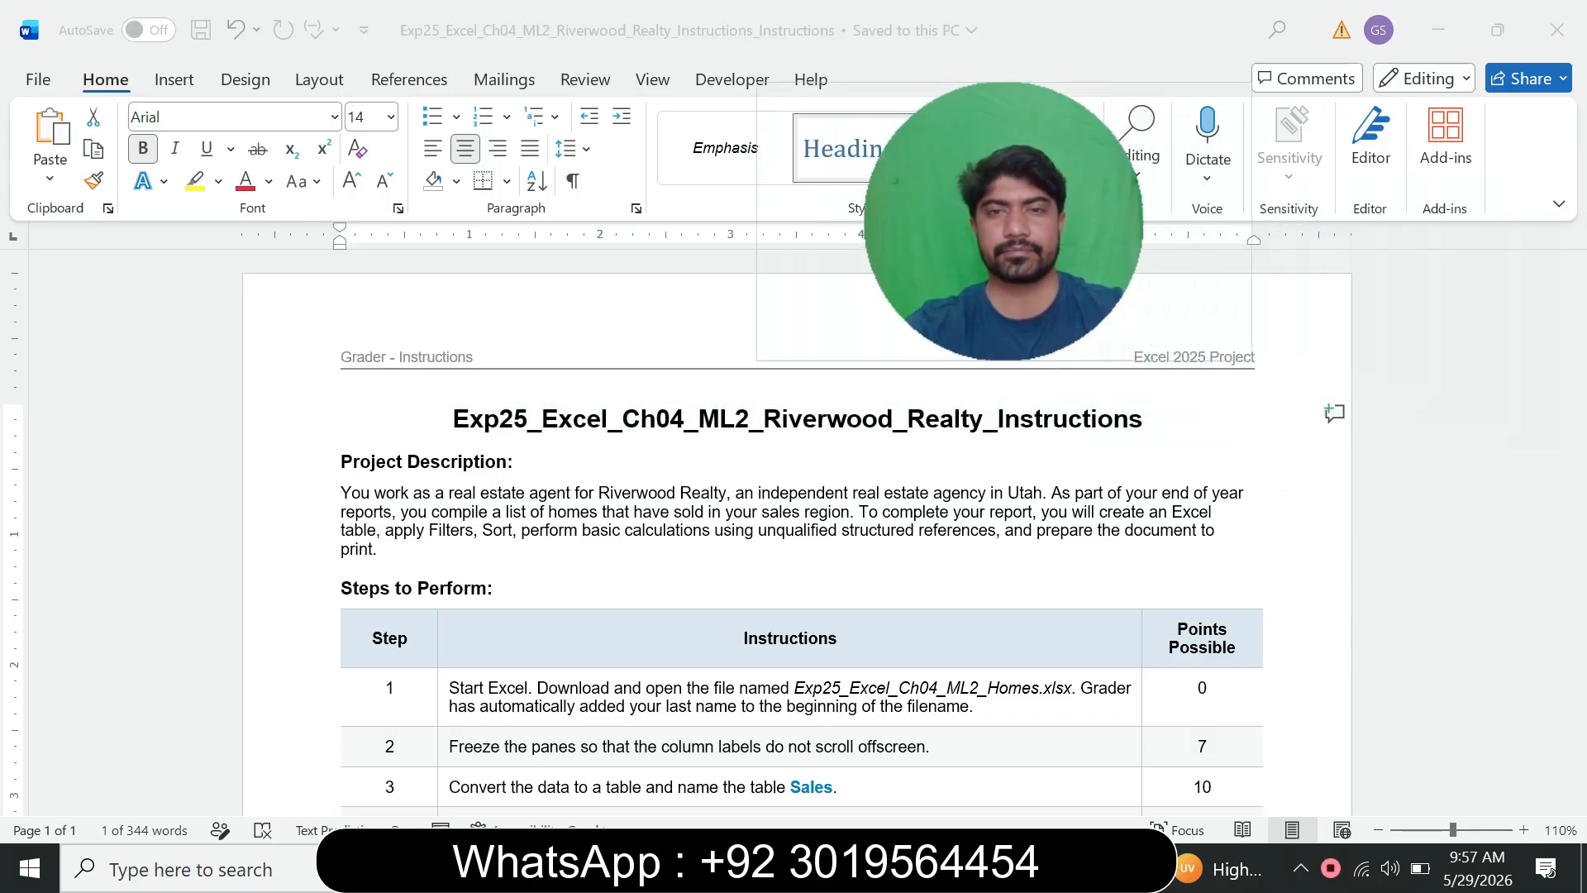
{"action": "left_click", "coordinate": [797, 419]}
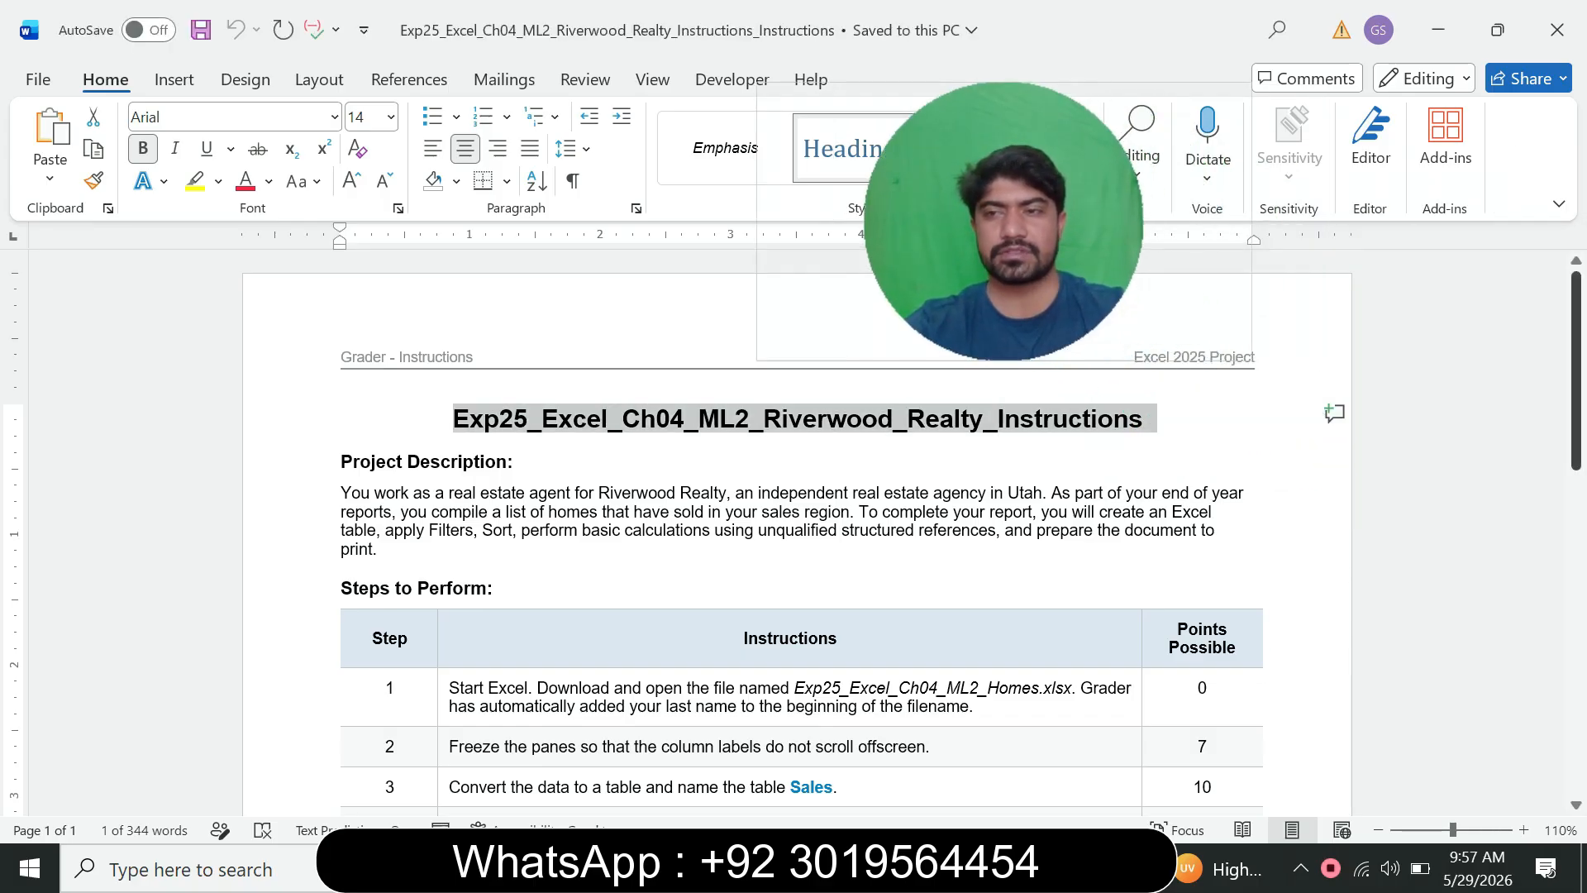
{"action": "scroll", "coordinate": [794, 533], "scroll_direction": "down", "scroll_amount": 9}
{"action": "scroll", "coordinate": [793, 533], "scroll_direction": "up", "scroll_amount": 10}
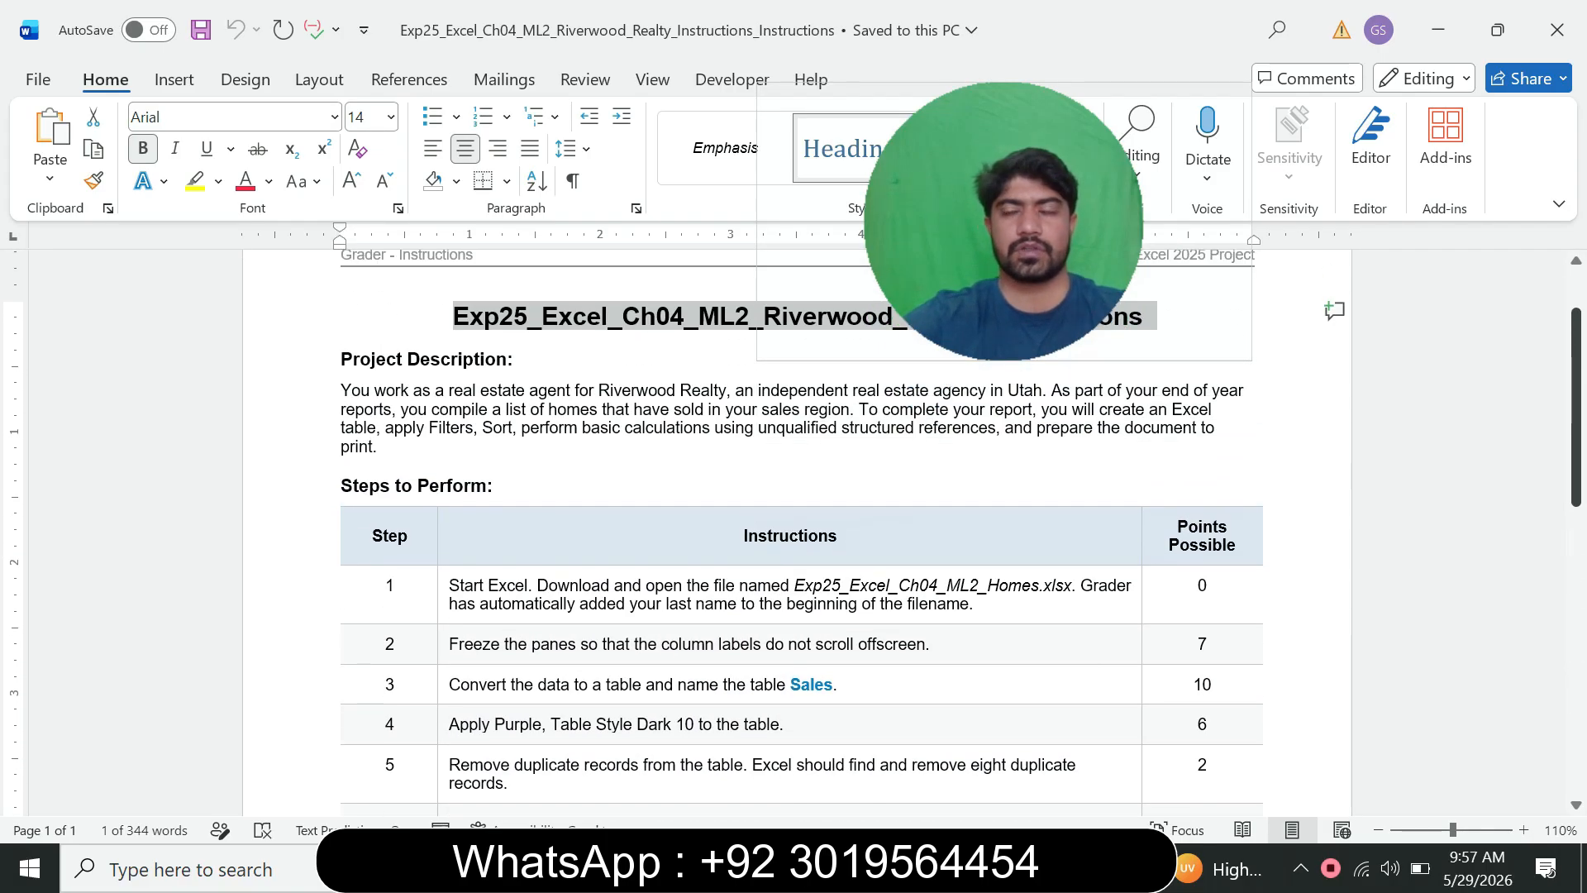
Highlight the step 1 instruction in yellow and check the opened homes workbook in Excel before returning to the Word instructions
{"action": "left_click", "coordinate": [444, 593]}
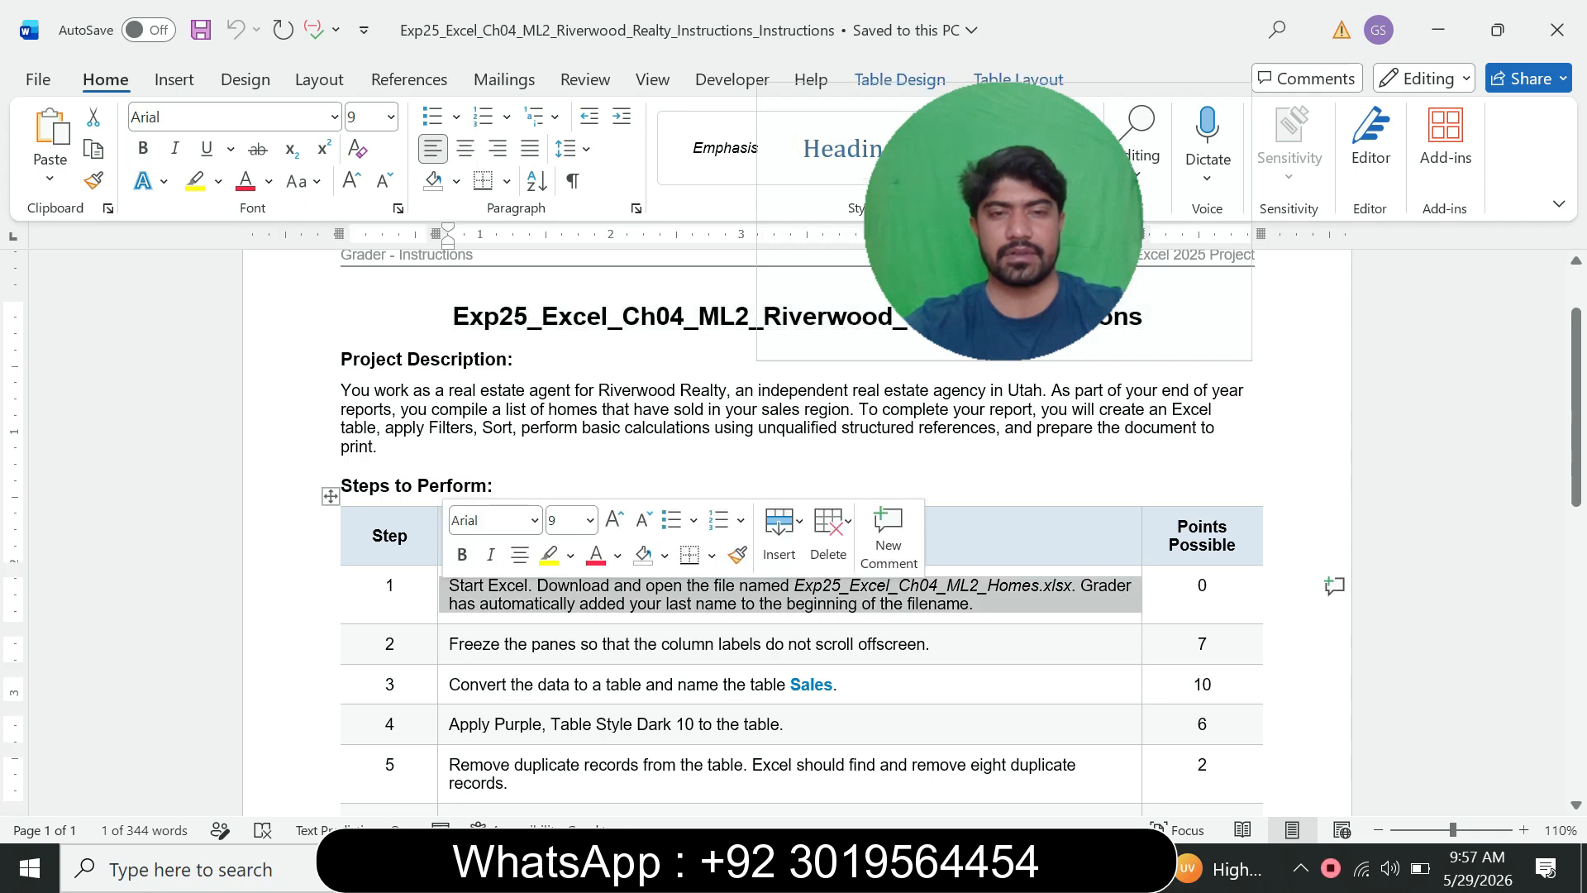
{"action": "left_click", "coordinate": [548, 554]}
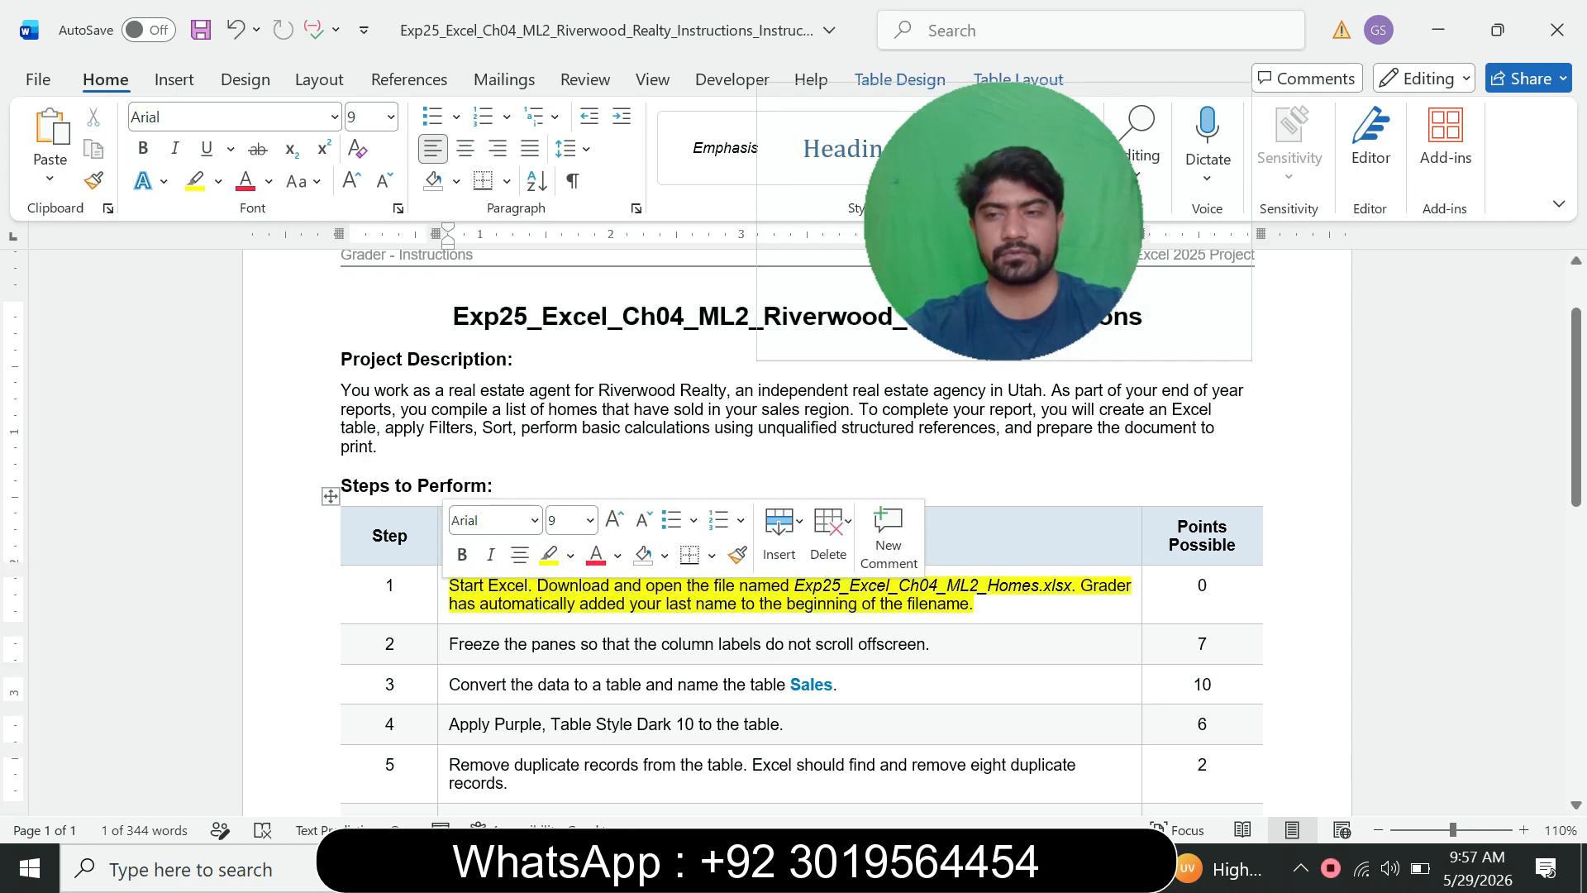
{"action": "scroll", "coordinate": [794, 534], "scroll_direction": "down", "scroll_amount": 2}
{"action": "scroll", "coordinate": [793, 533], "scroll_direction": "down", "scroll_amount": 2}
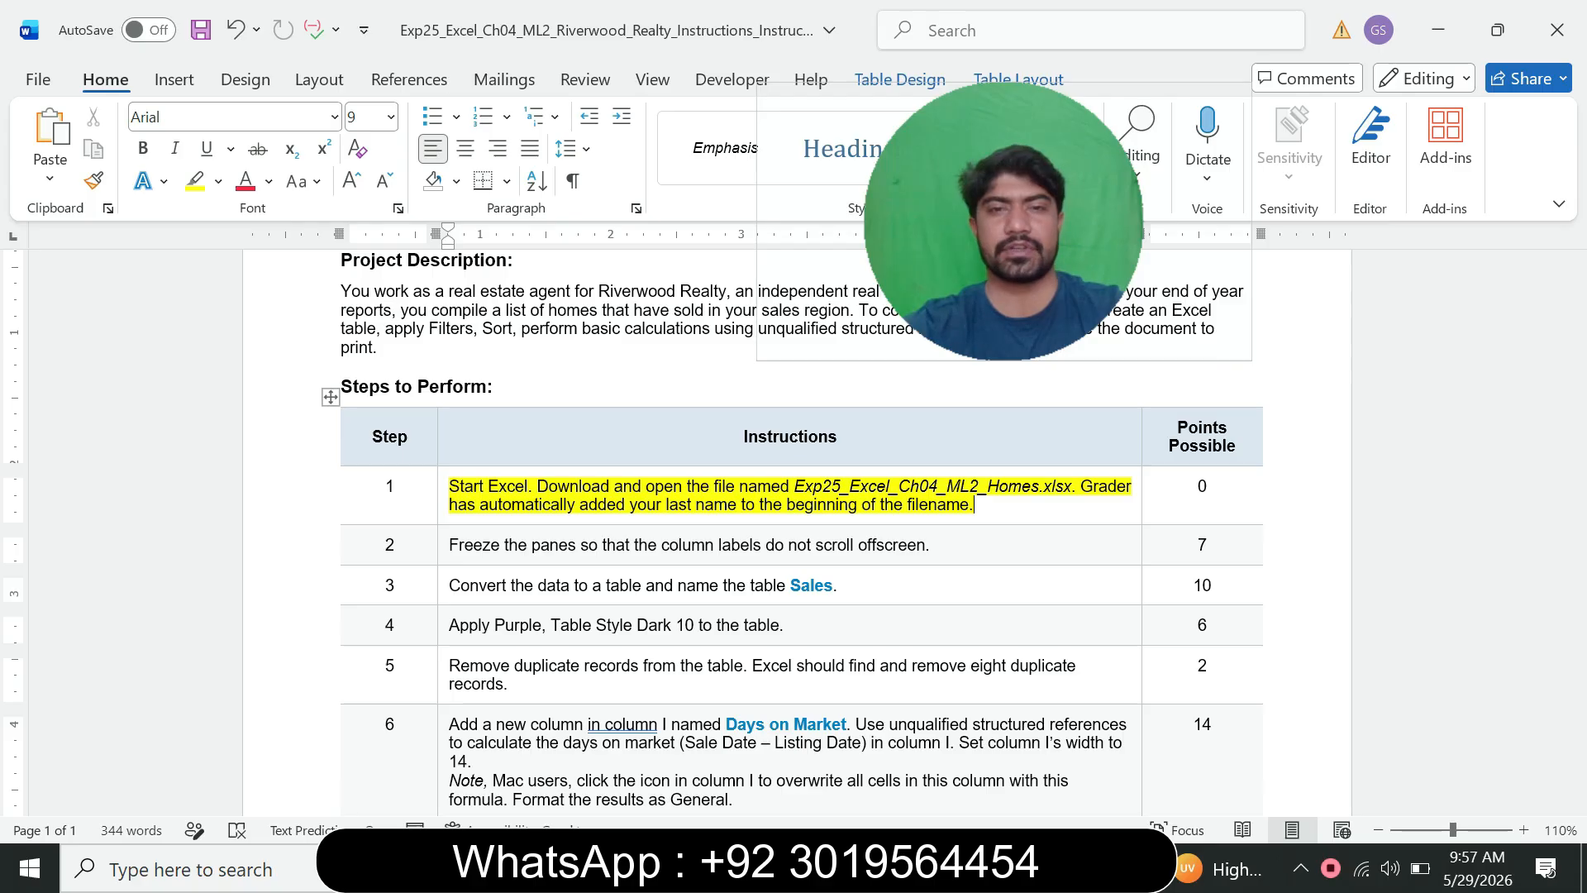
{"action": "key", "text": "alt+Tab"}
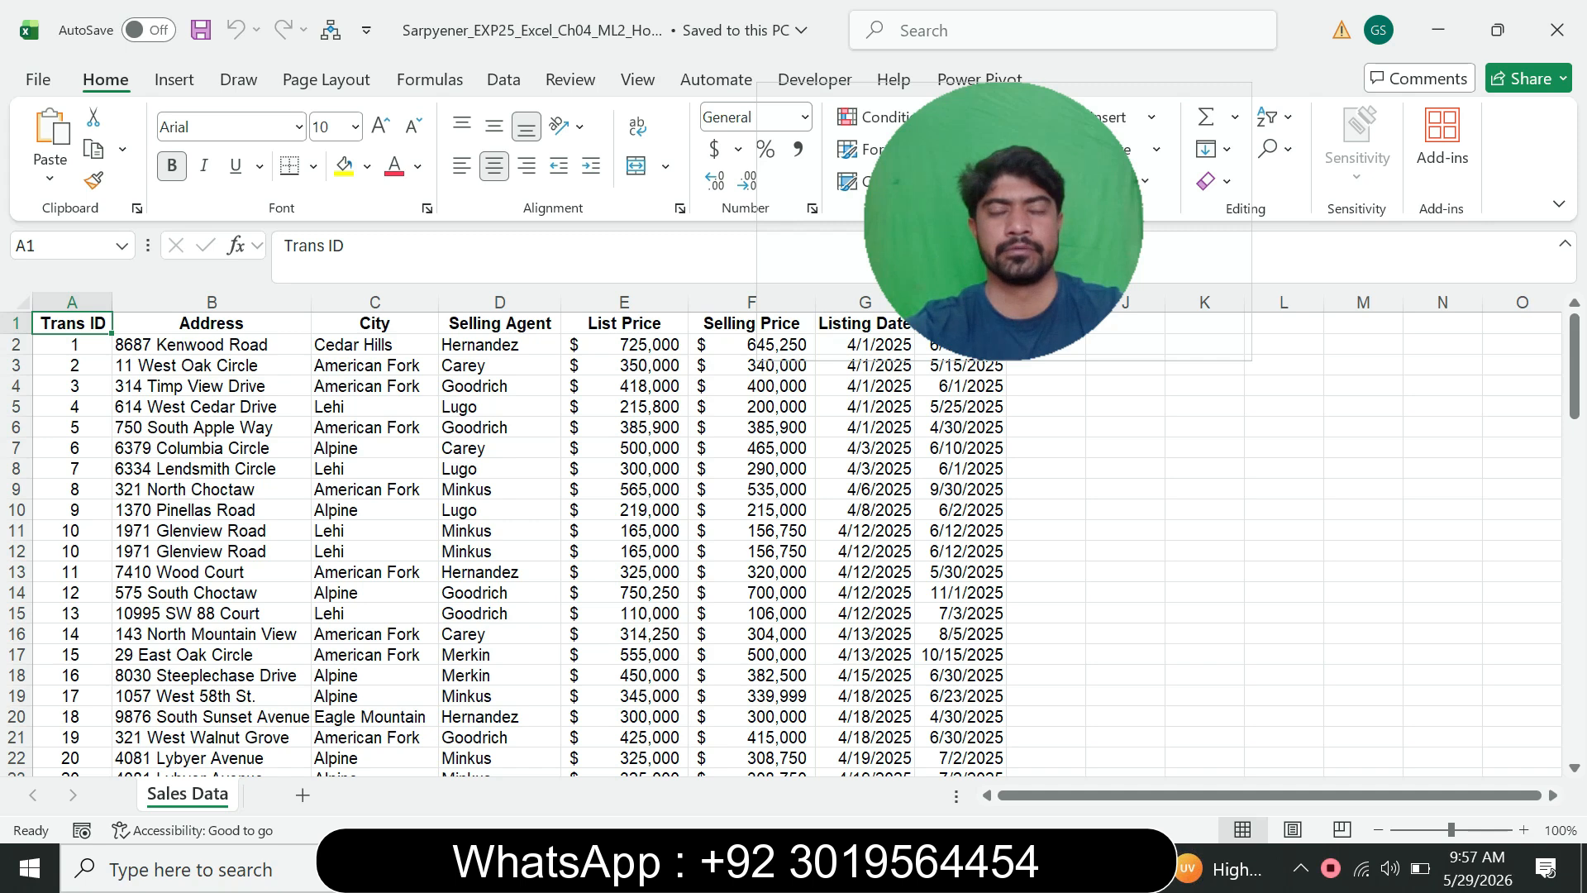
{"action": "key", "text": "alt+Tab"}
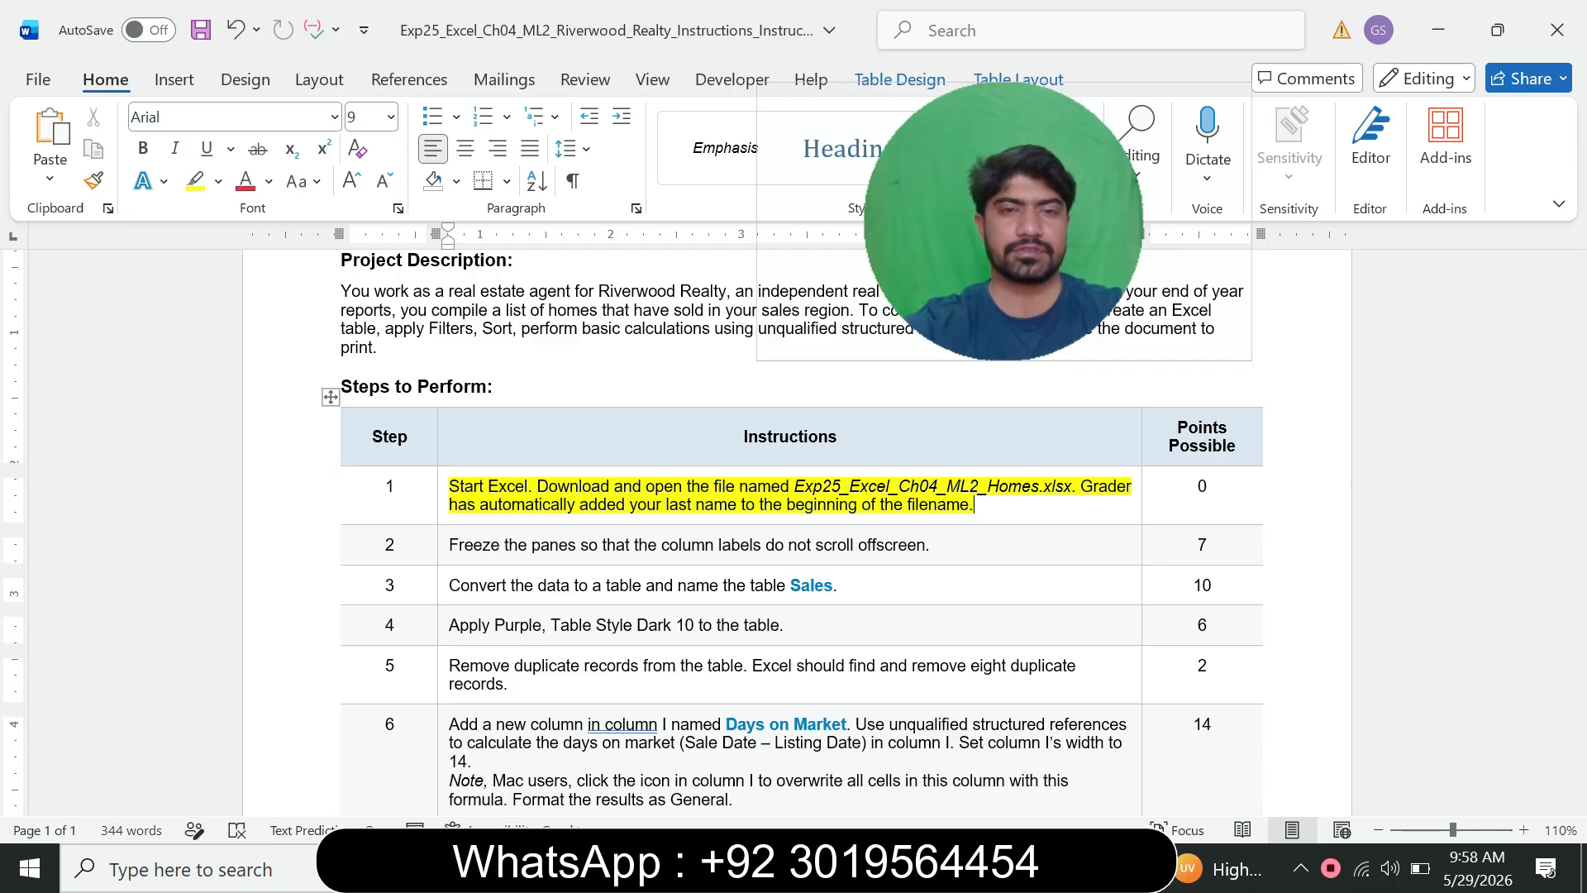
Remove the yellow highlighting from the step 1 instruction in the table
{"action": "left_click", "coordinate": [443, 491]}
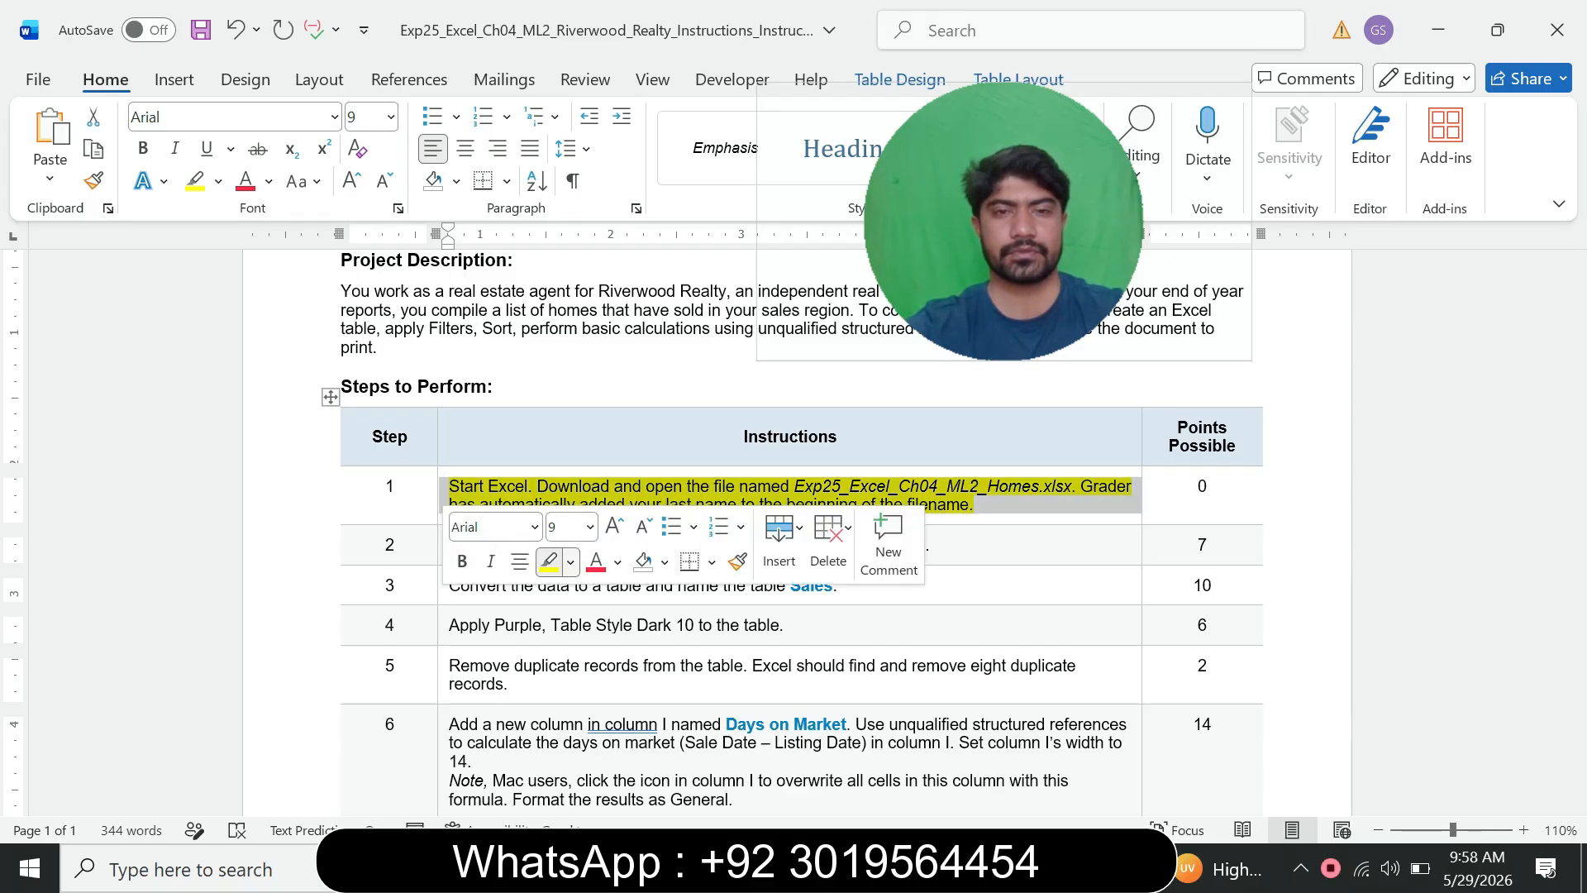
{"action": "left_click", "coordinate": [570, 562]}
{"action": "left_click", "coordinate": [609, 762]}
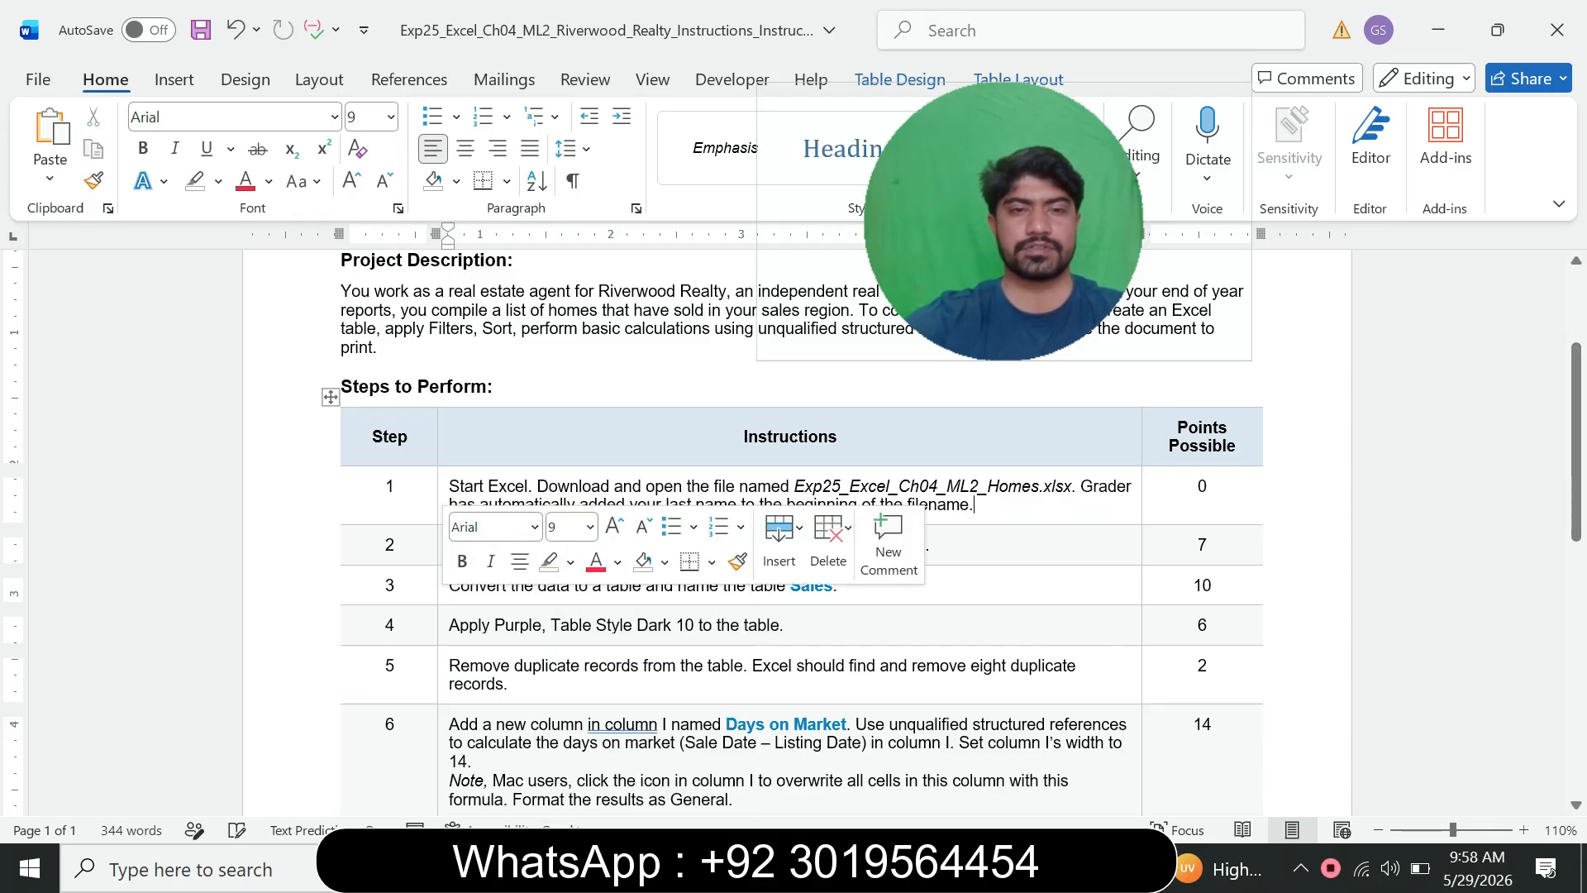
{"action": "left_click", "coordinate": [397, 585]}
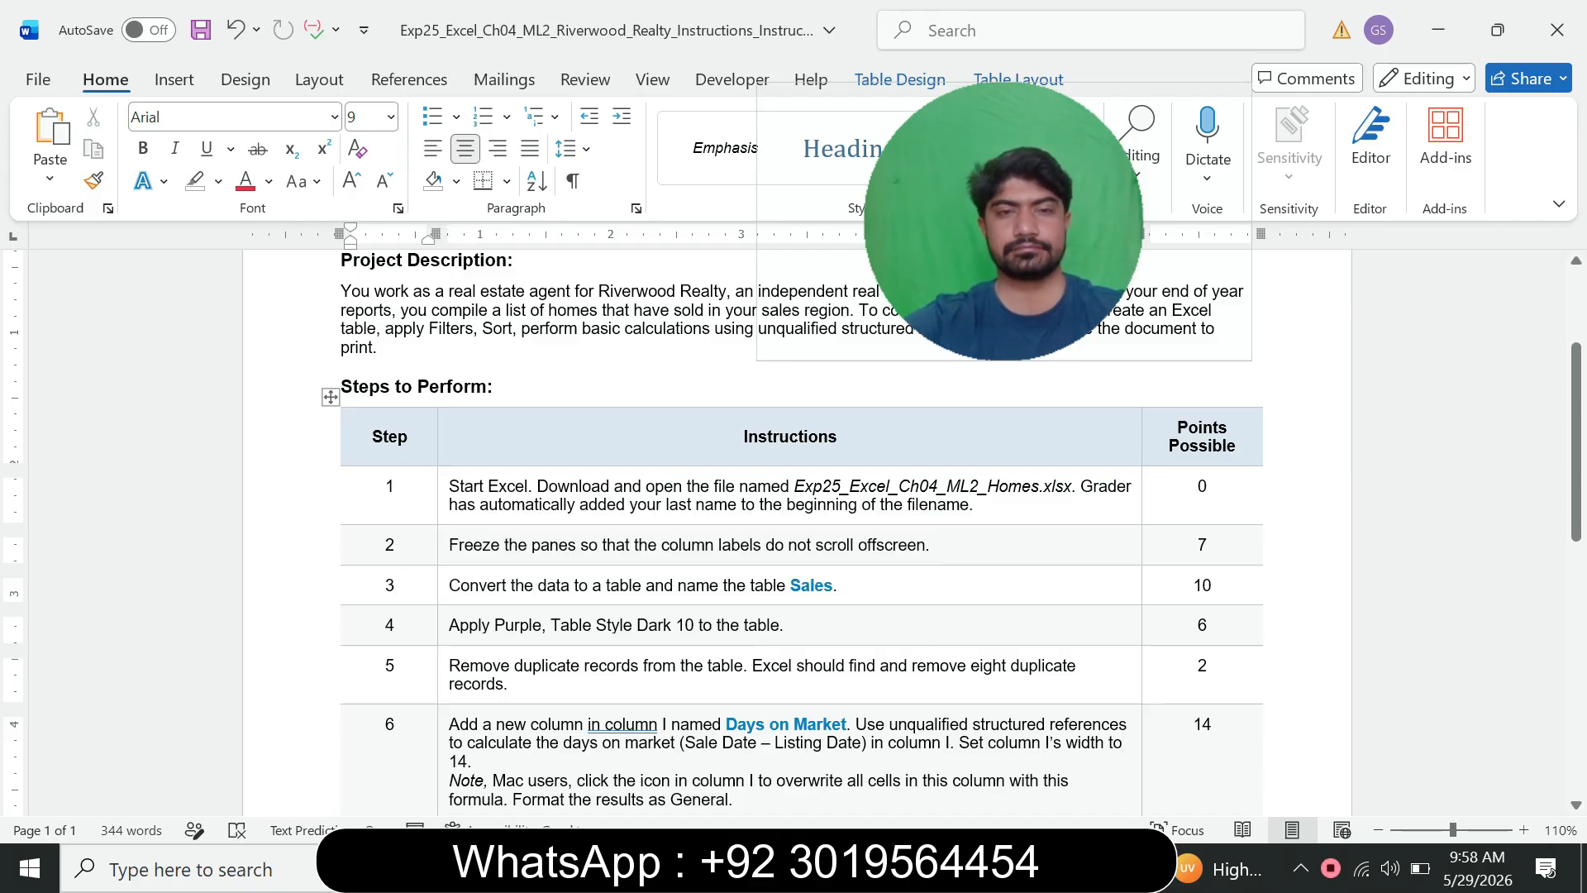
Enlarge the step 2 instruction about freezing panes to 14 pt and highlight it in turquoise
{"action": "left_click", "coordinate": [443, 545]}
{"action": "left_click", "coordinate": [594, 480]}
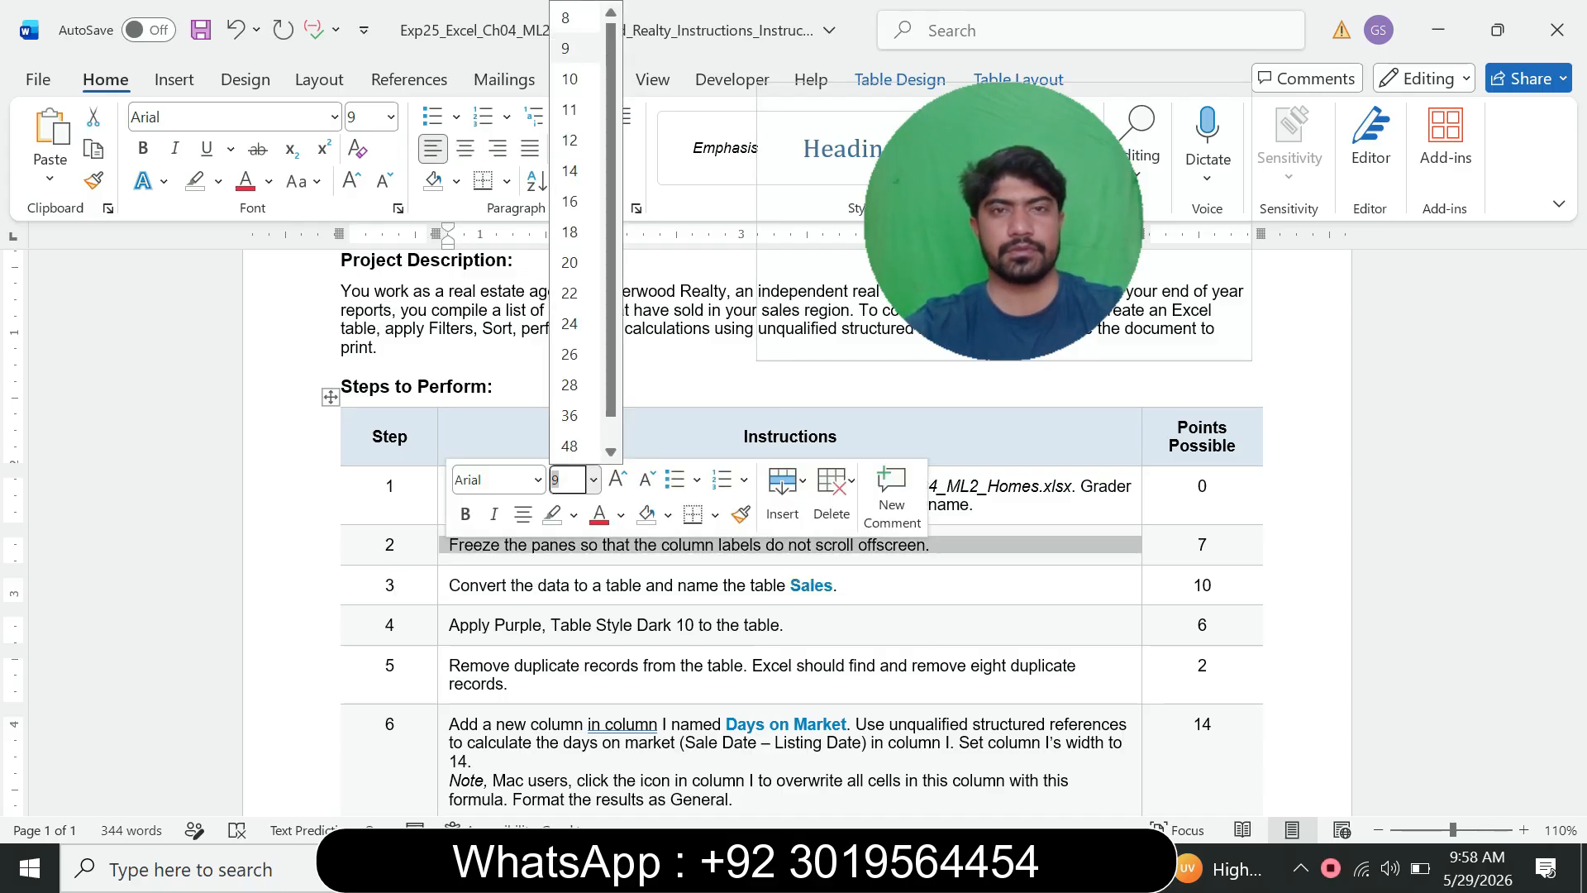
{"action": "left_click", "coordinate": [570, 171]}
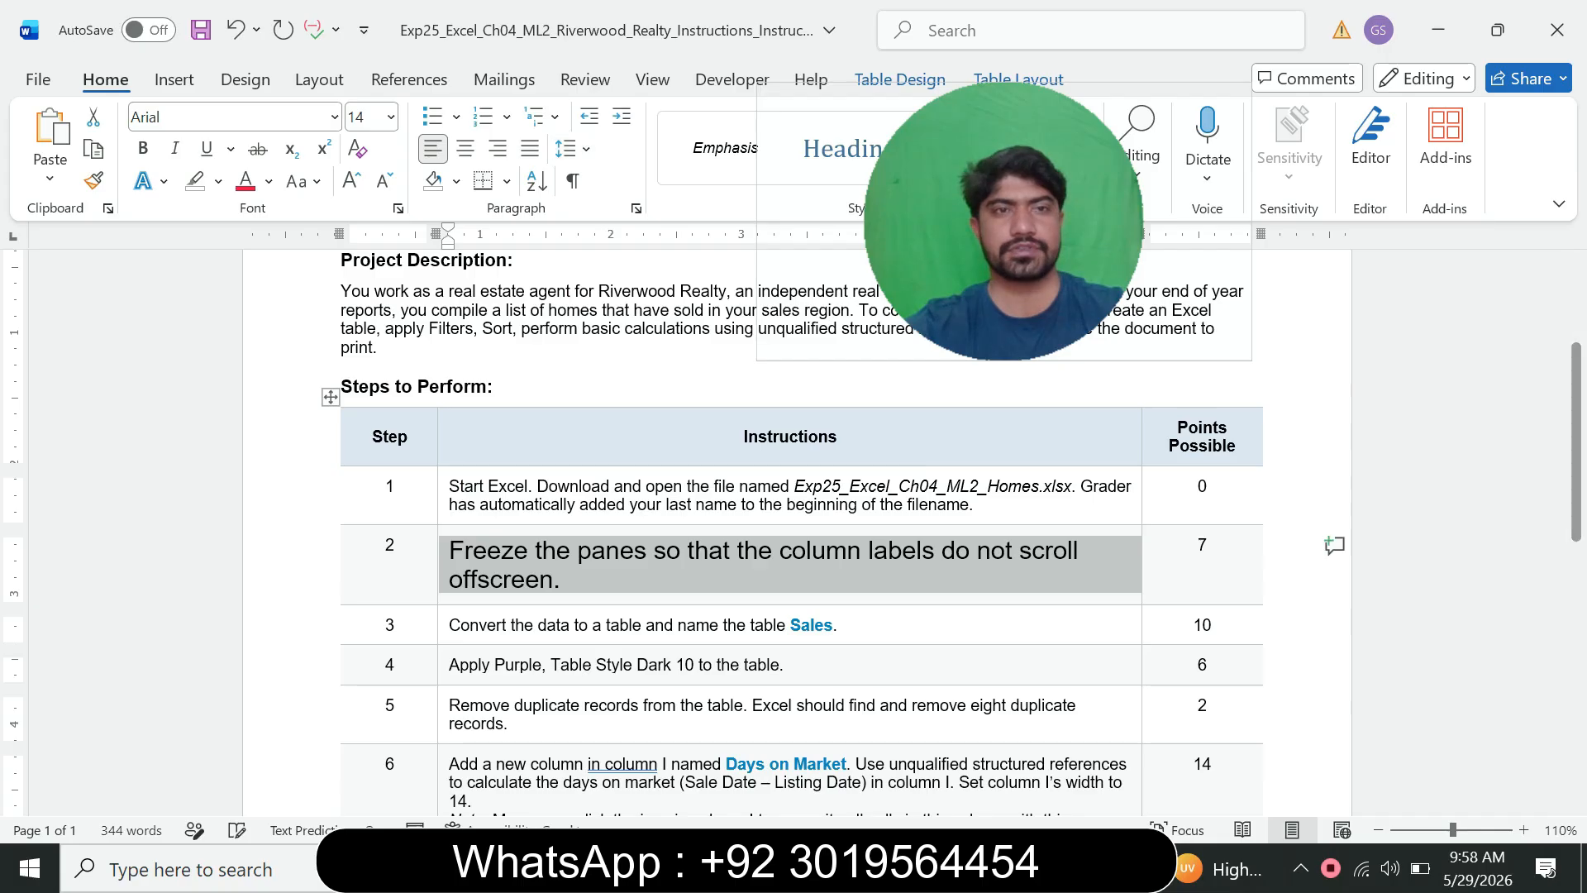
{"action": "left_click", "coordinate": [219, 181]}
{"action": "left_click", "coordinate": [275, 267]}
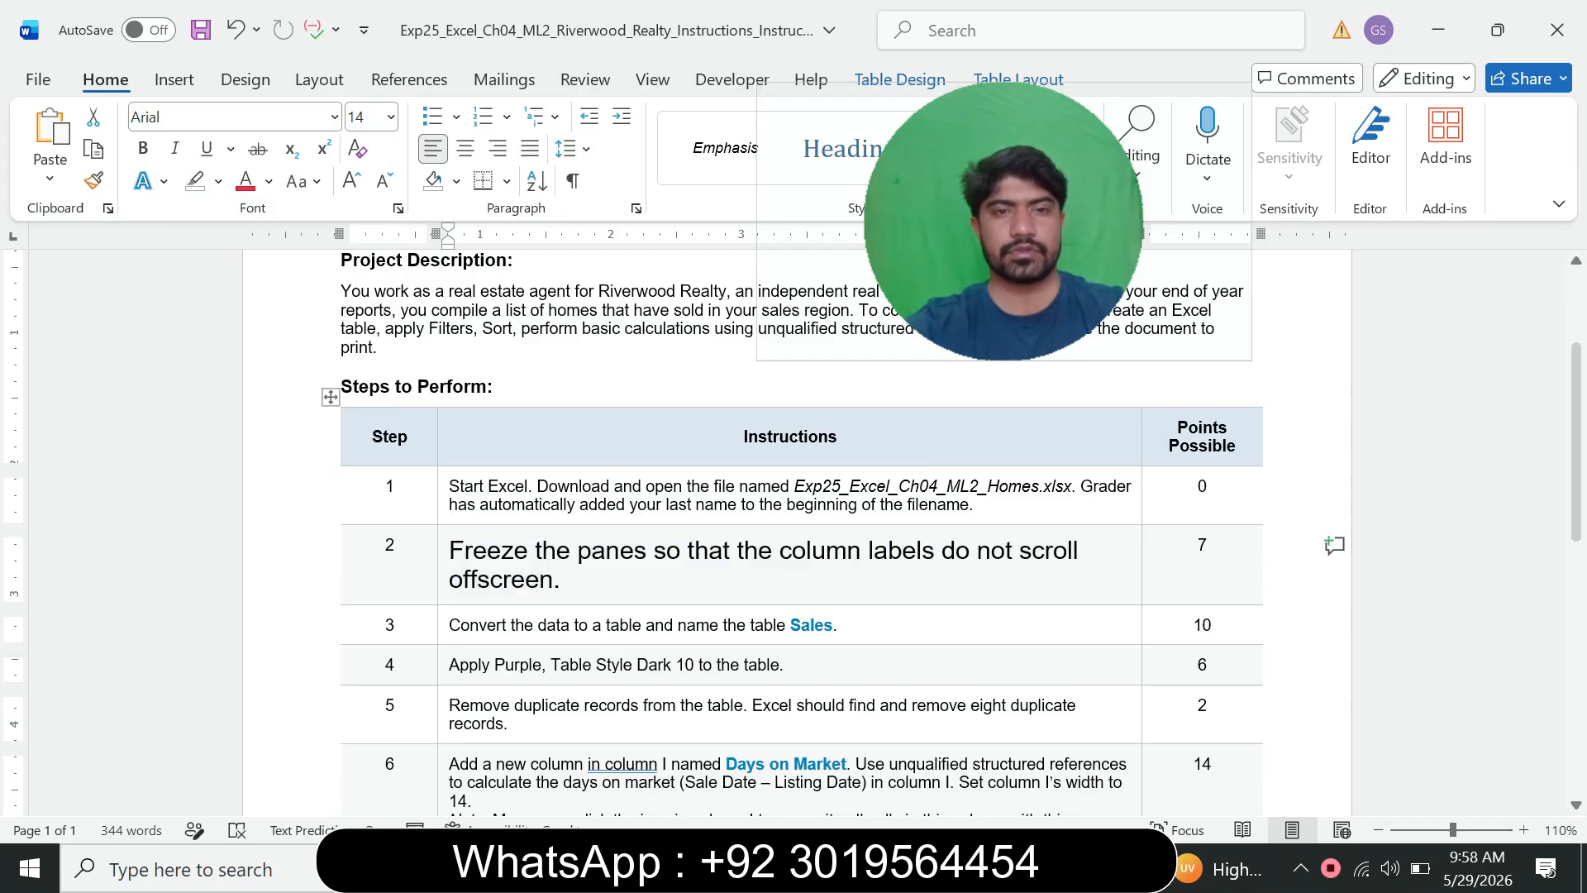
{"action": "scroll", "coordinate": [793, 529], "scroll_direction": "down", "scroll_amount": 1}
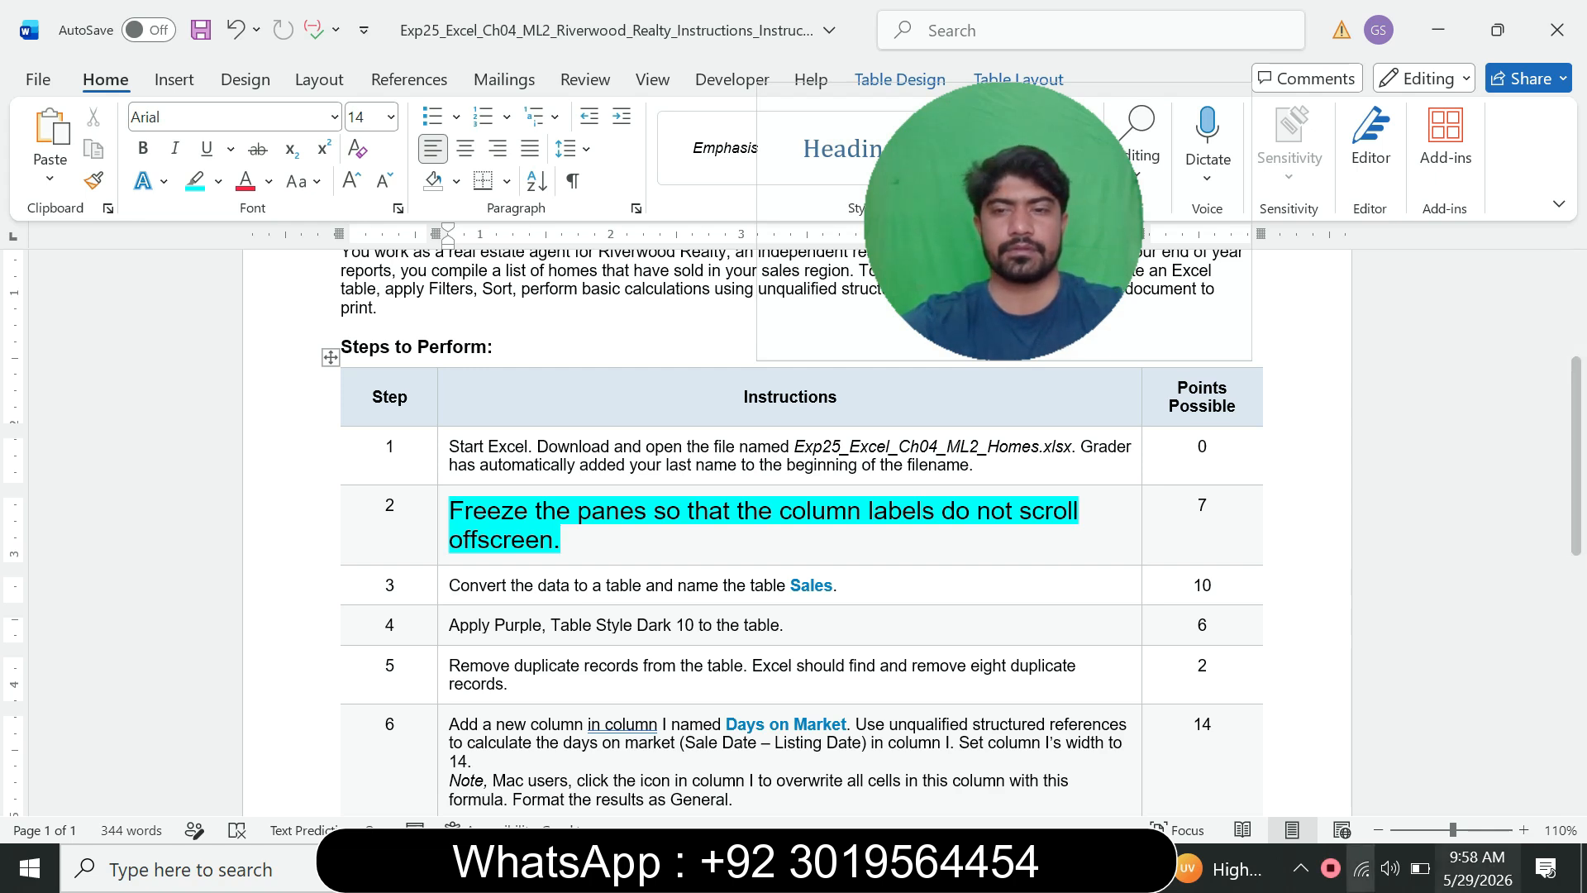
Switch to the Excel workbook and freeze the top row of the Sales Data sheet
{"action": "key", "text": "alt+Tab"}
{"action": "left_click", "coordinate": [624, 490]}
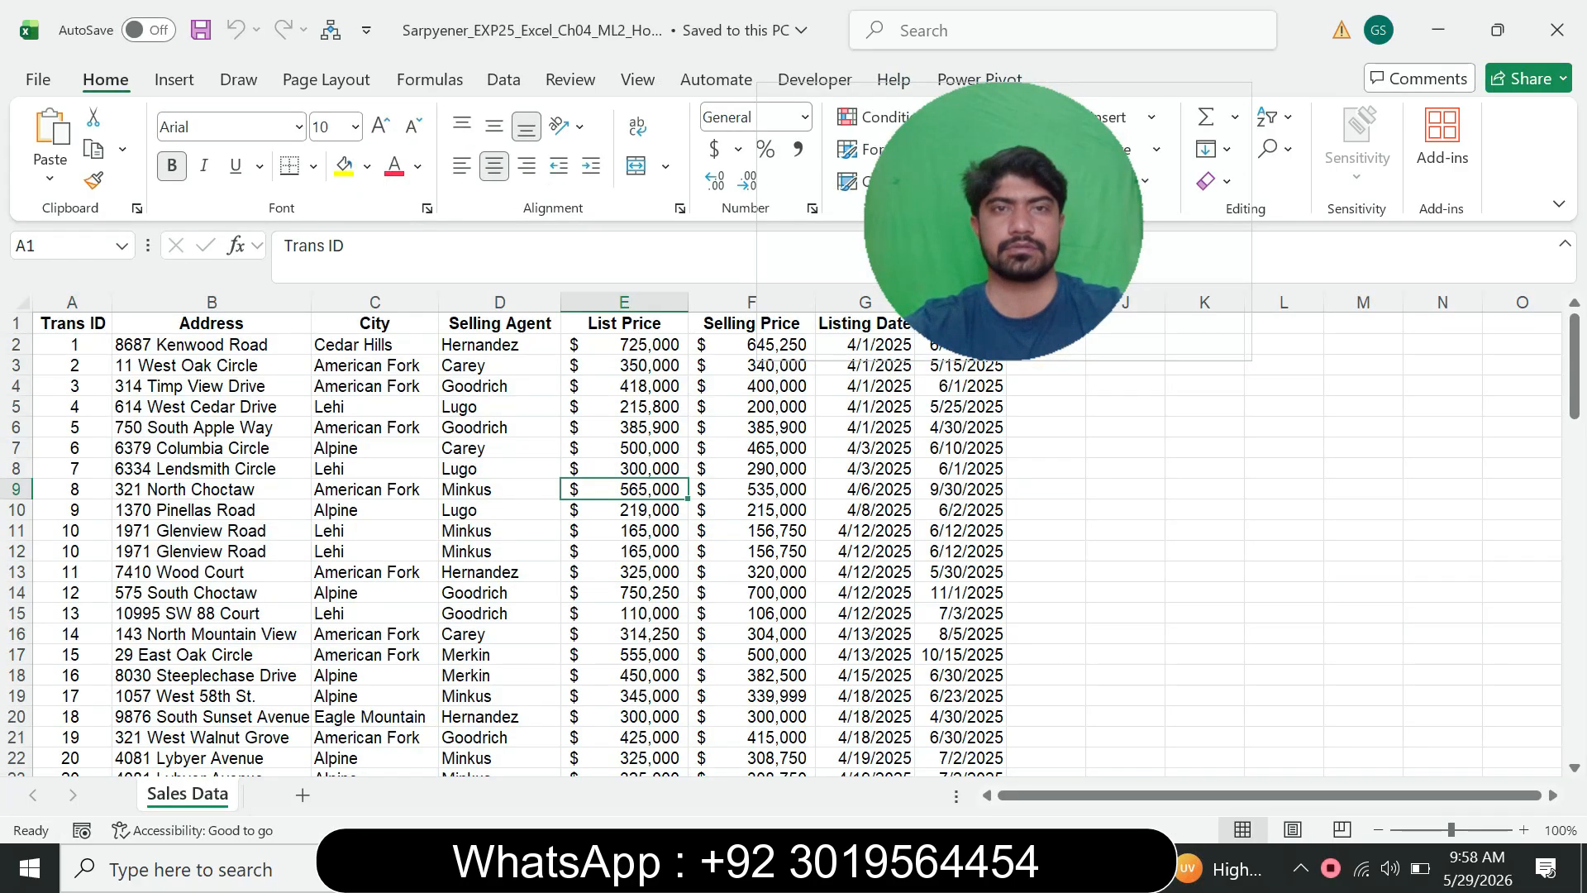
{"action": "left_click", "coordinate": [637, 80]}
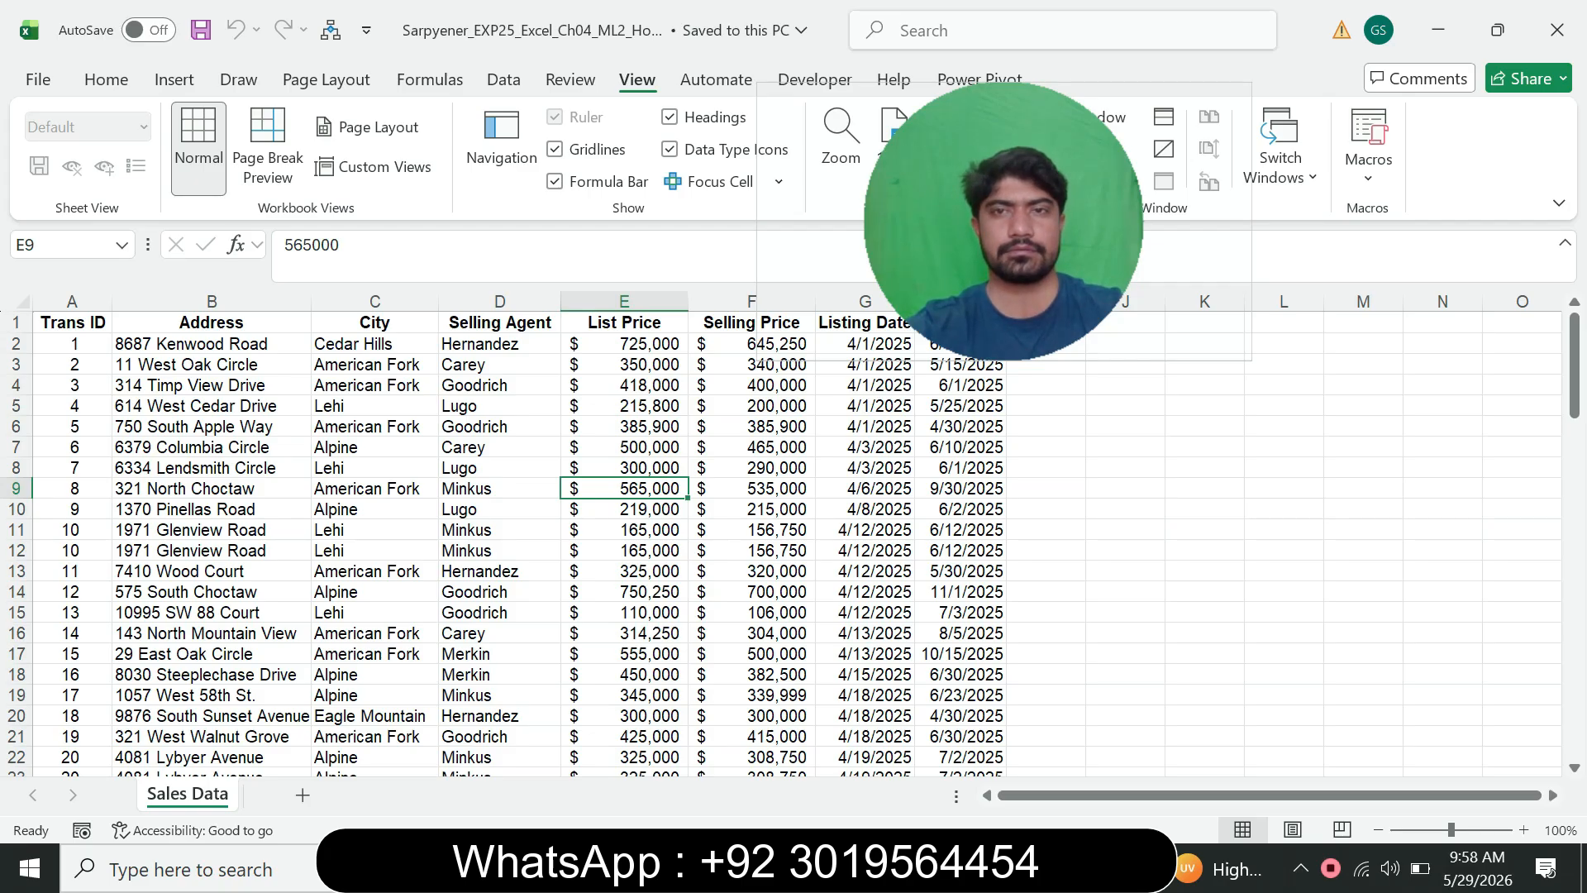
{"action": "left_click_drag", "start_coordinate": [1004, 239], "coordinate": [1009, 209]}
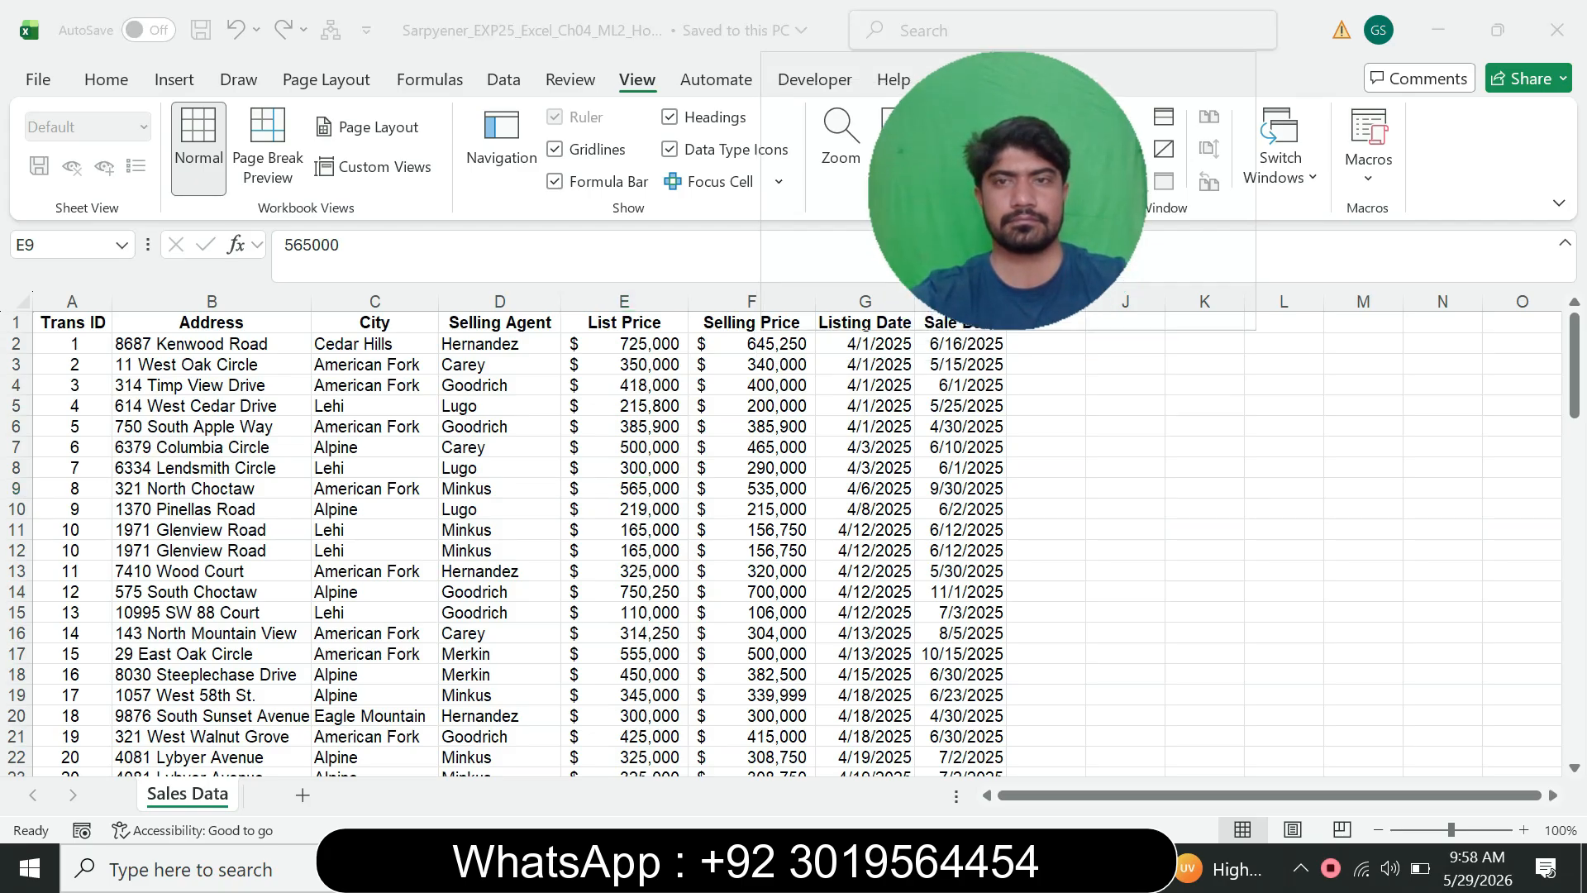
{"action": "left_click_drag", "start_coordinate": [1009, 191], "coordinate": [1158, 380]}
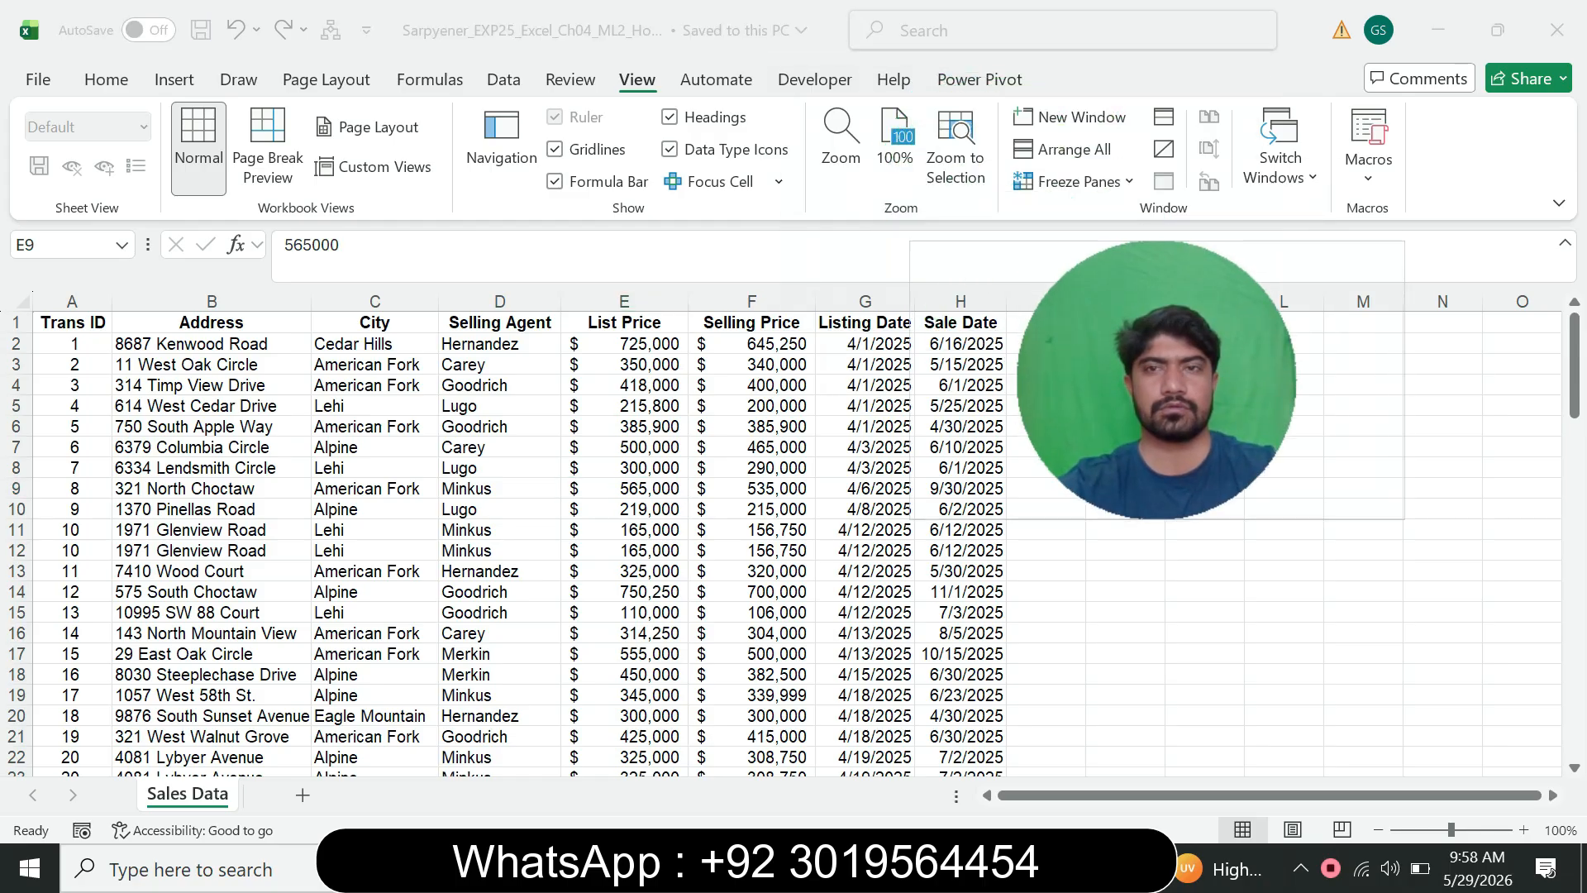
{"action": "left_click", "coordinate": [1079, 181]}
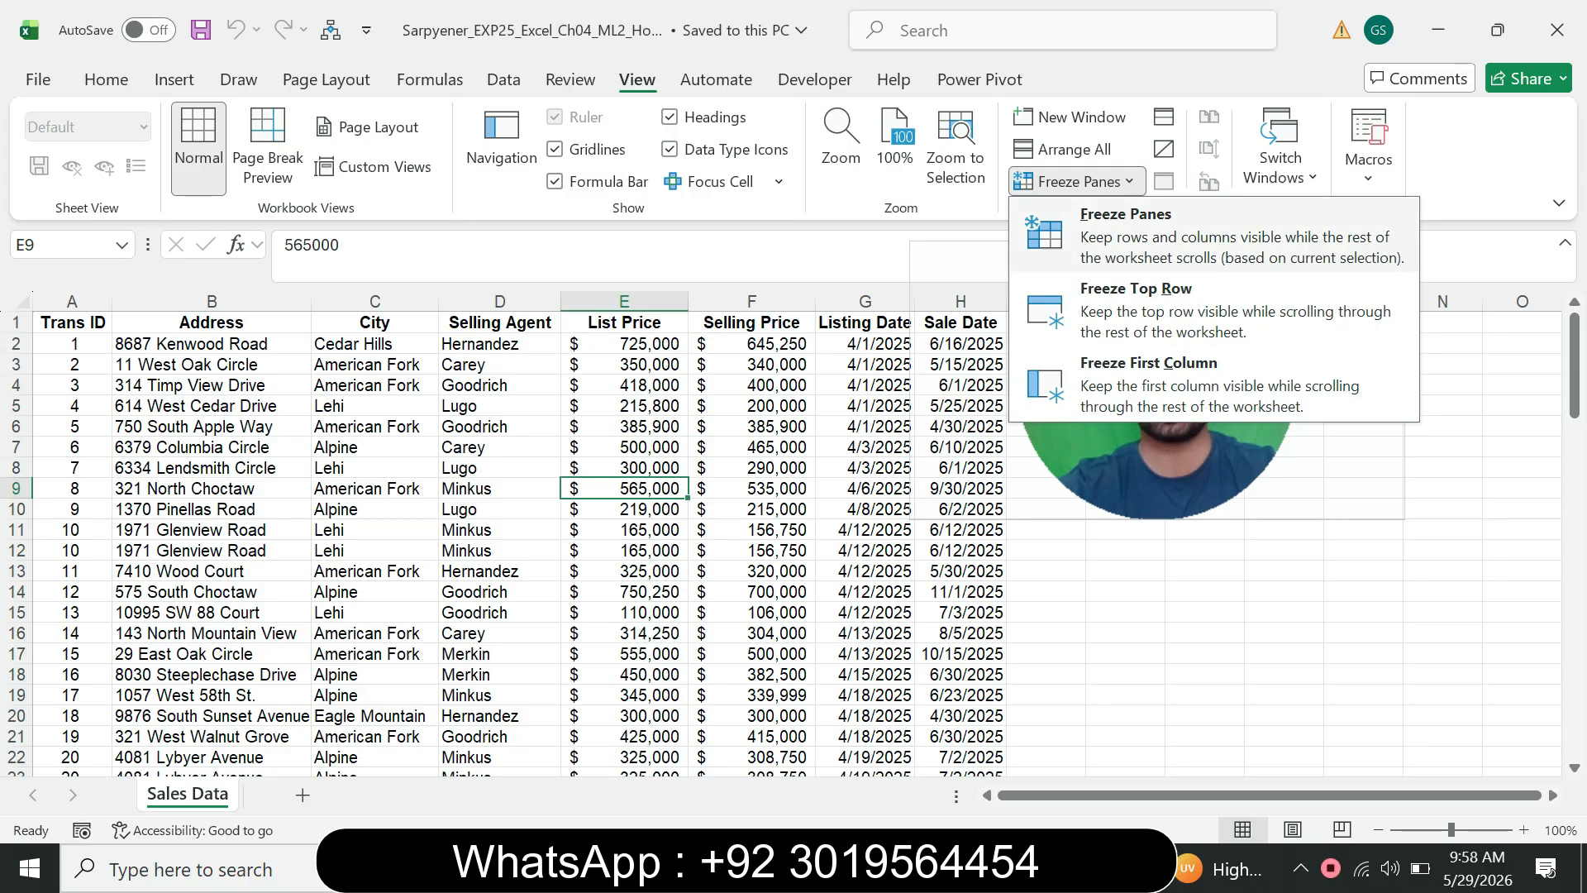
{"action": "left_click", "coordinate": [1157, 310]}
{"action": "left_click", "coordinate": [866, 426]}
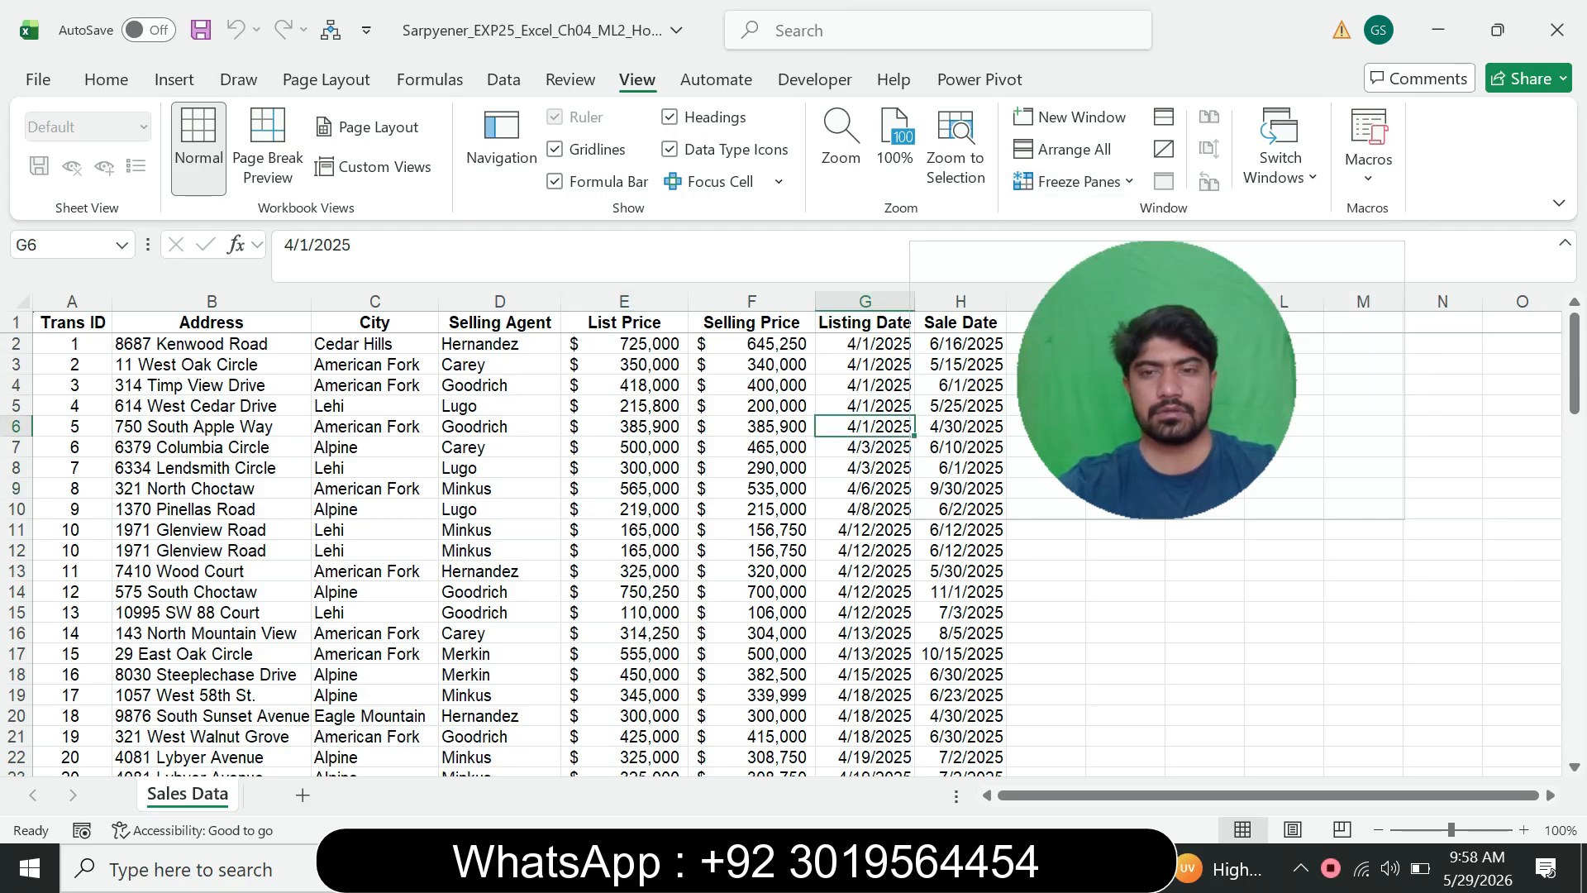
Return to the Word instructions, set the step 2 instruction's font size to 9 pt and remove its highlighting
{"action": "key", "text": "alt+Tab"}
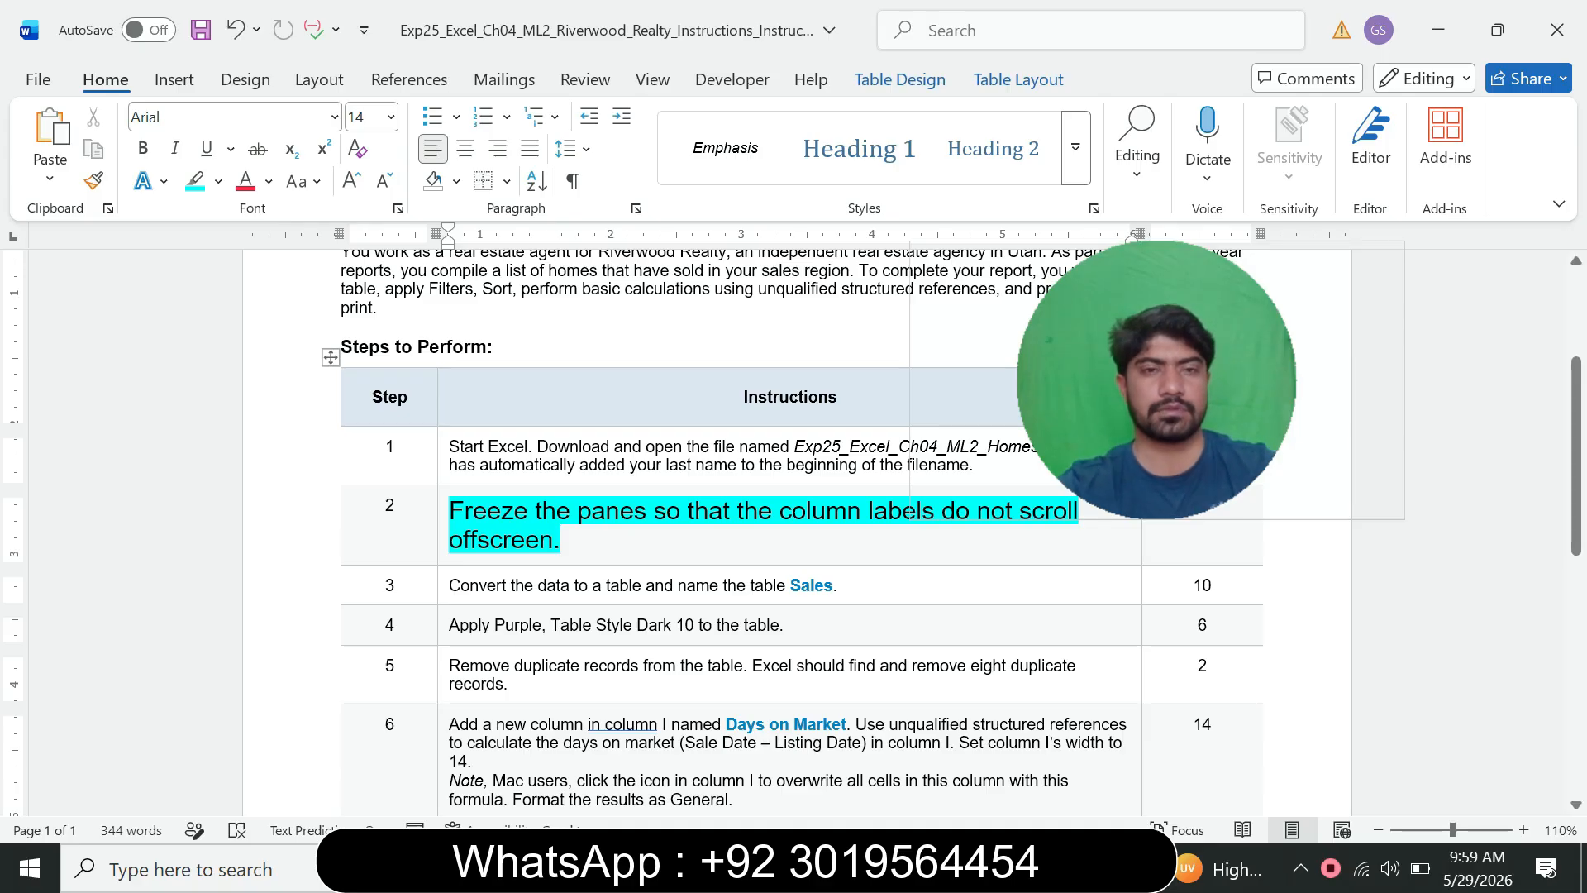
{"action": "triple_click", "coordinate": [909, 511]}
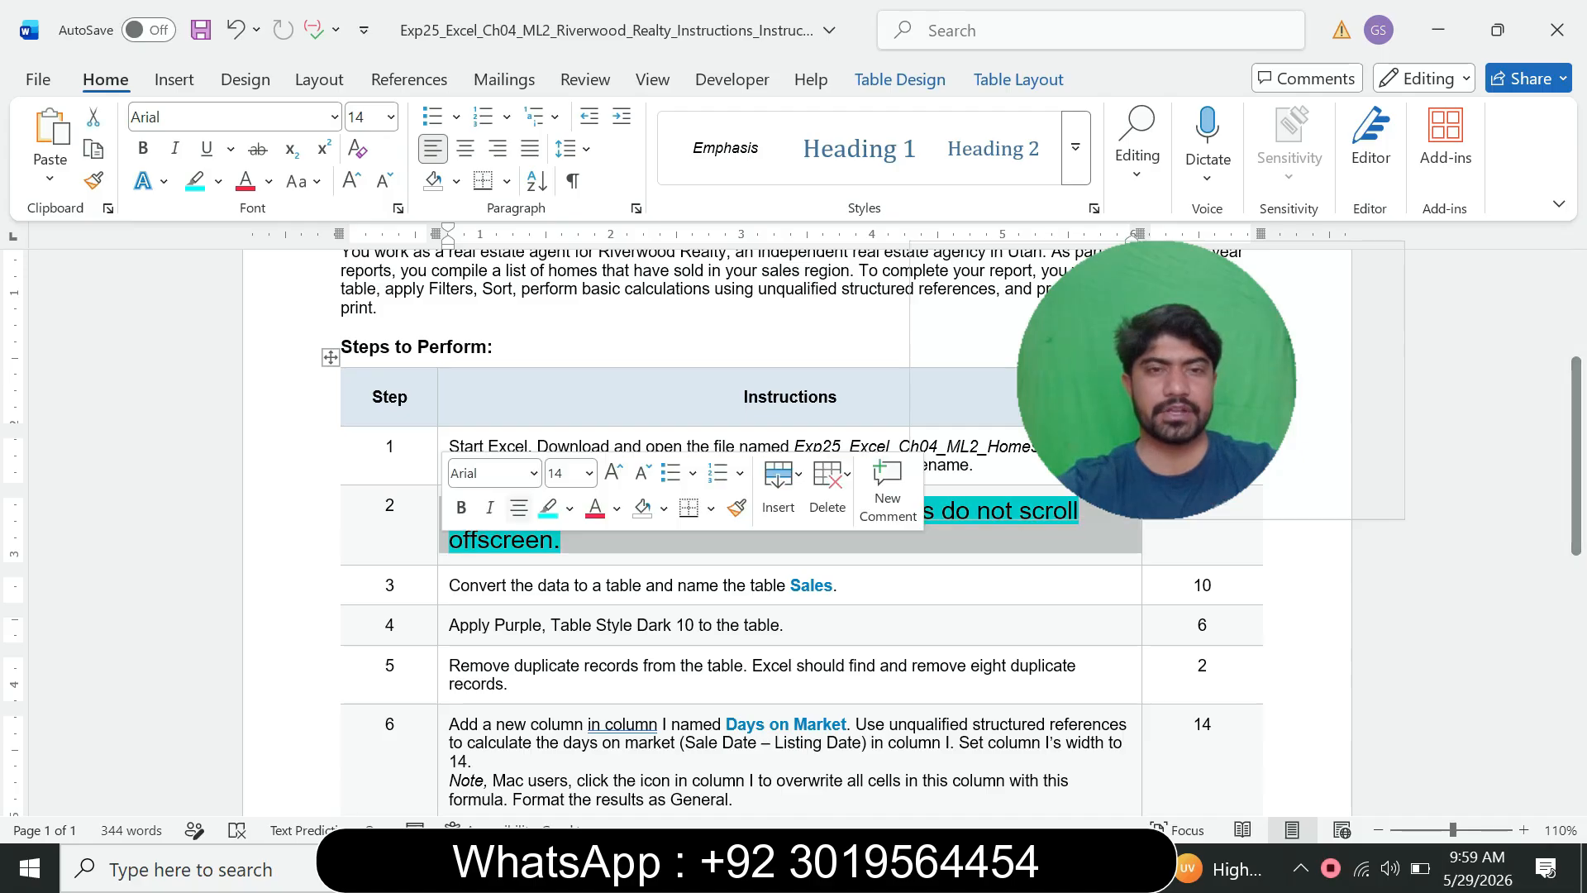
{"action": "left_click", "coordinate": [589, 473]}
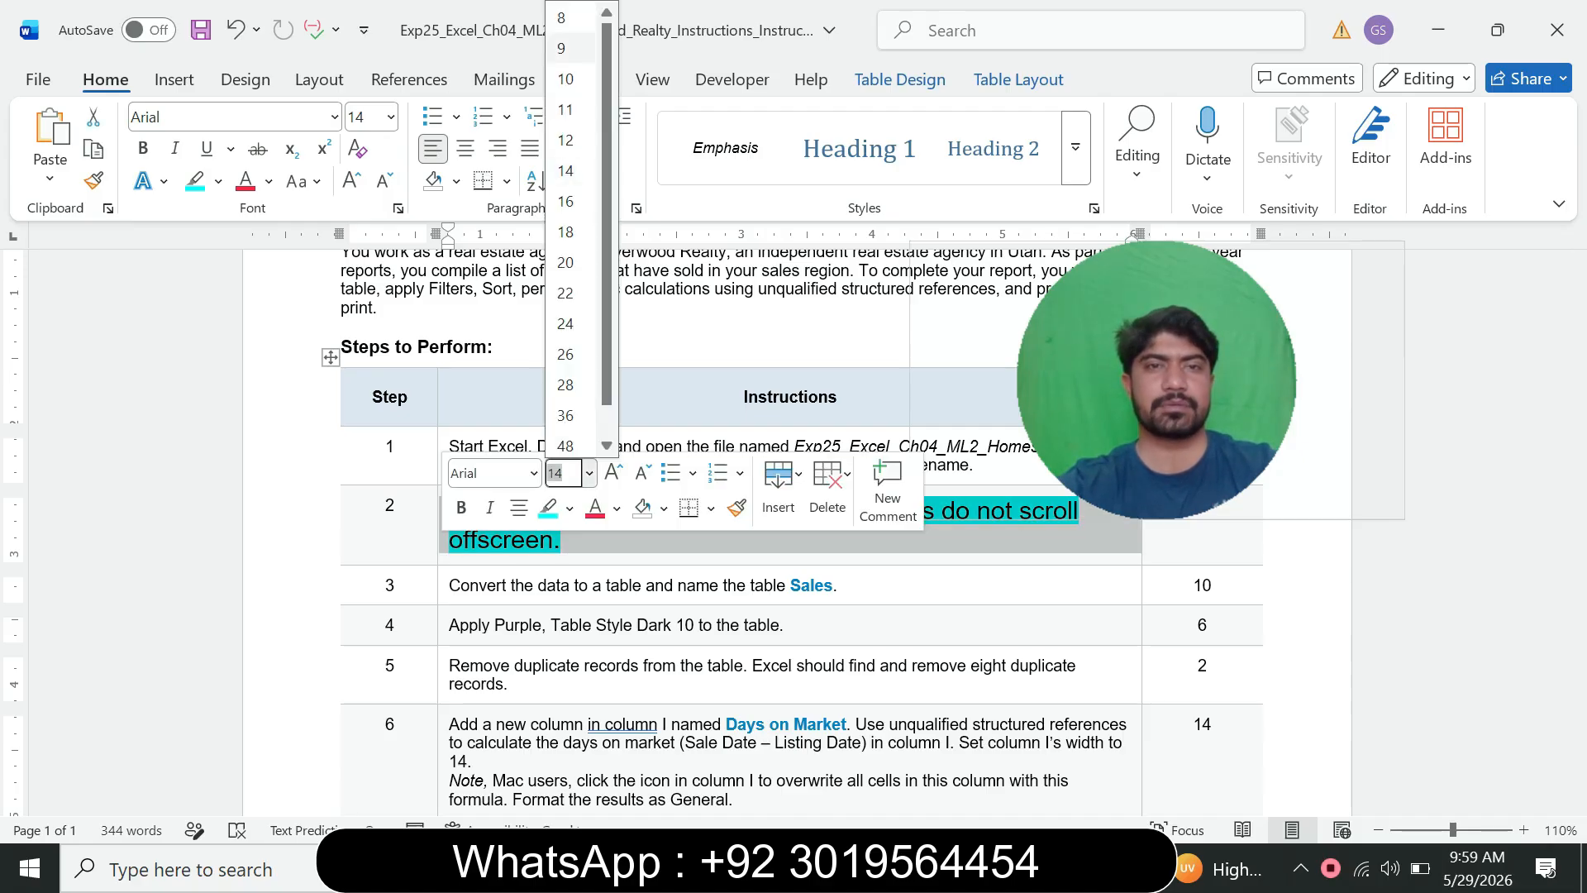
{"action": "left_click", "coordinate": [562, 48]}
{"action": "left_click", "coordinate": [218, 181]}
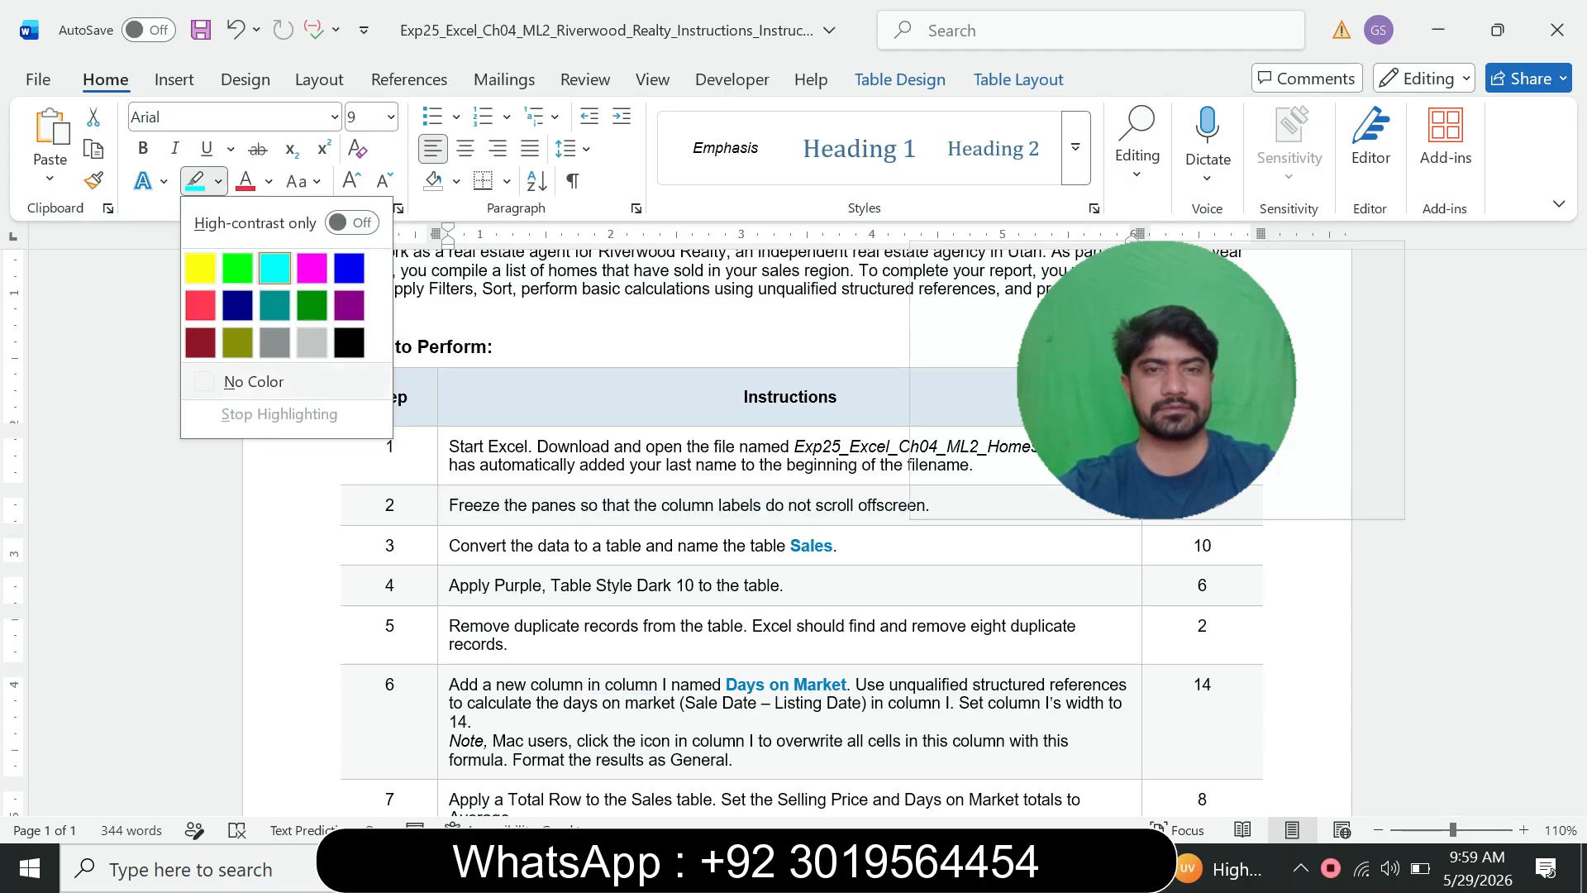
{"action": "left_click", "coordinate": [254, 381]}
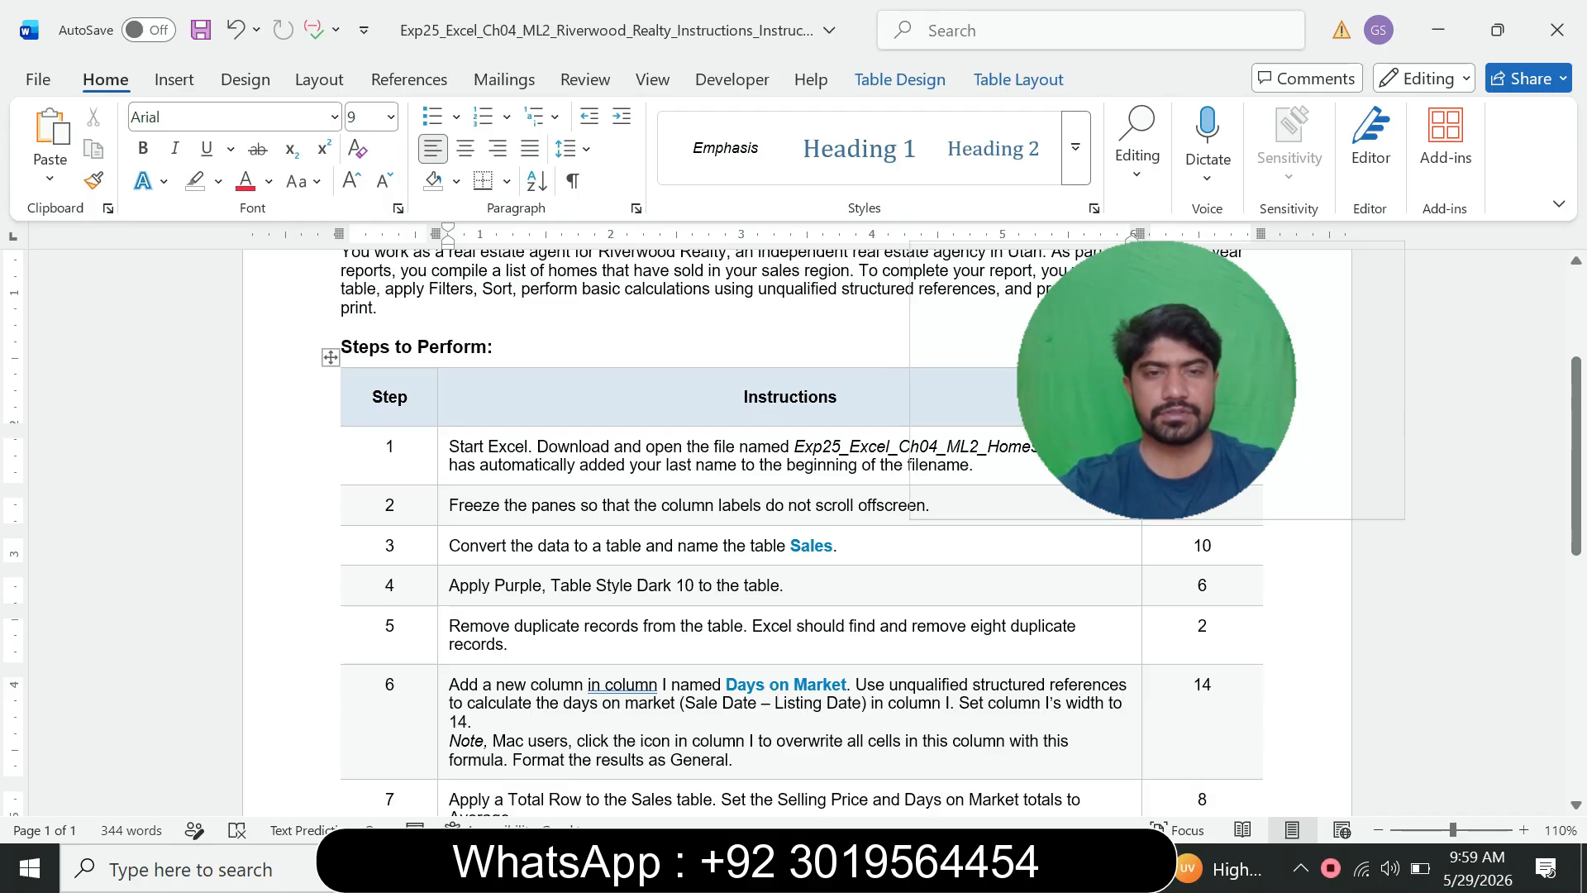
Enlarge the step 3 instruction about converting the data to a table to 12 pt and highlight it in turquoise
{"action": "left_click", "coordinate": [443, 546]}
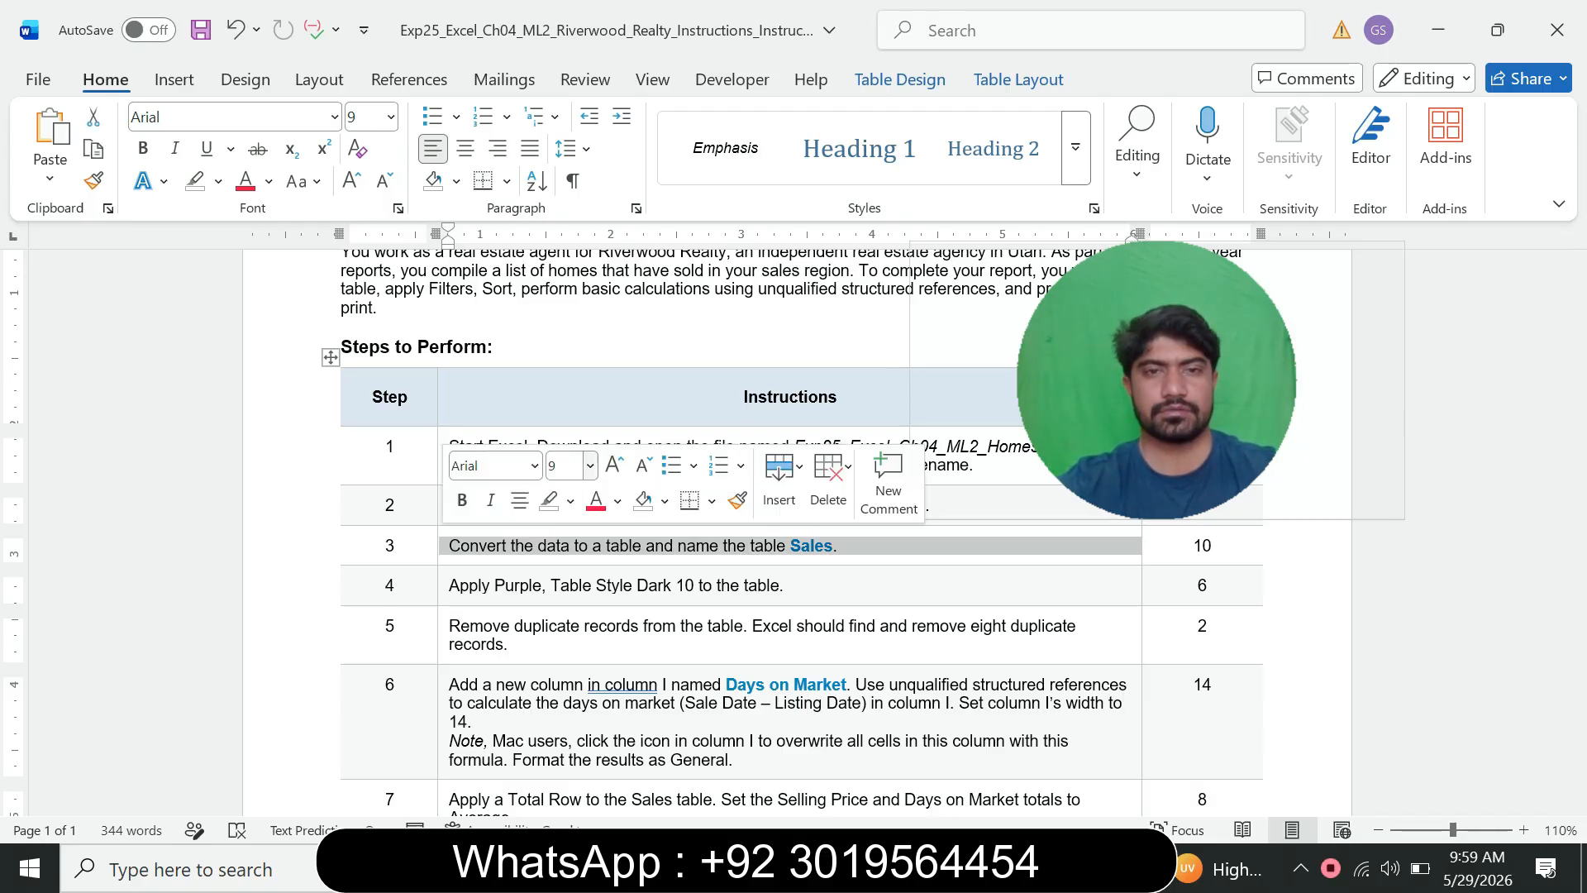
{"action": "left_click", "coordinate": [590, 466]}
{"action": "left_click", "coordinate": [569, 141]}
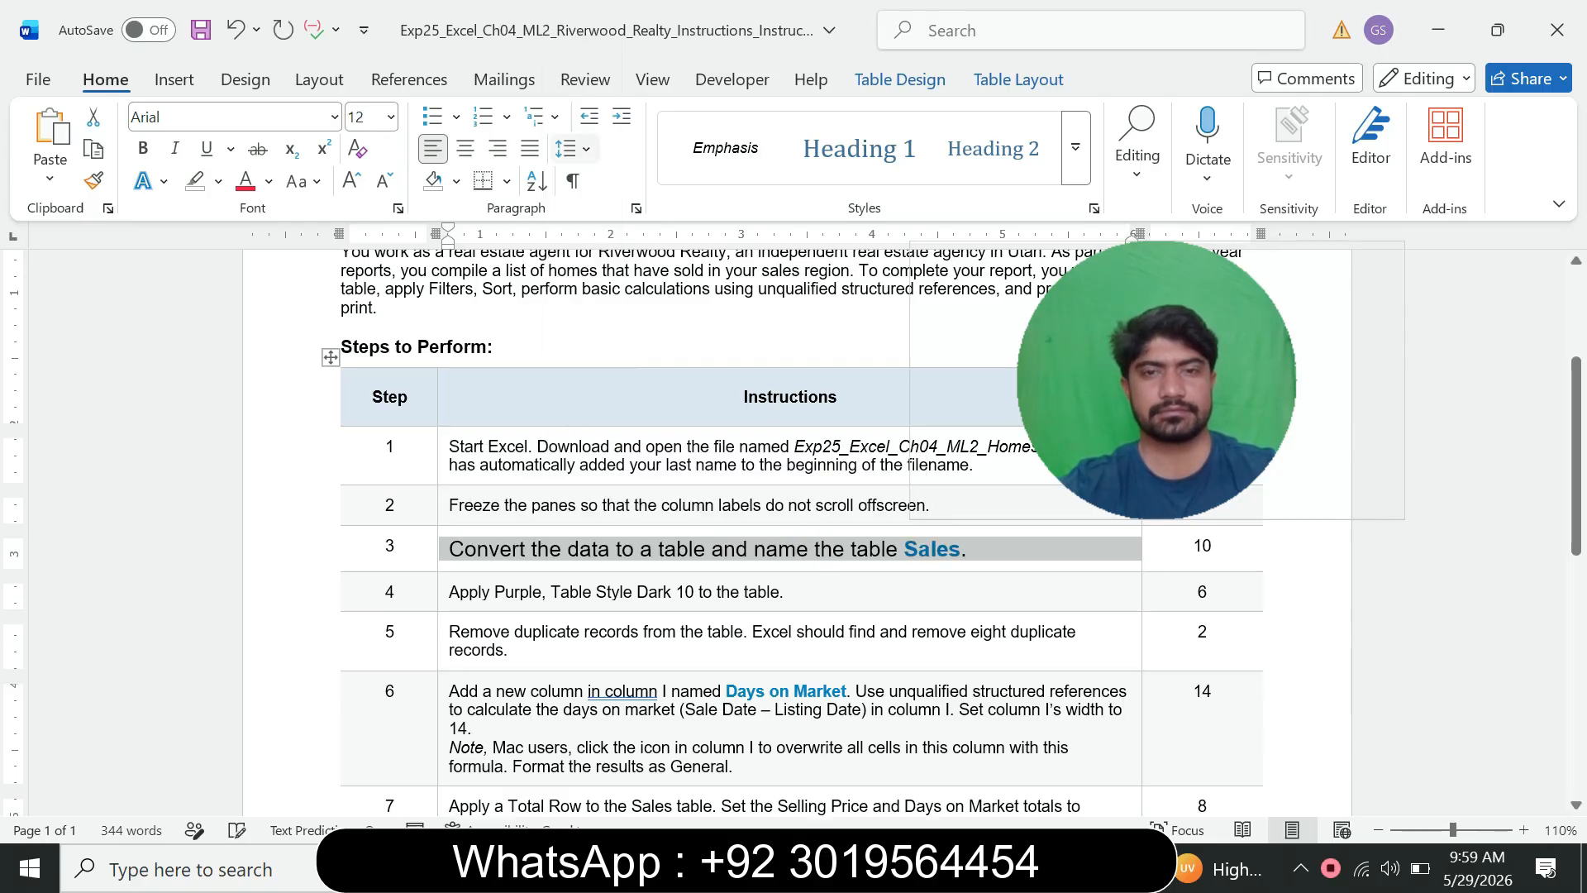
{"action": "left_click", "coordinate": [218, 181]}
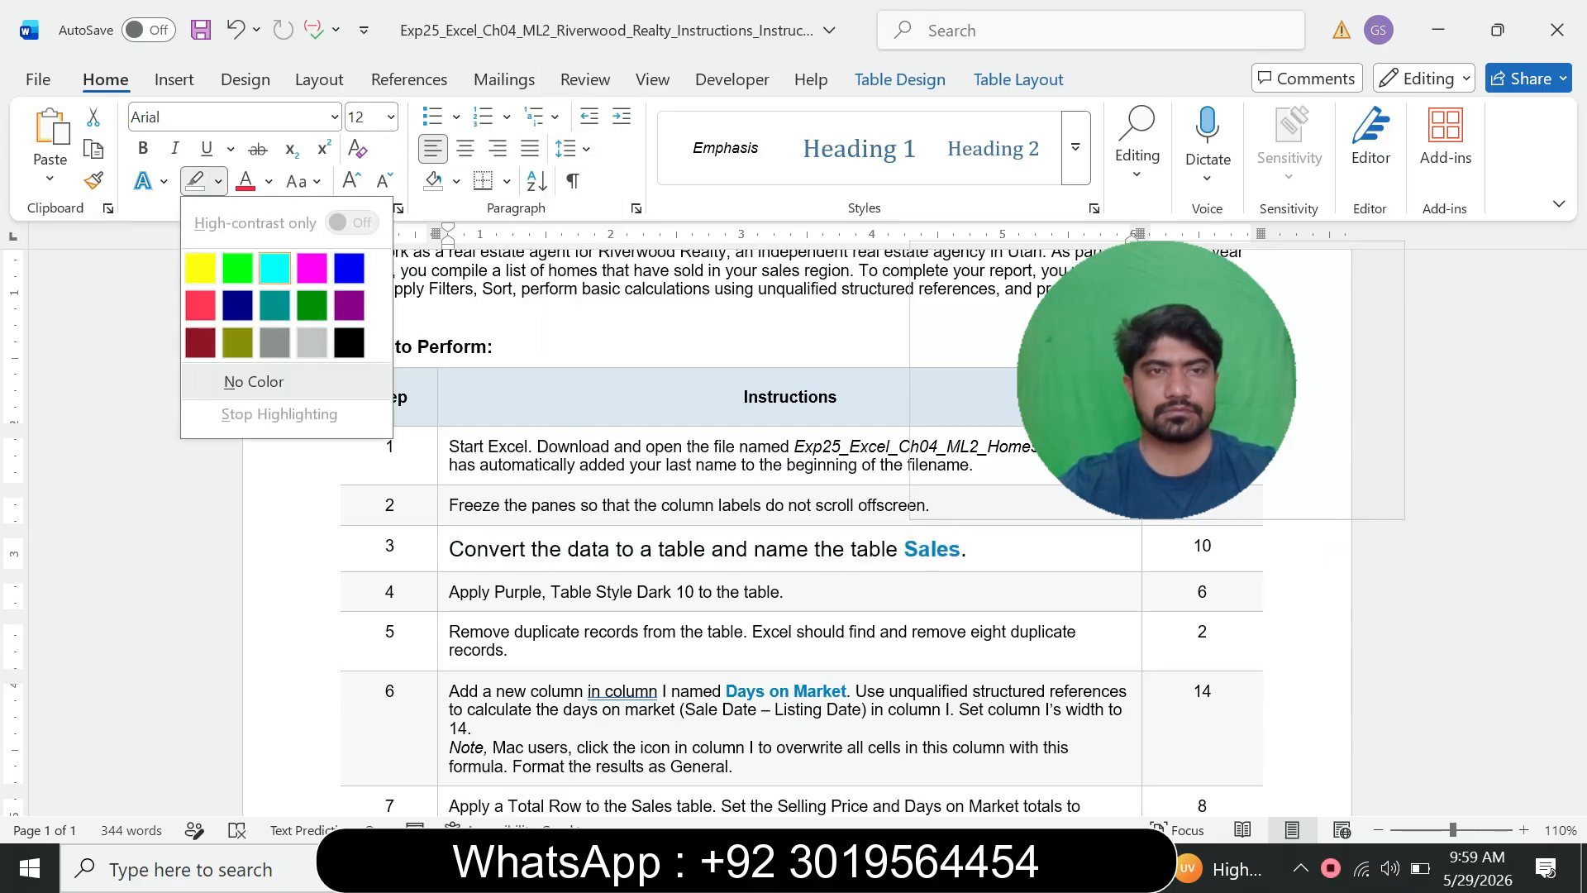
{"action": "left_click", "coordinate": [274, 268]}
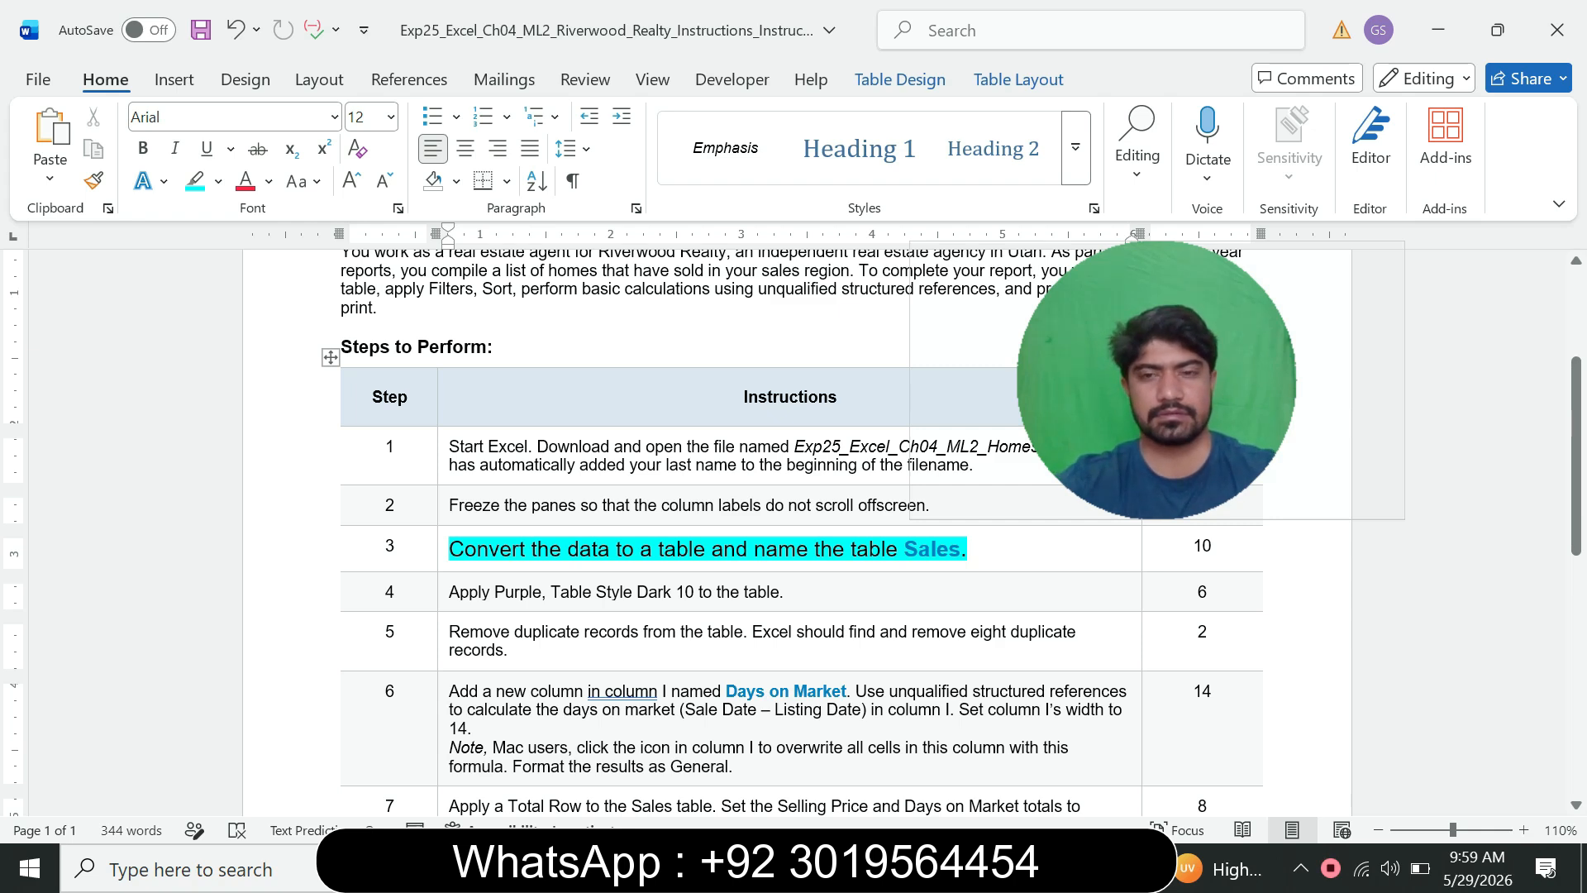
Switch to the Excel workbook and convert the Sales Data range A1:H90 into a table with headers
{"action": "key", "text": "alt+Tab"}
{"action": "left_click", "coordinate": [499, 530]}
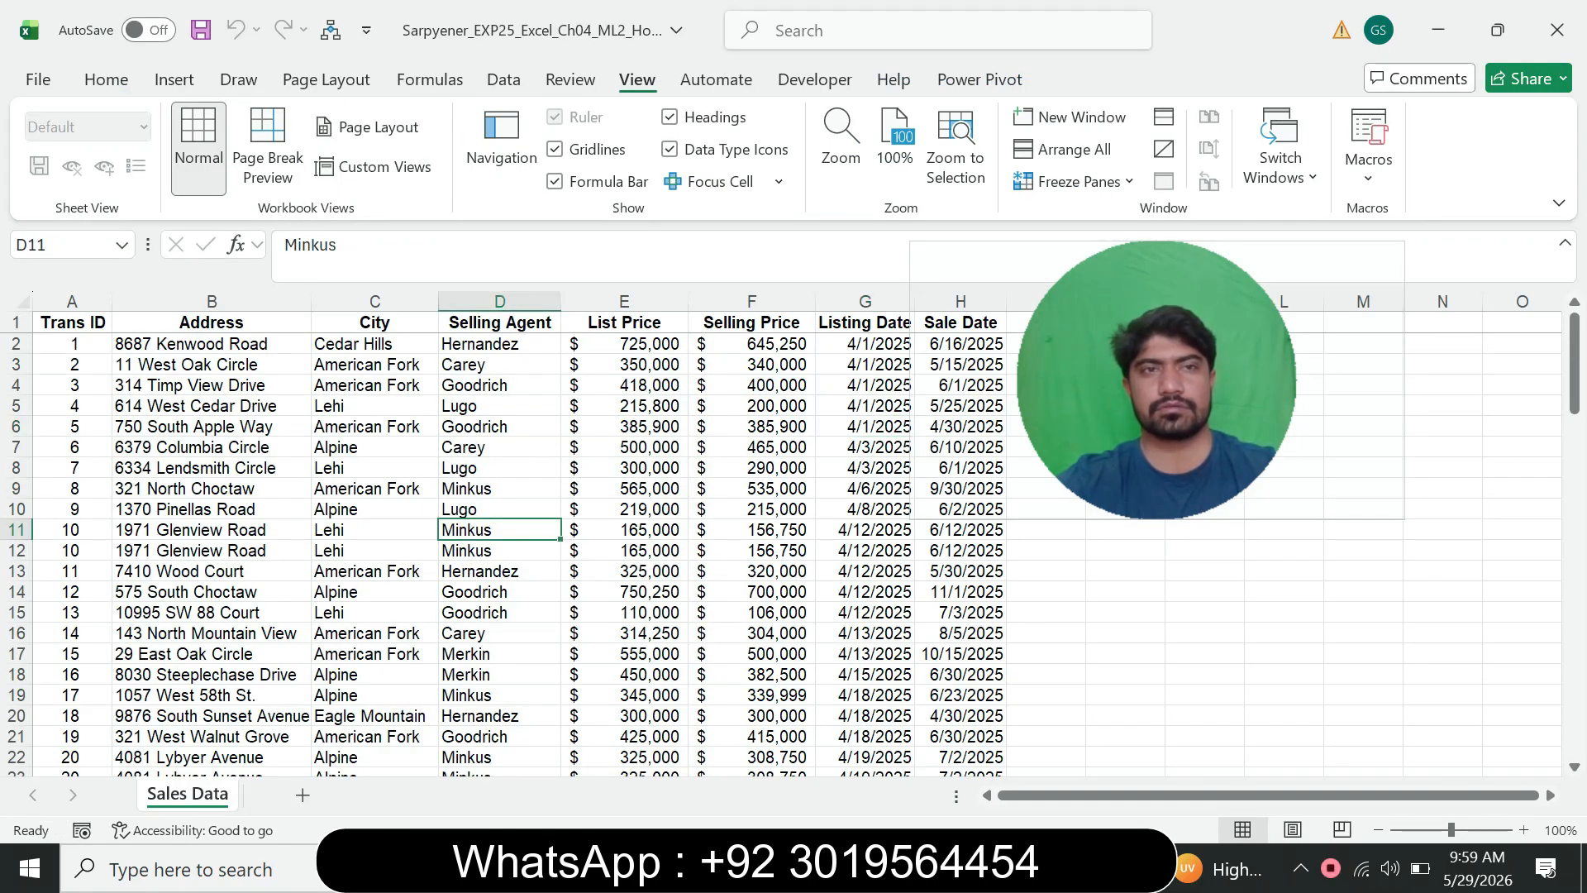
{"action": "left_click", "coordinate": [173, 79]}
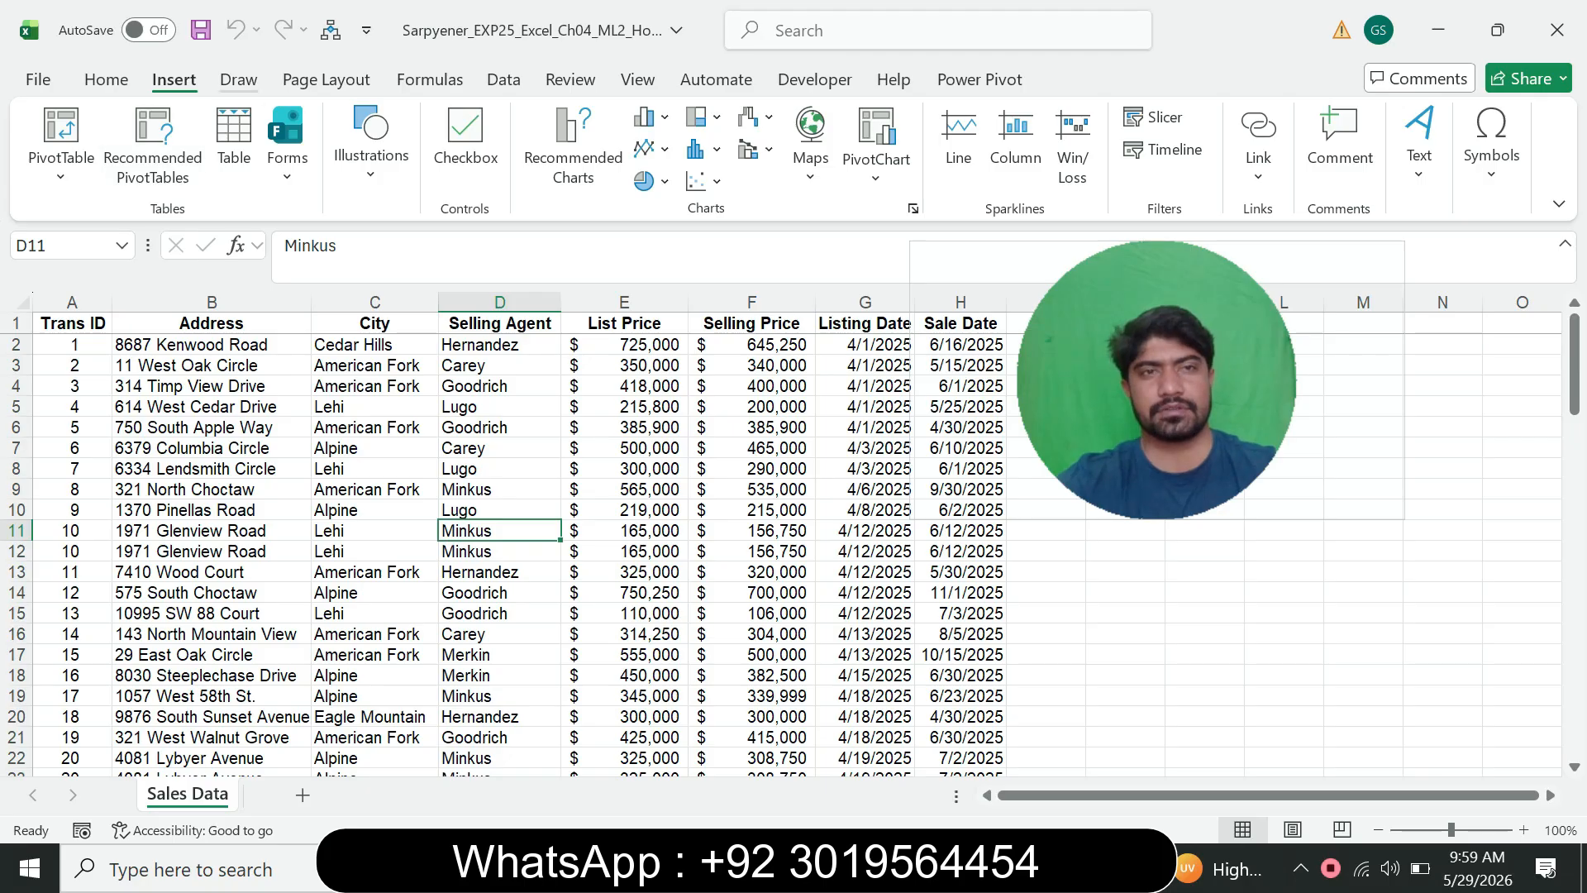
{"action": "left_click", "coordinate": [234, 148]}
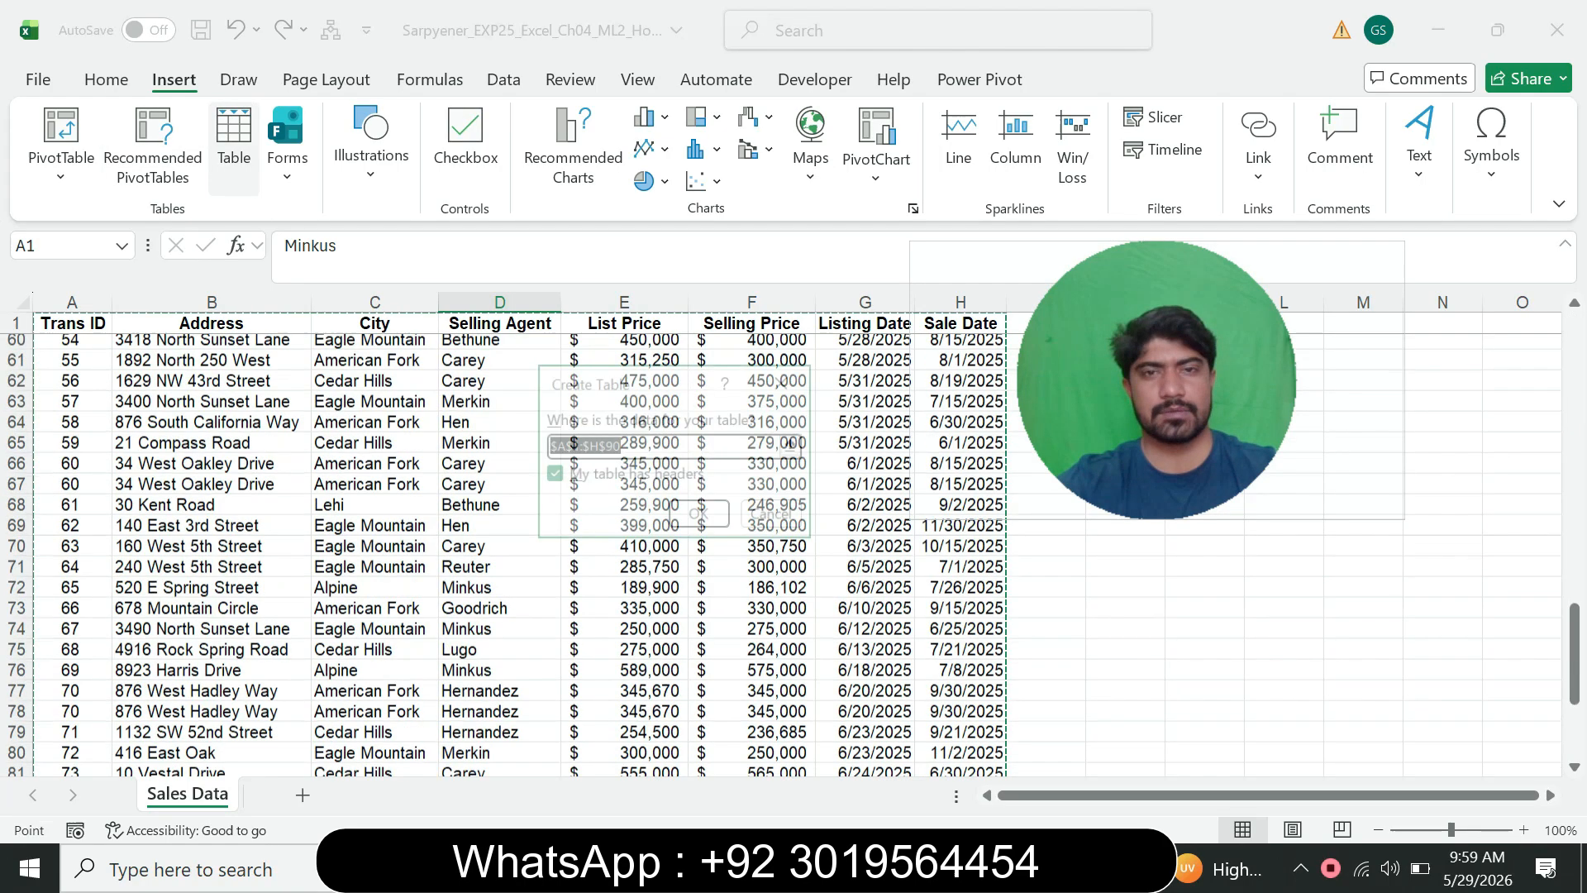
{"action": "key", "text": "Return"}
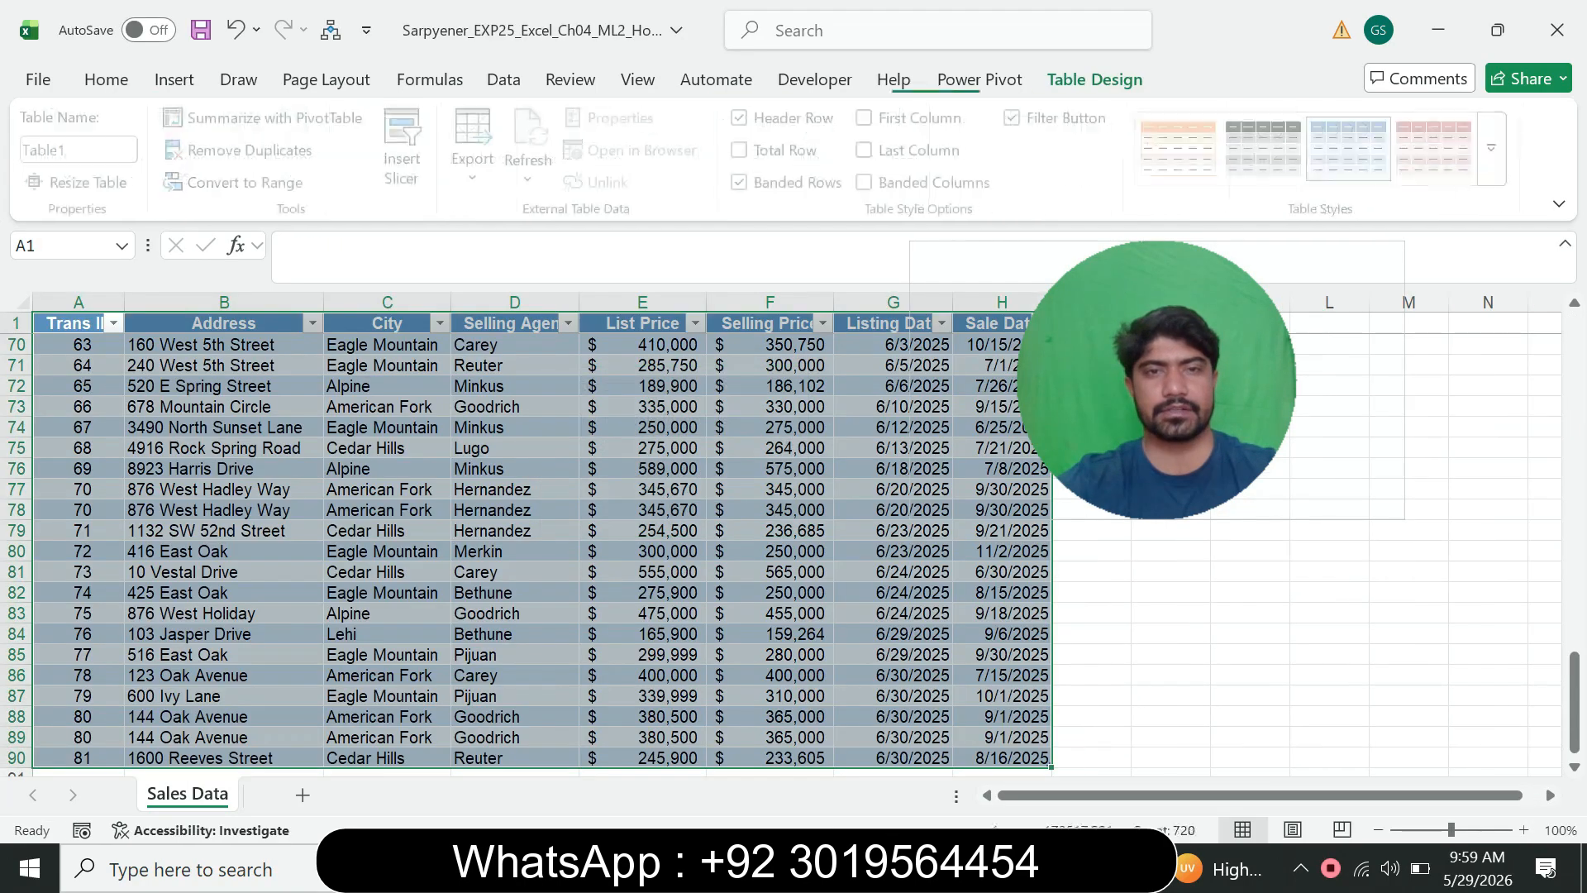
Copy the table name Sales from step 3 of the Word instructions and name the Excel table Sales
{"action": "key", "text": "alt+Tab"}
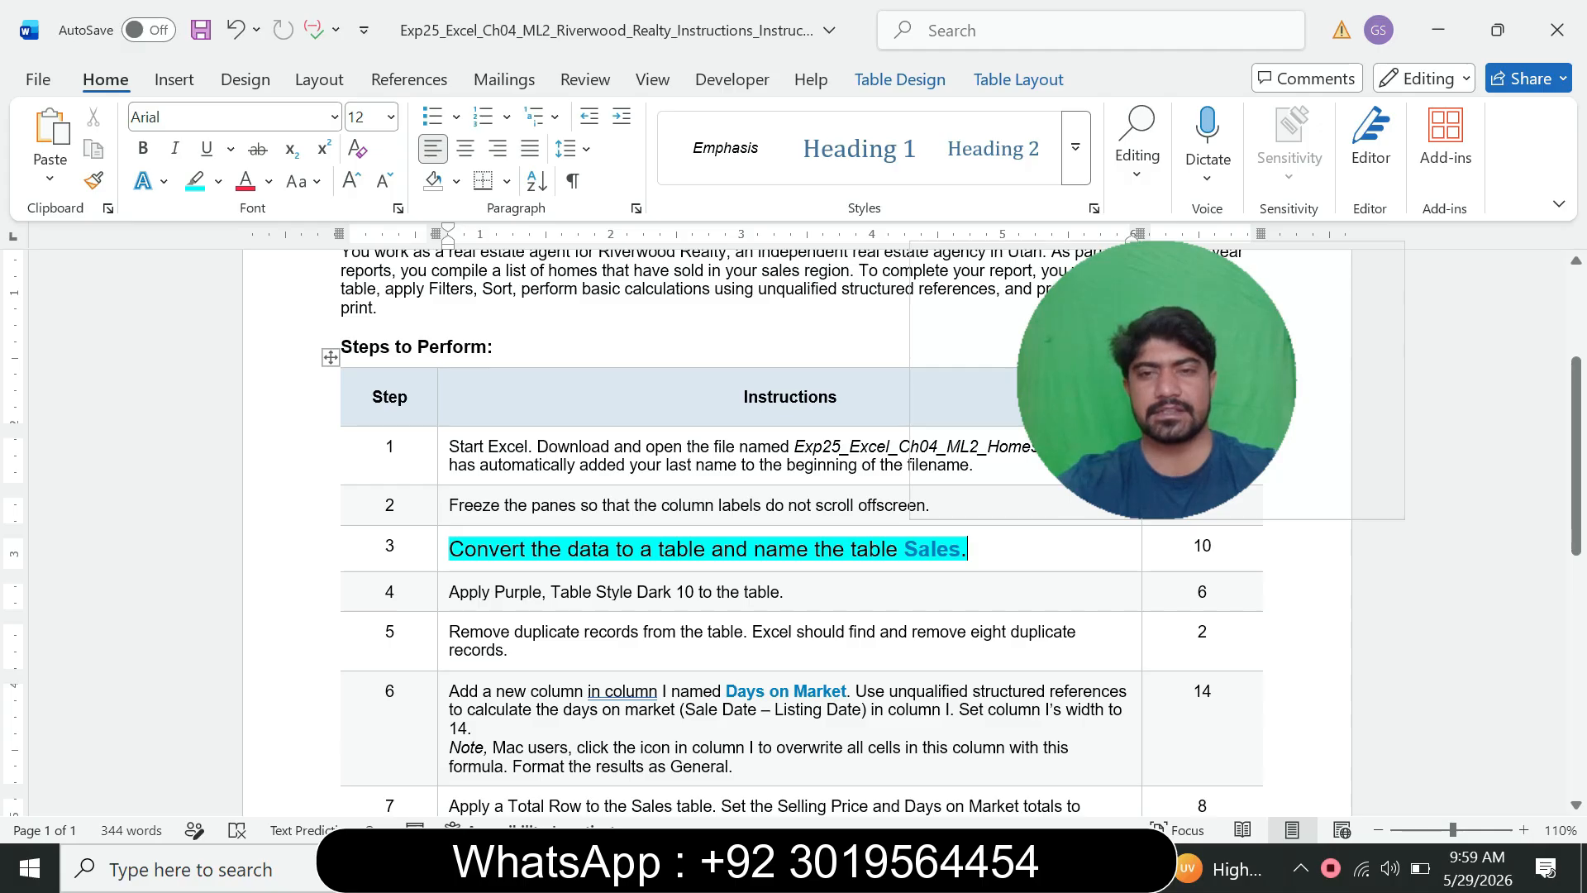
{"action": "left_click_drag", "start_coordinate": [903, 549], "coordinate": [961, 548]}
{"action": "key", "text": "ctrl+c"}
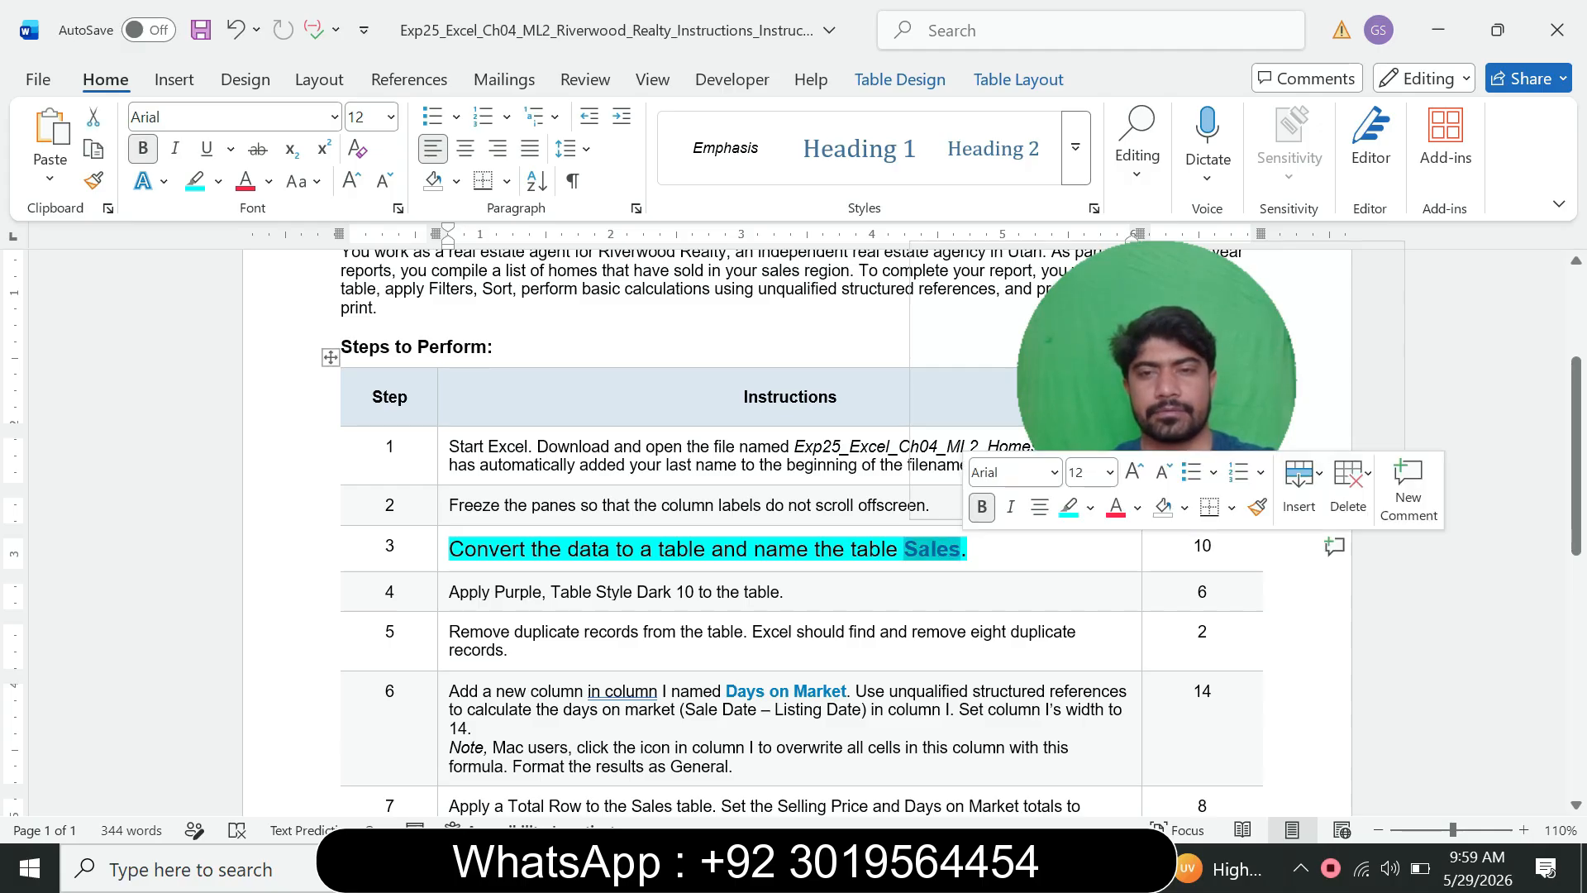
{"action": "key", "text": "alt+Tab"}
{"action": "left_click", "coordinate": [91, 150]}
{"action": "key", "text": "ctrl+v"}
{"action": "key", "text": "Return"}
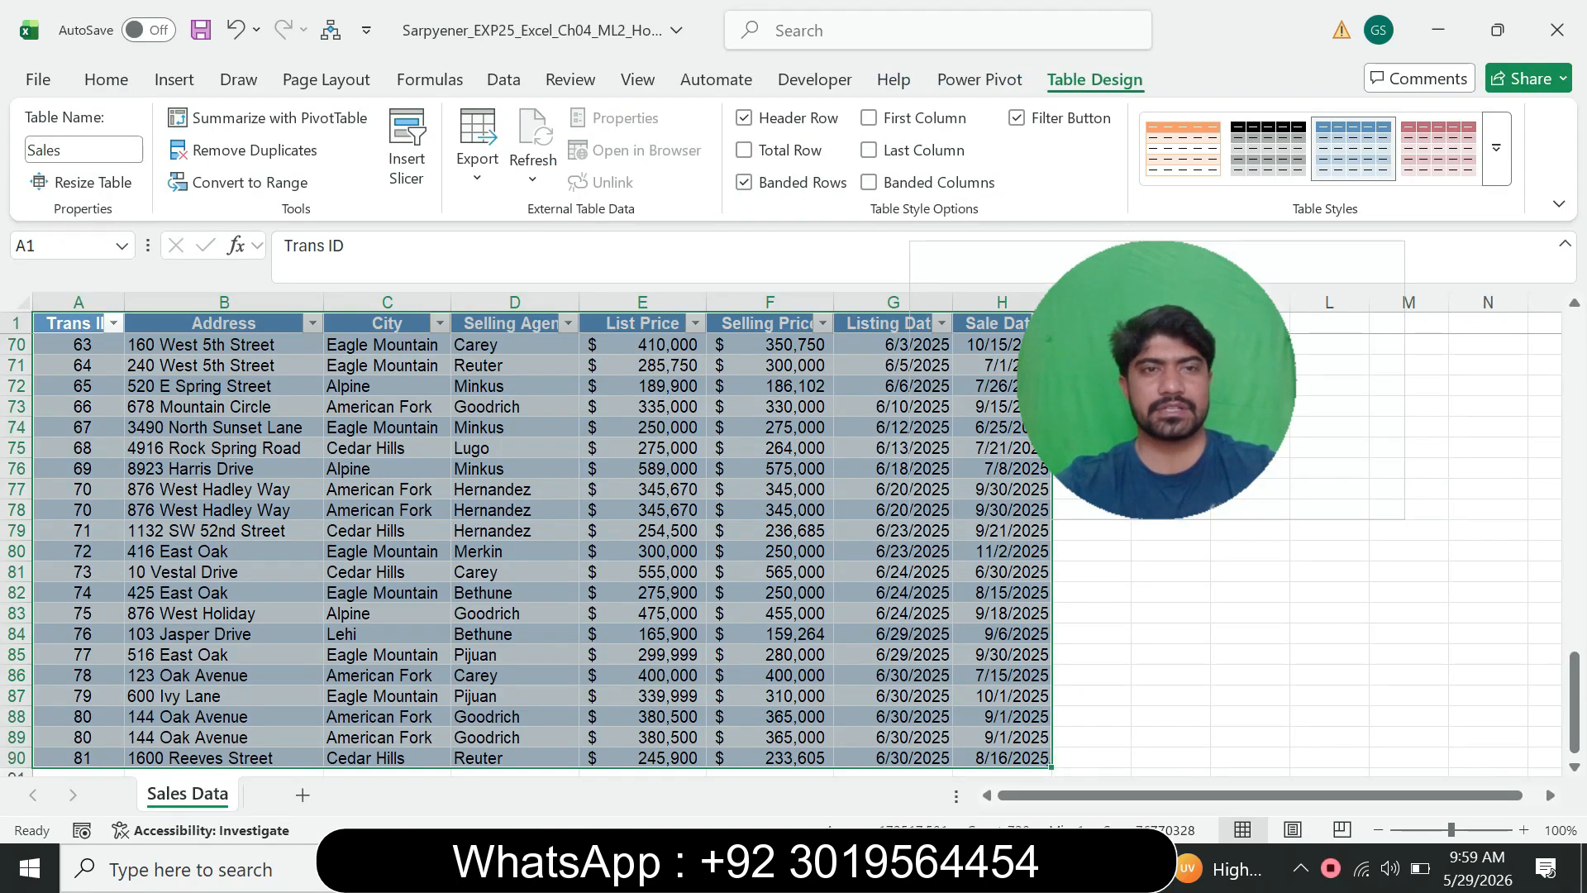
{"action": "left_click", "coordinate": [514, 531]}
Return to the Word instructions, set the step 3 instruction's font size to 9 pt and remove its highlighting
{"action": "key", "text": "alt+Tab"}
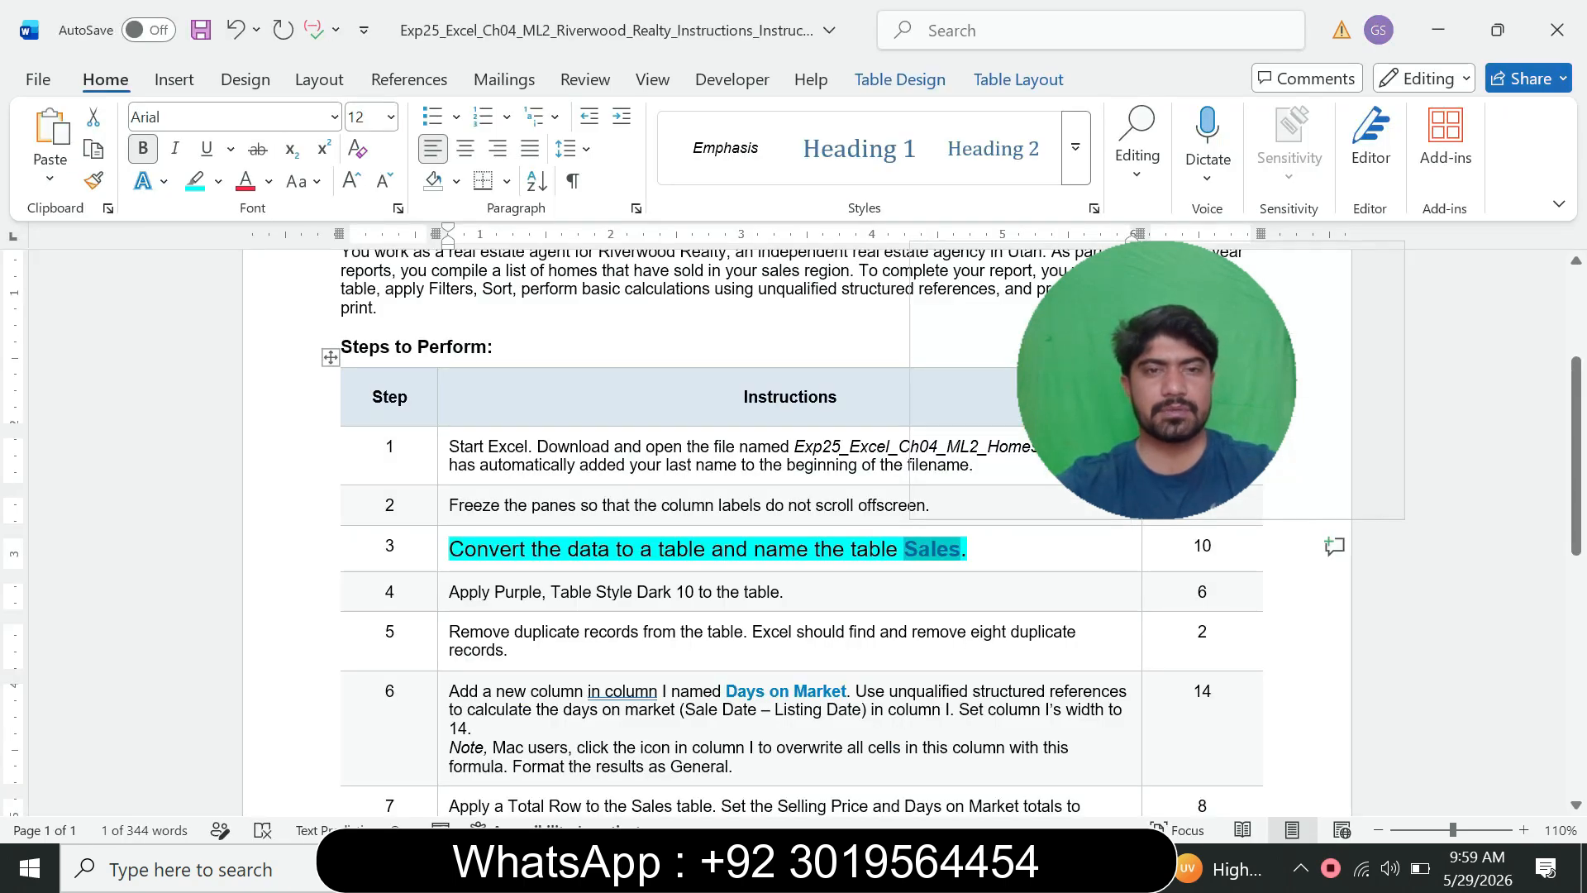
{"action": "left_click", "coordinate": [444, 551]}
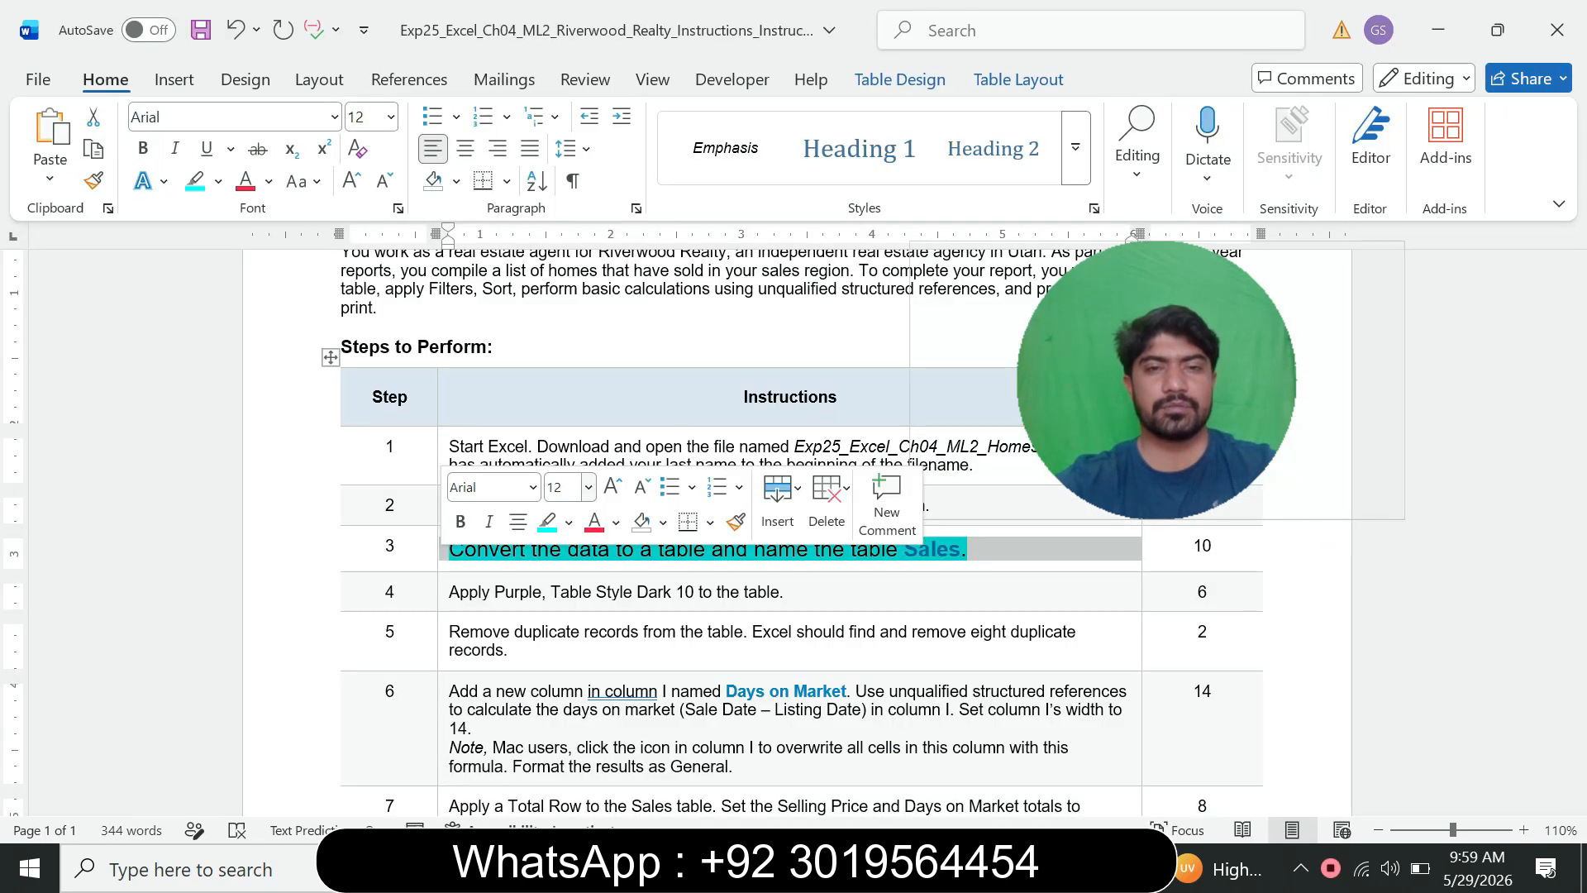
{"action": "left_click", "coordinate": [587, 488]}
{"action": "left_click", "coordinate": [560, 48]}
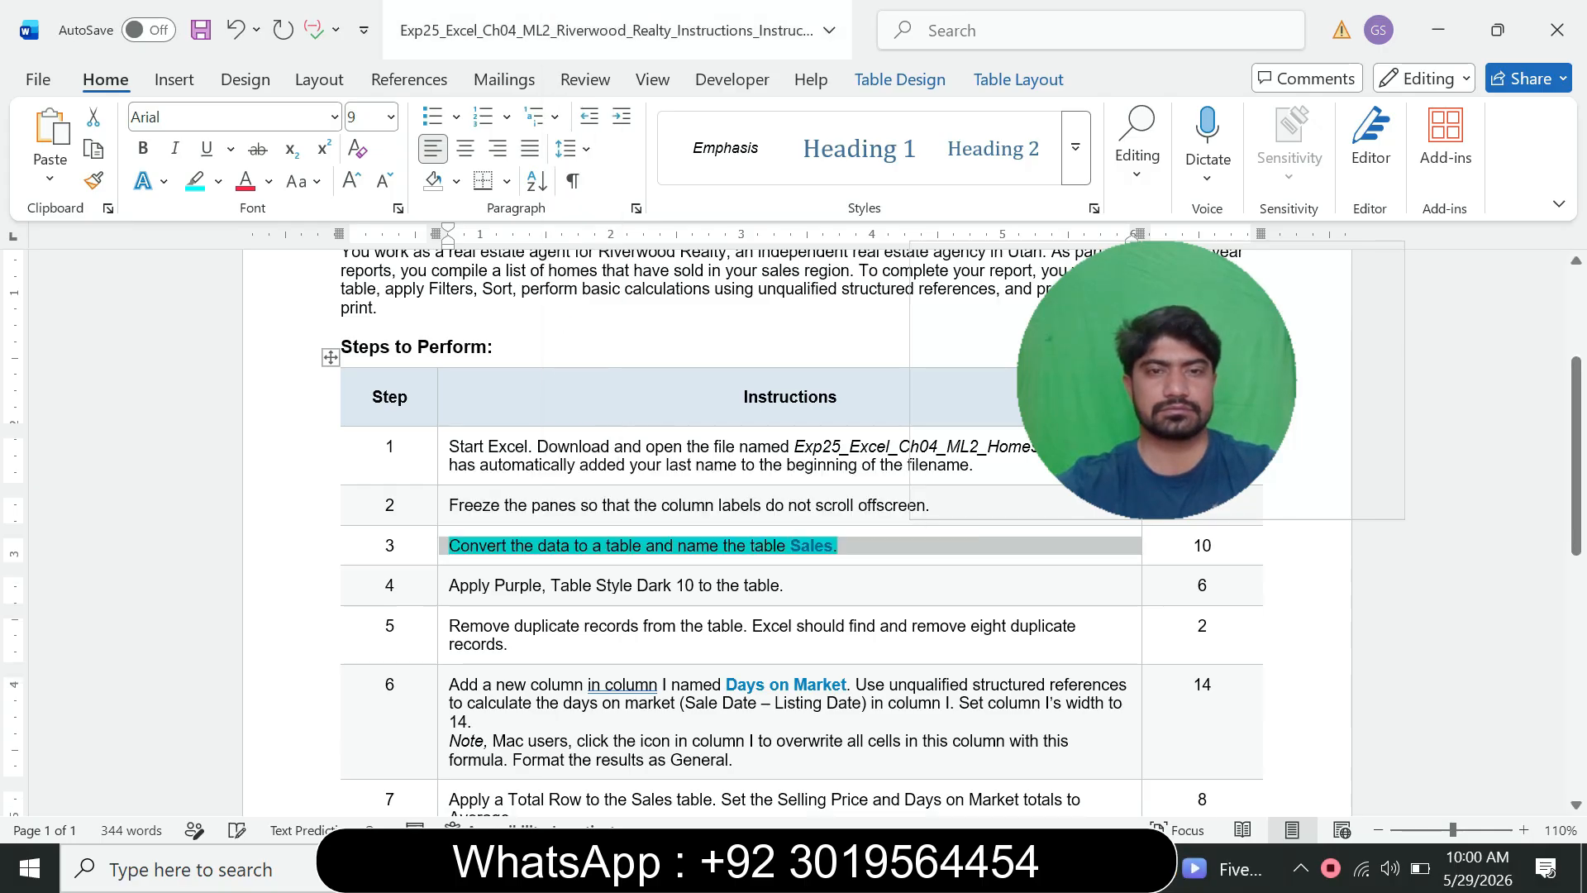
{"action": "left_click", "coordinate": [219, 181]}
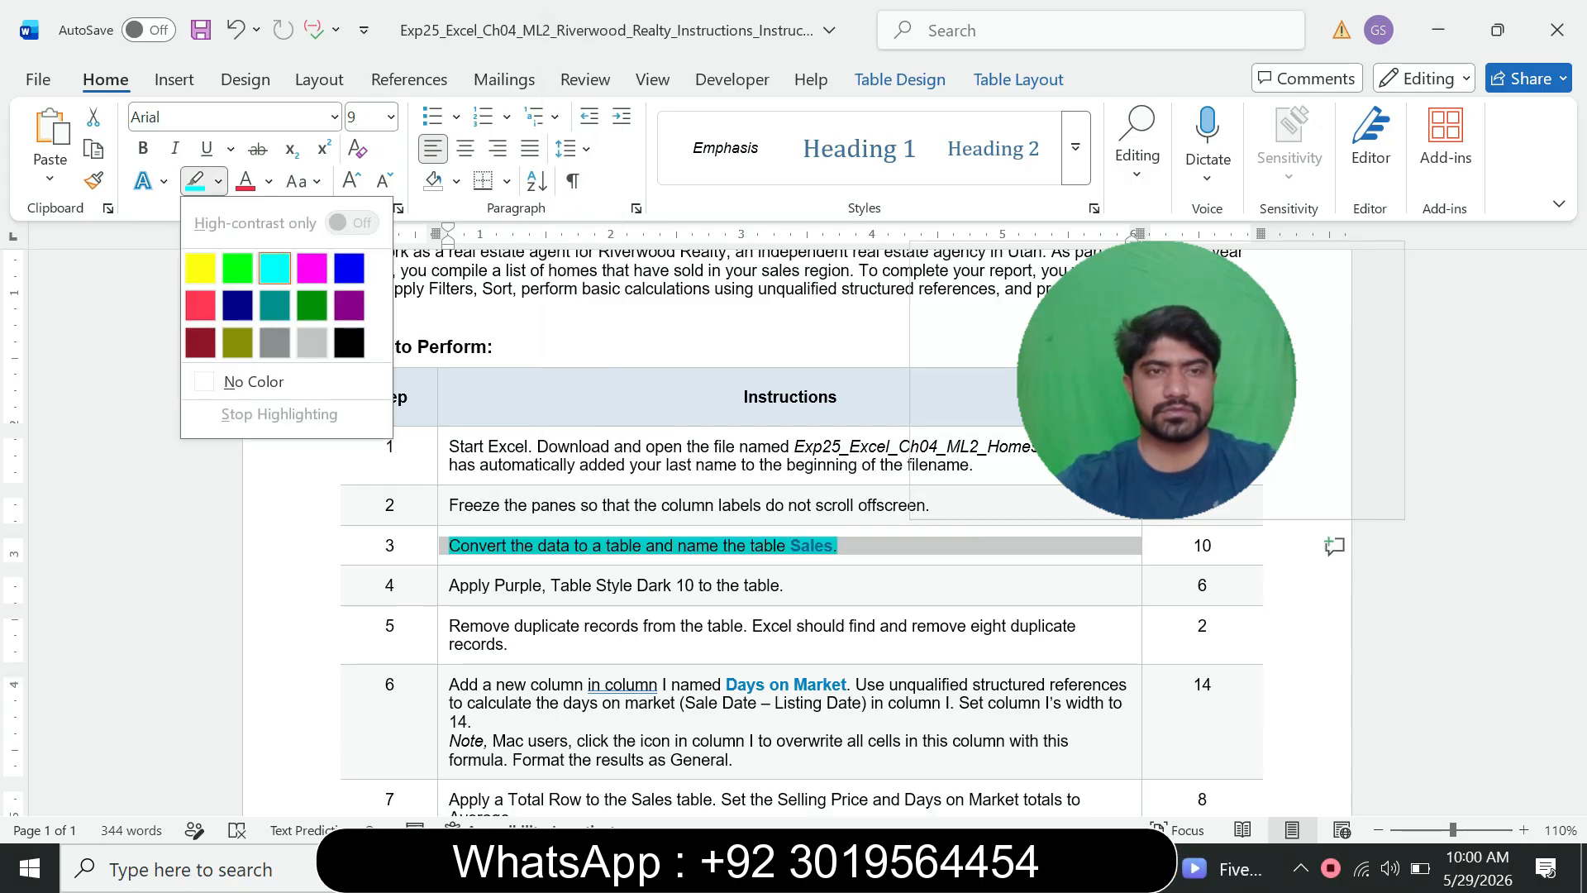
{"action": "left_click", "coordinate": [239, 380]}
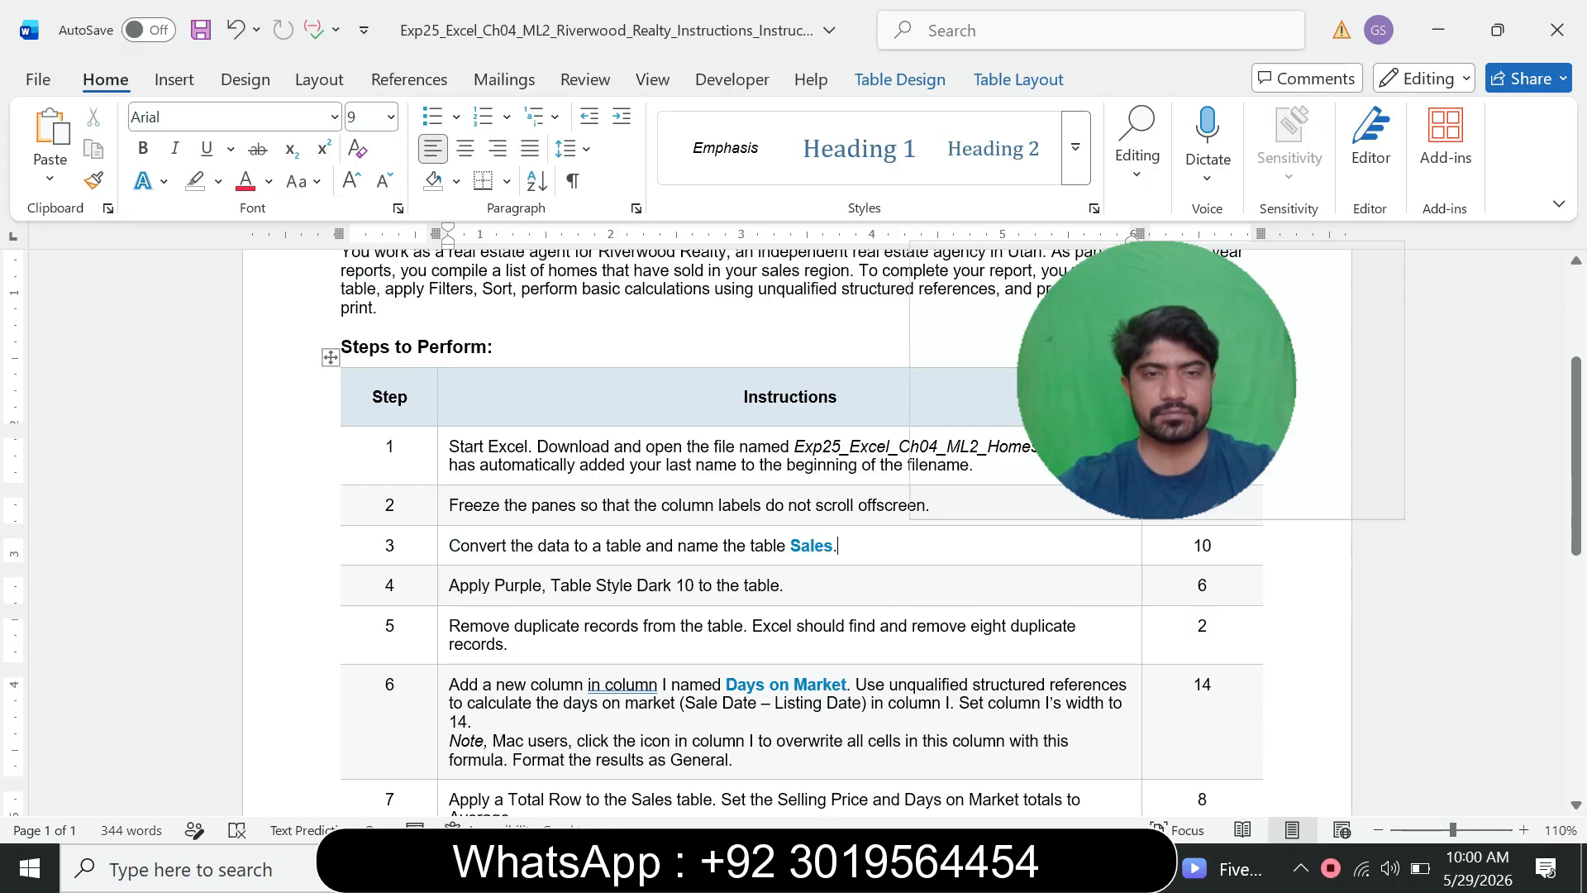
Enlarge the step 4 instruction about the table style to 12 pt and highlight it in turquoise
{"action": "left_click", "coordinate": [442, 586]}
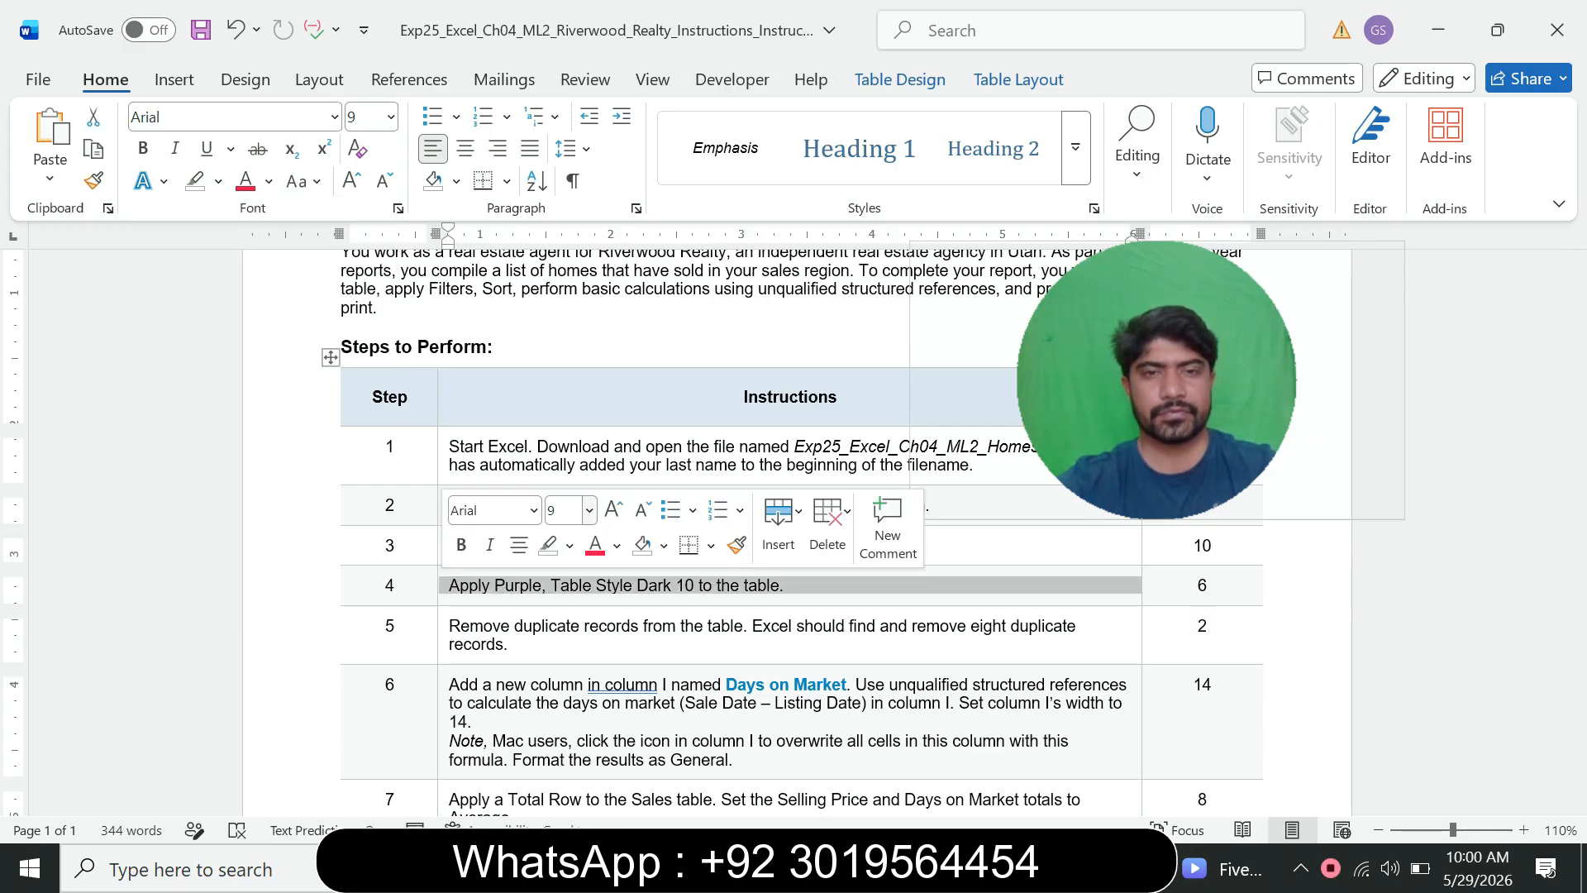
{"action": "left_click", "coordinate": [589, 510]}
{"action": "left_click", "coordinate": [569, 148]}
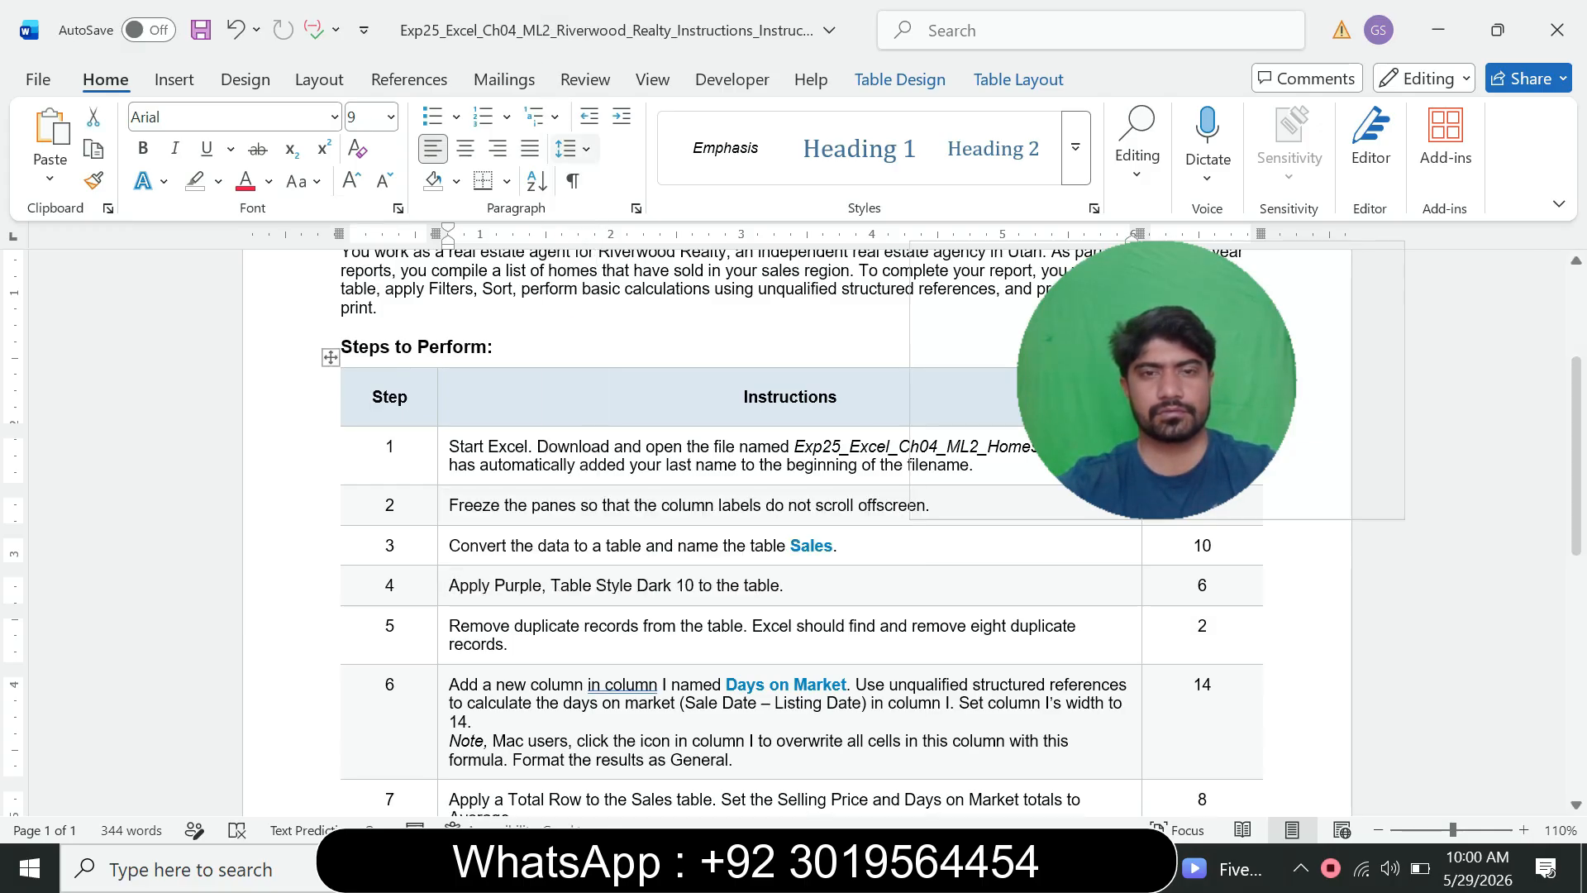
{"action": "left_click", "coordinate": [219, 181]}
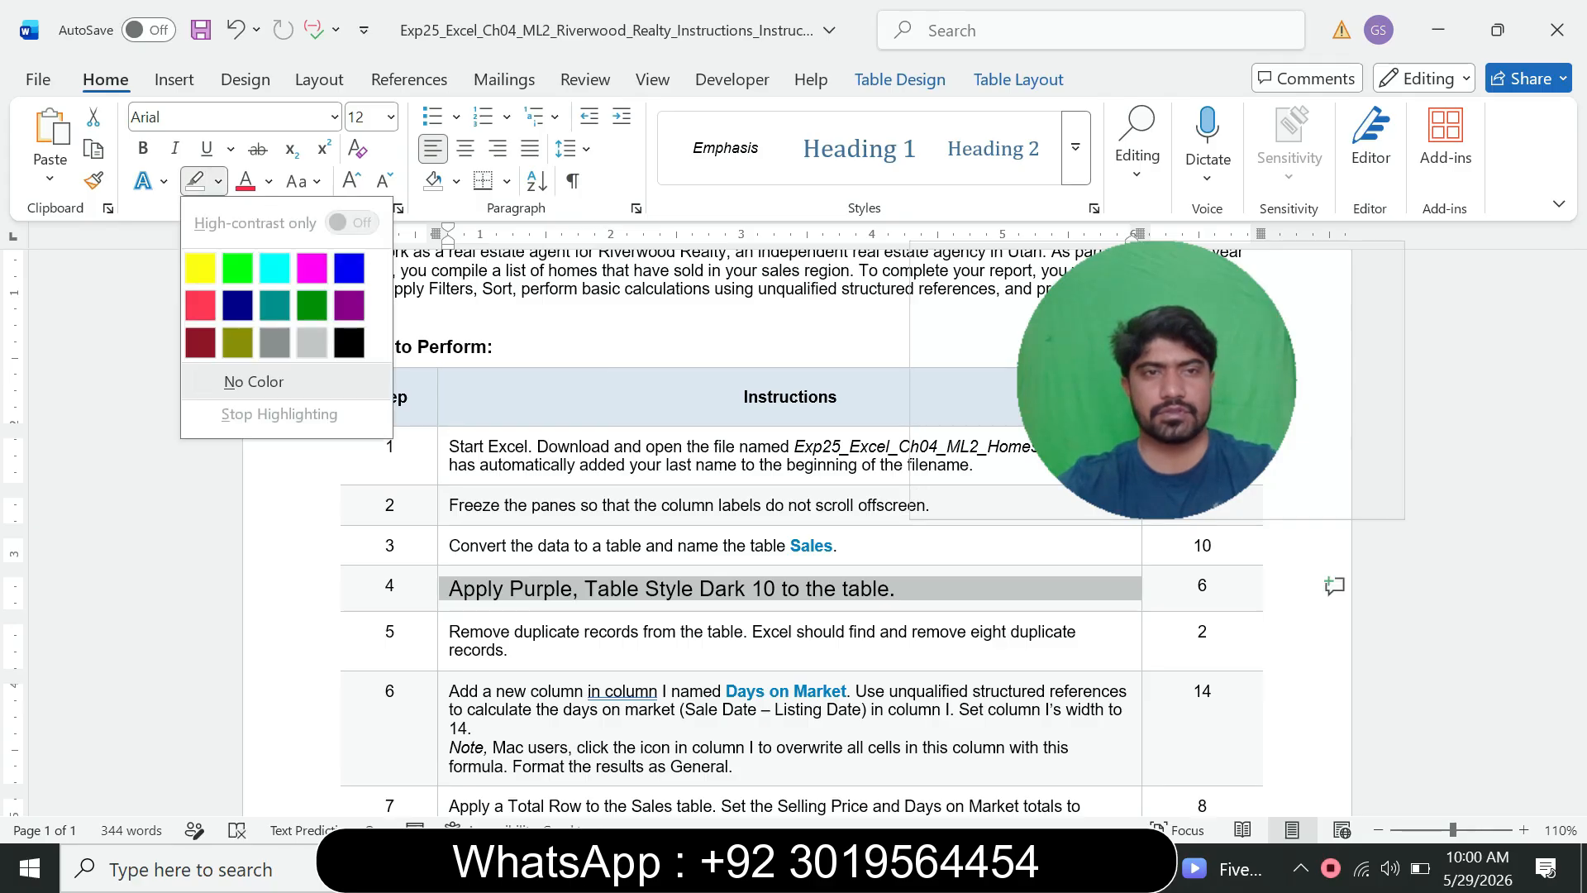
{"action": "left_click", "coordinate": [274, 268]}
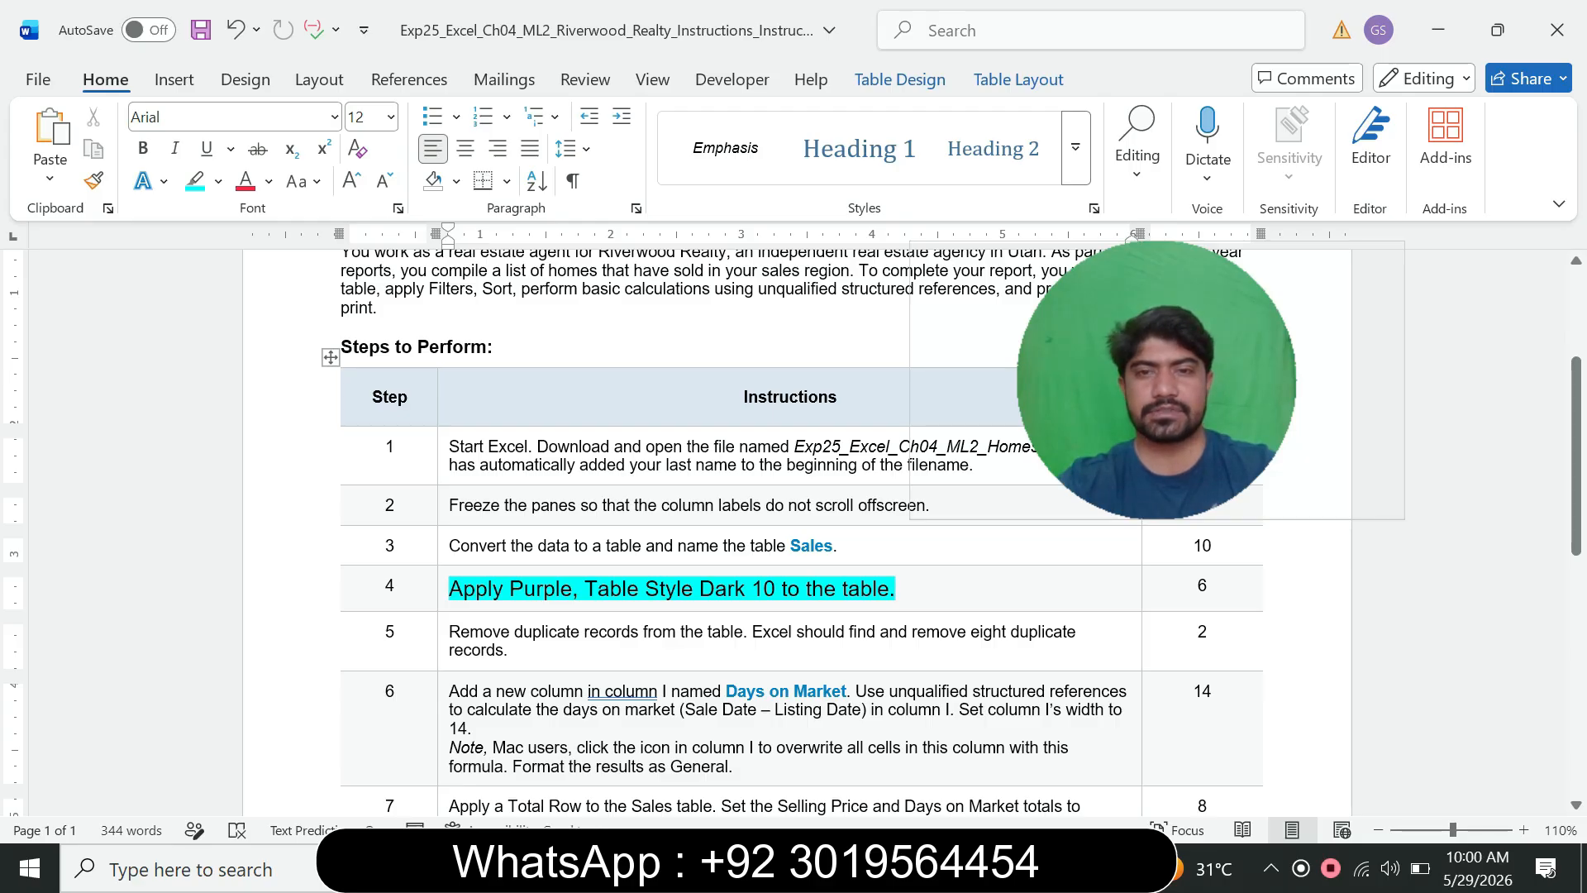
Switch to the Excel workbook and apply Purple, Table Style Dark 10 to the Sales table
{"action": "key", "text": "alt+Tab"}
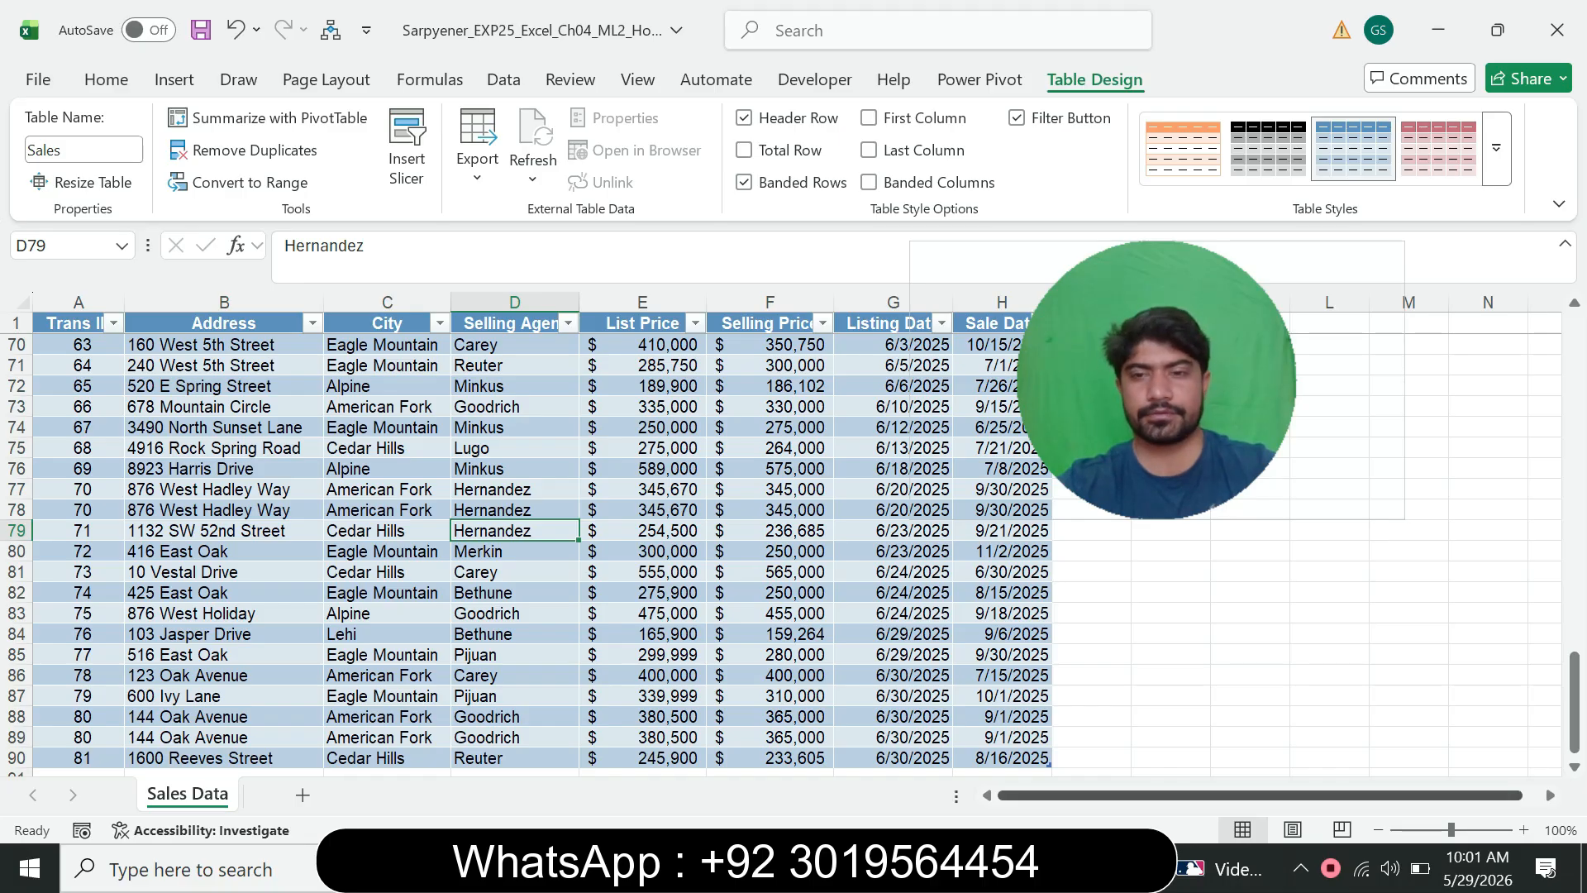
{"action": "key", "text": "alt+Tab"}
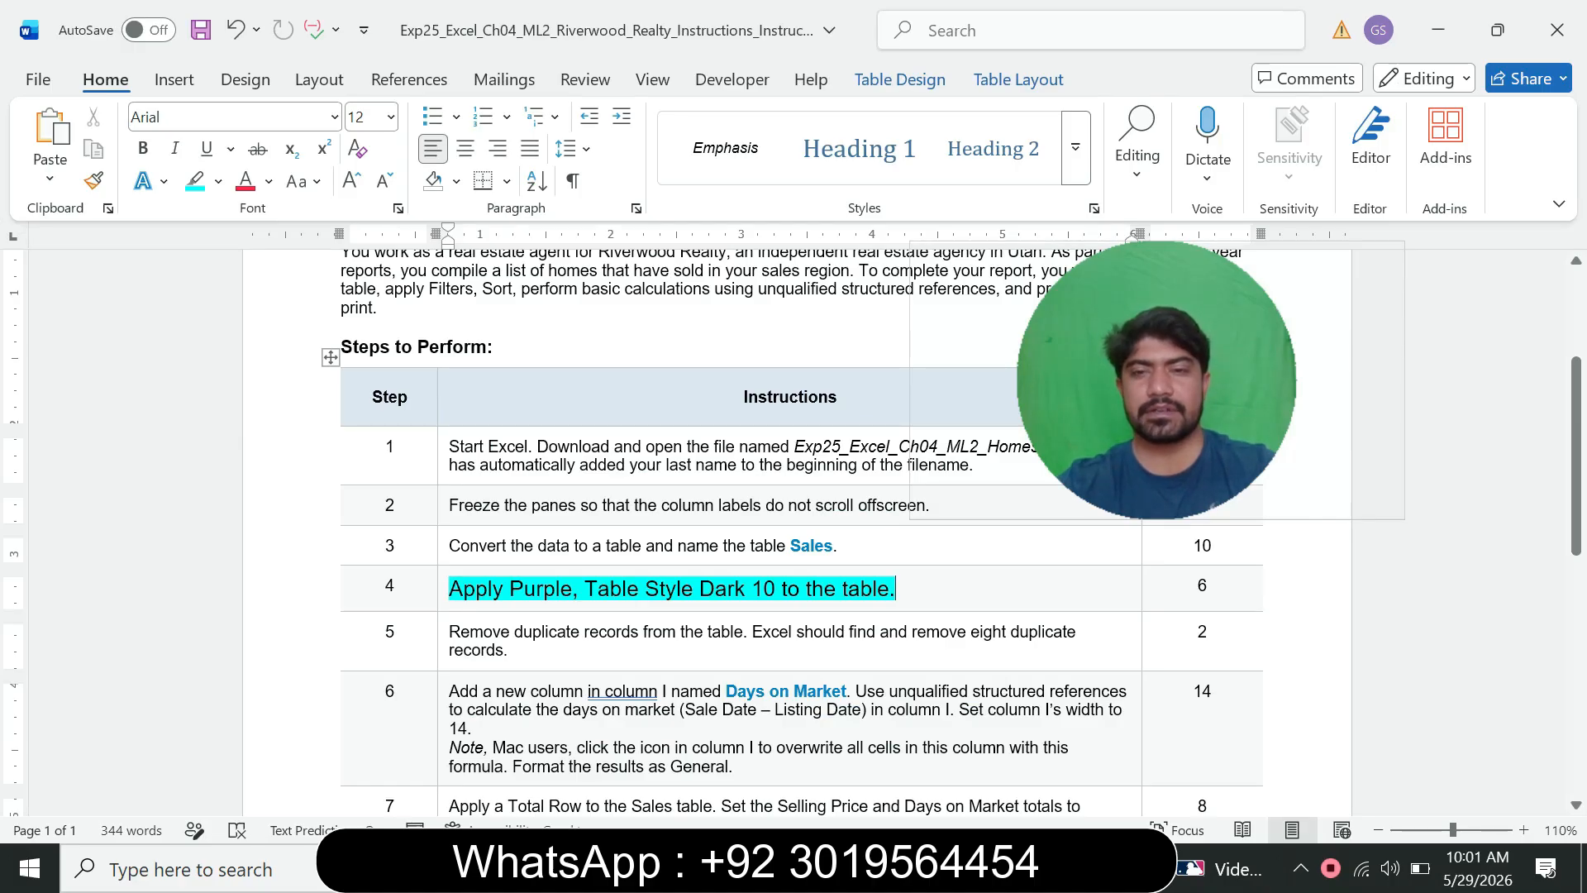
{"action": "key", "text": "alt+Tab"}
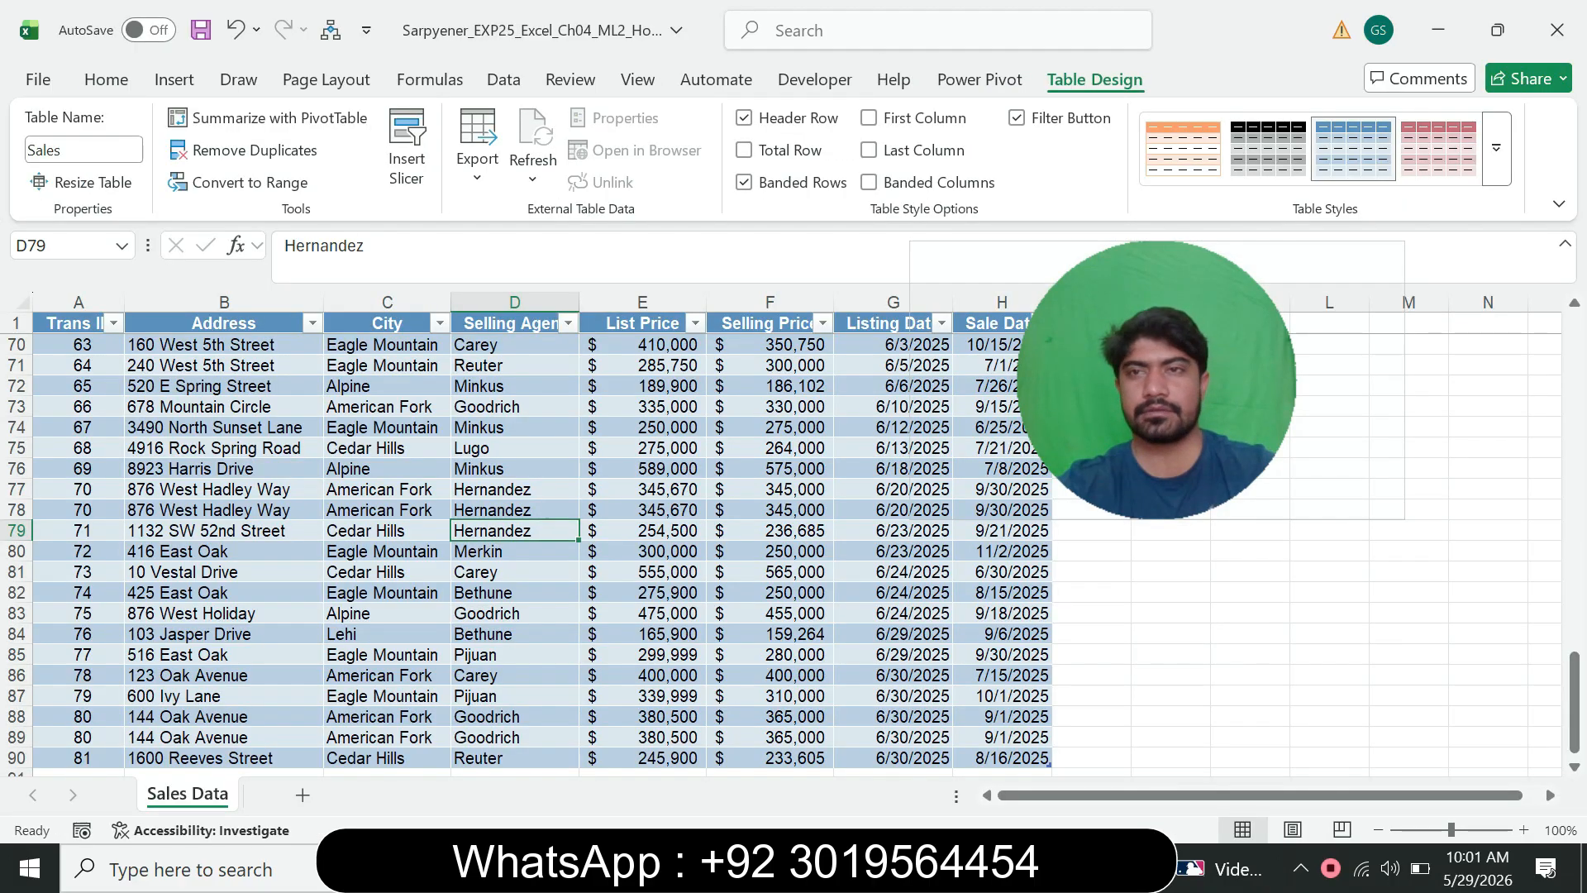
{"action": "left_click", "coordinate": [1496, 148]}
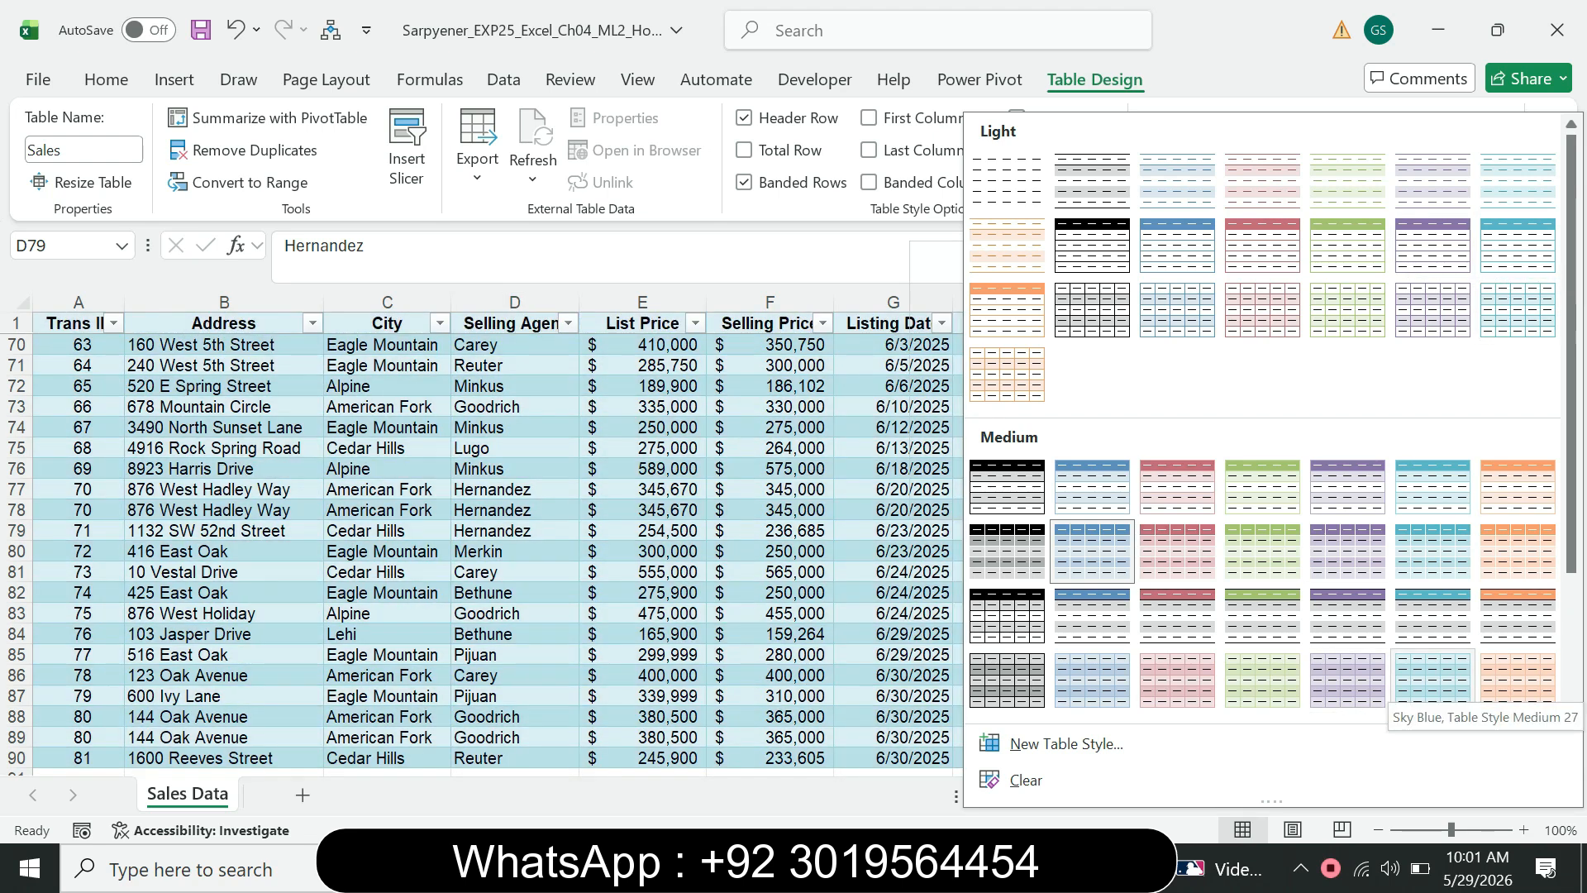
{"action": "scroll", "coordinate": [1265, 413], "scroll_direction": "down", "scroll_amount": 2}
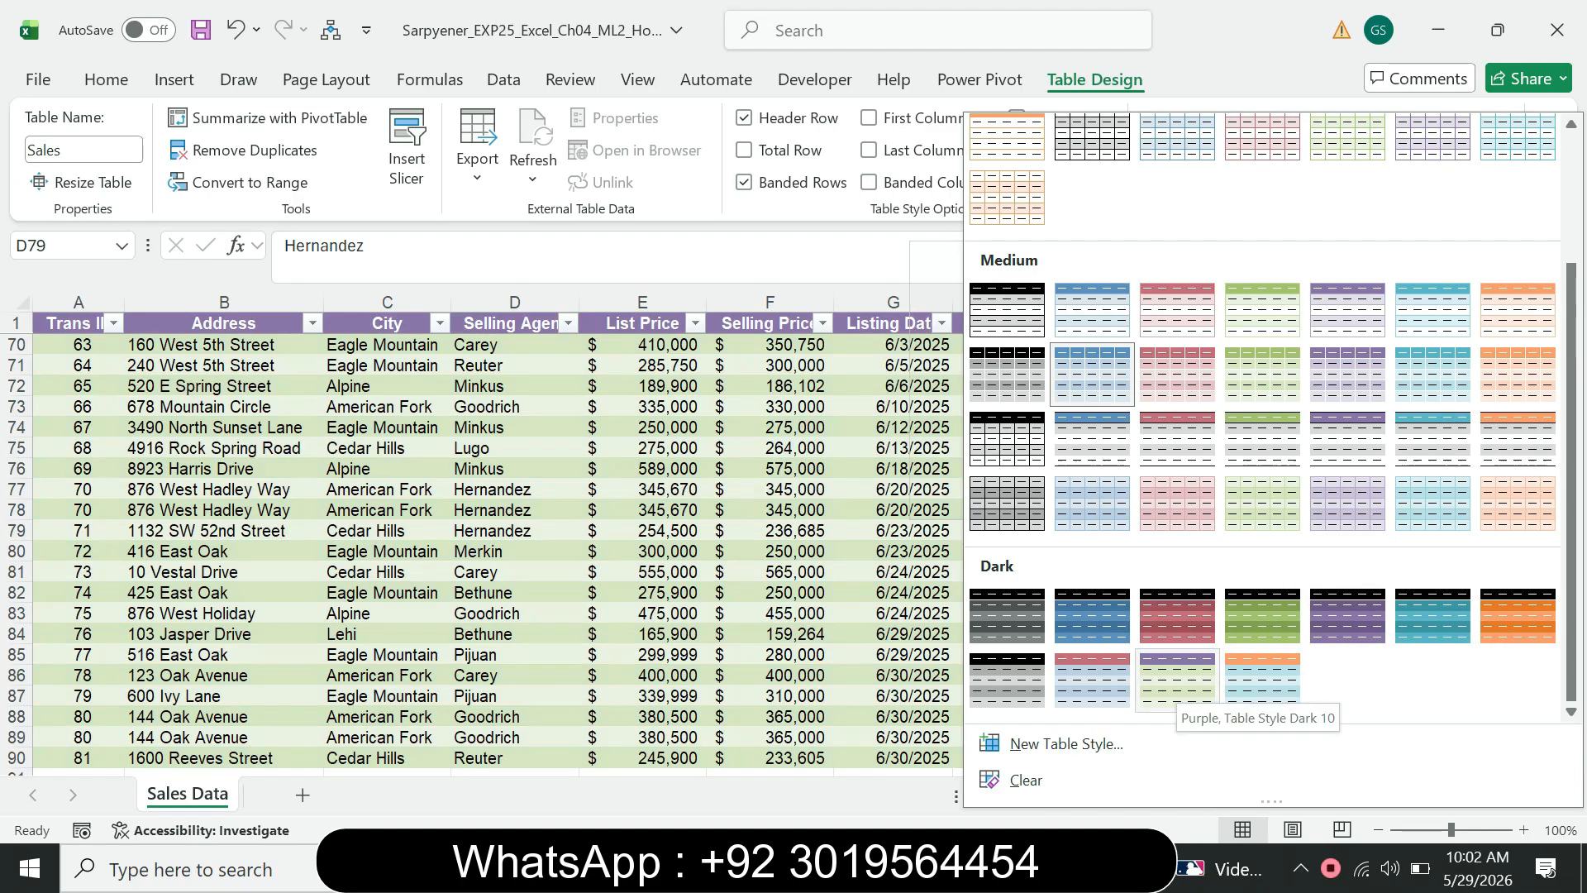
{"action": "left_click", "coordinate": [1177, 682]}
{"action": "left_click", "coordinate": [642, 531]}
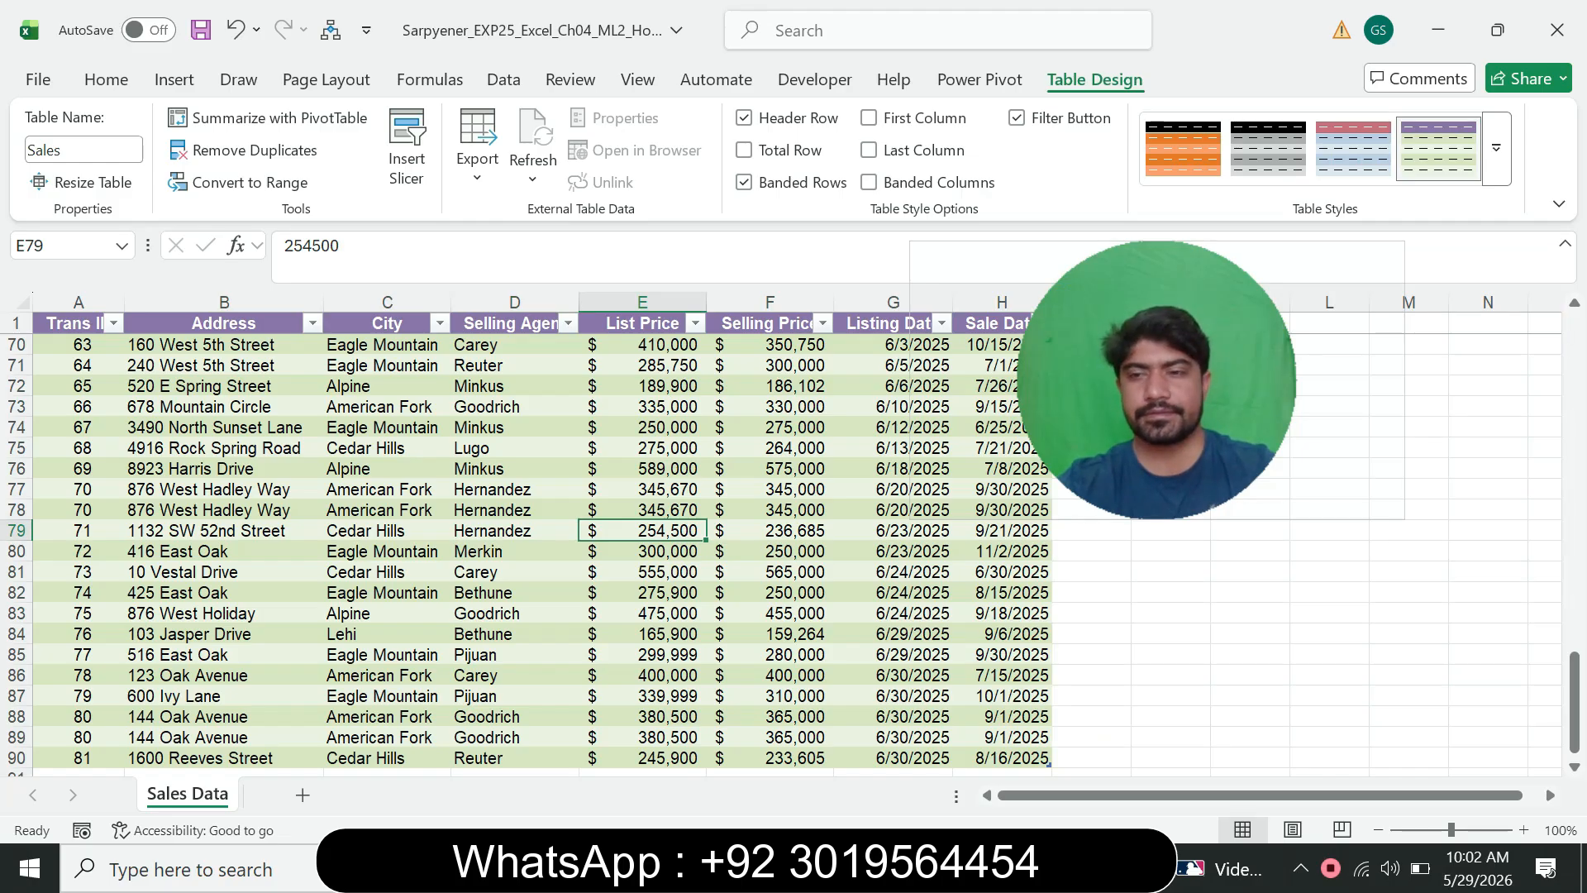
Return to the Word instructions, set the step 4 instruction's font size to 9 pt and remove its highlighting
{"action": "key", "text": "alt+Tab"}
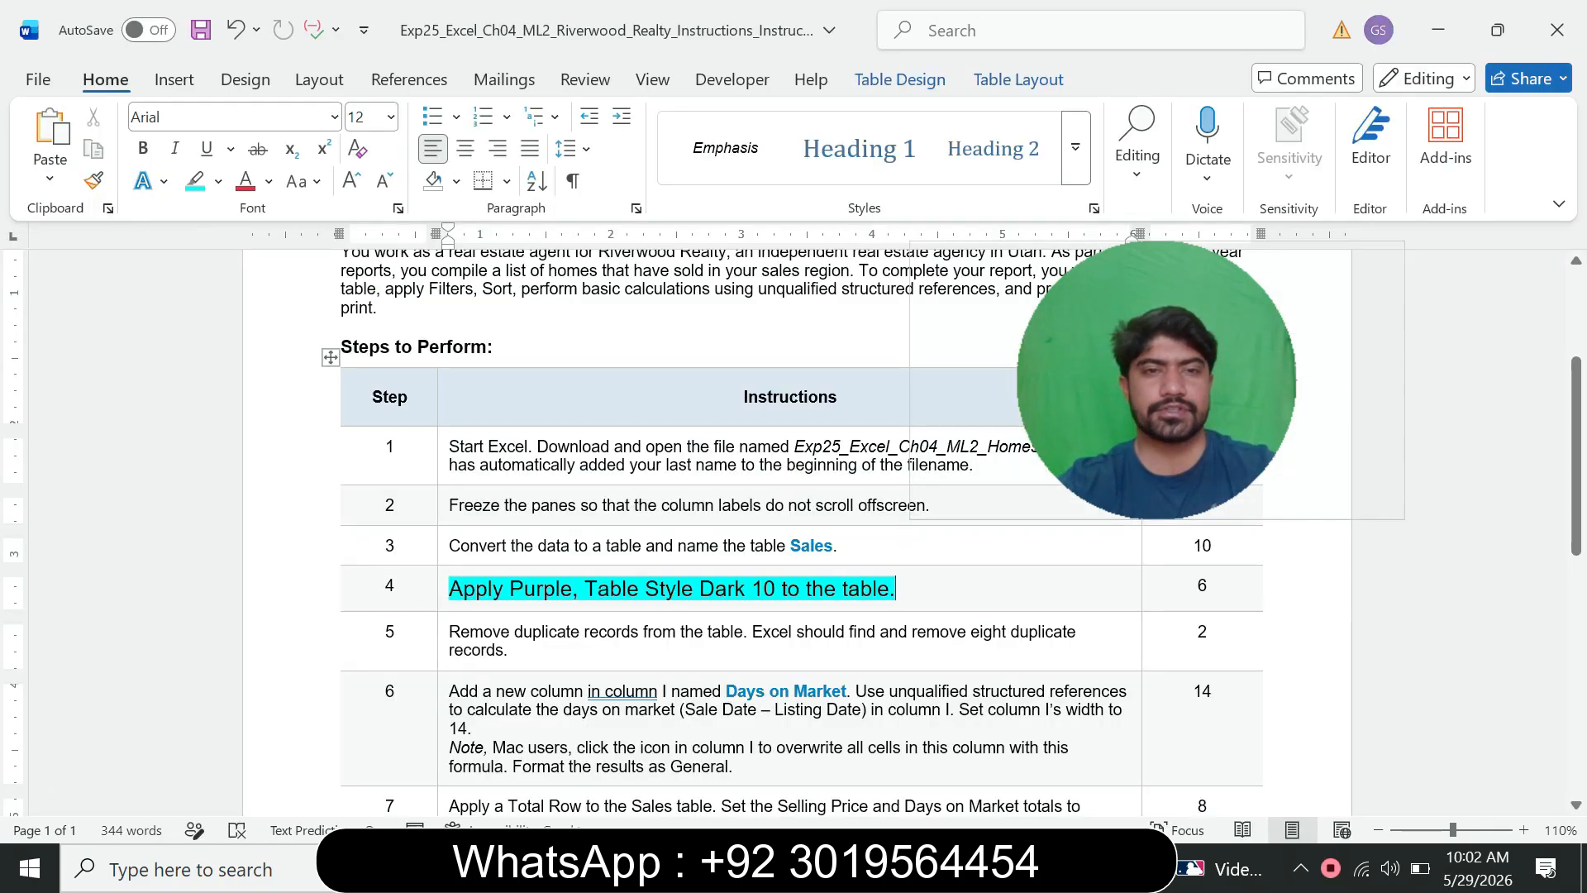
{"action": "left_click", "coordinate": [443, 588]}
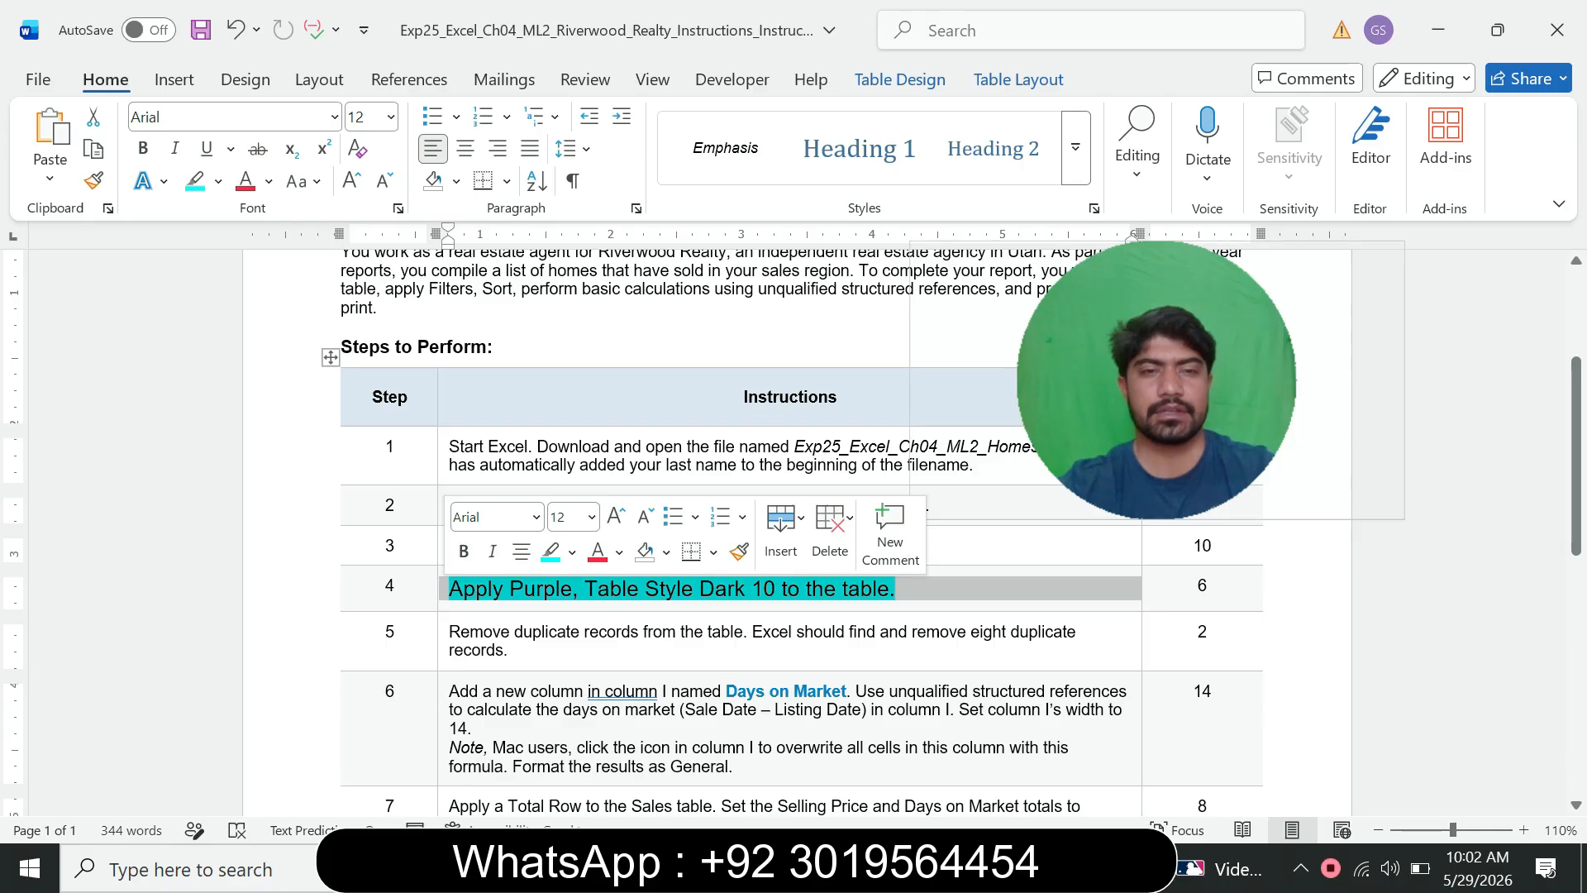
{"action": "left_click", "coordinate": [592, 516]}
{"action": "left_click", "coordinate": [567, 57]}
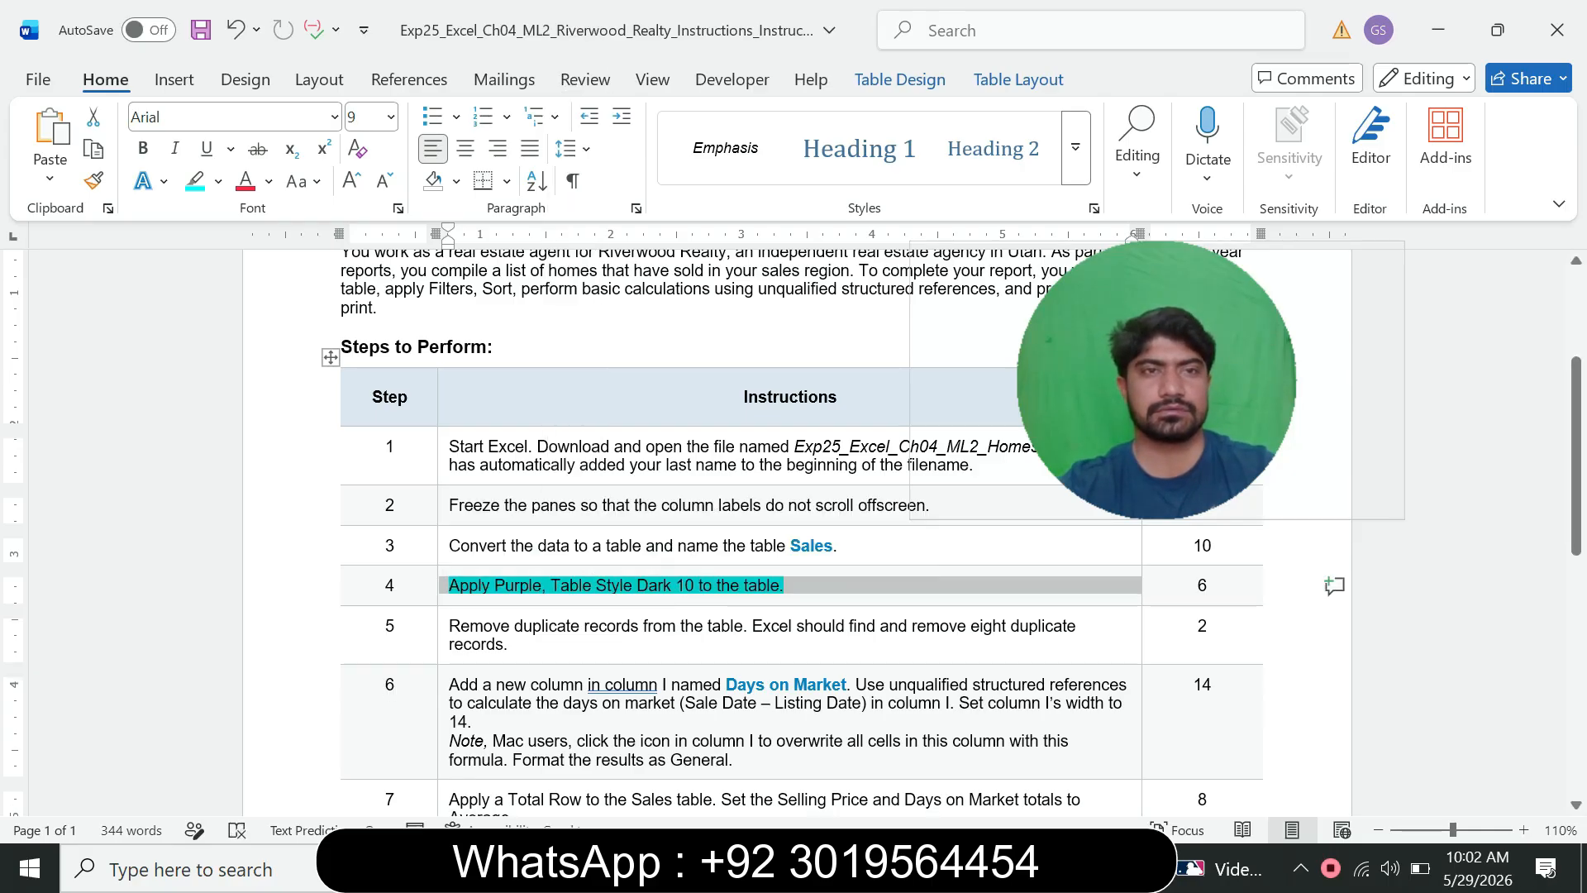
{"action": "left_click", "coordinate": [218, 181]}
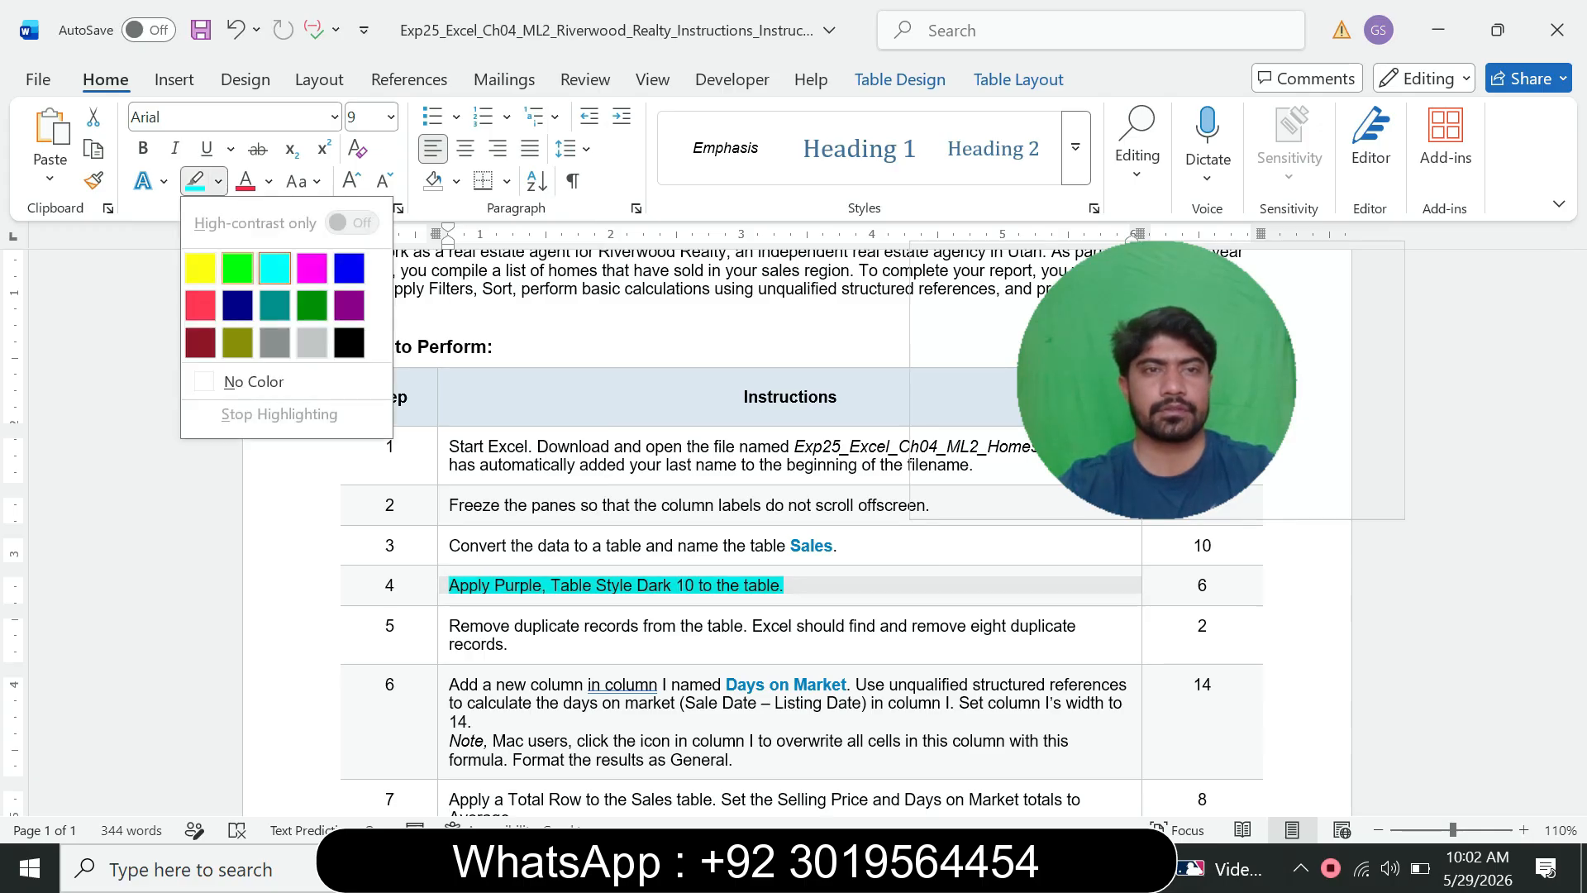
{"action": "left_click", "coordinate": [256, 380]}
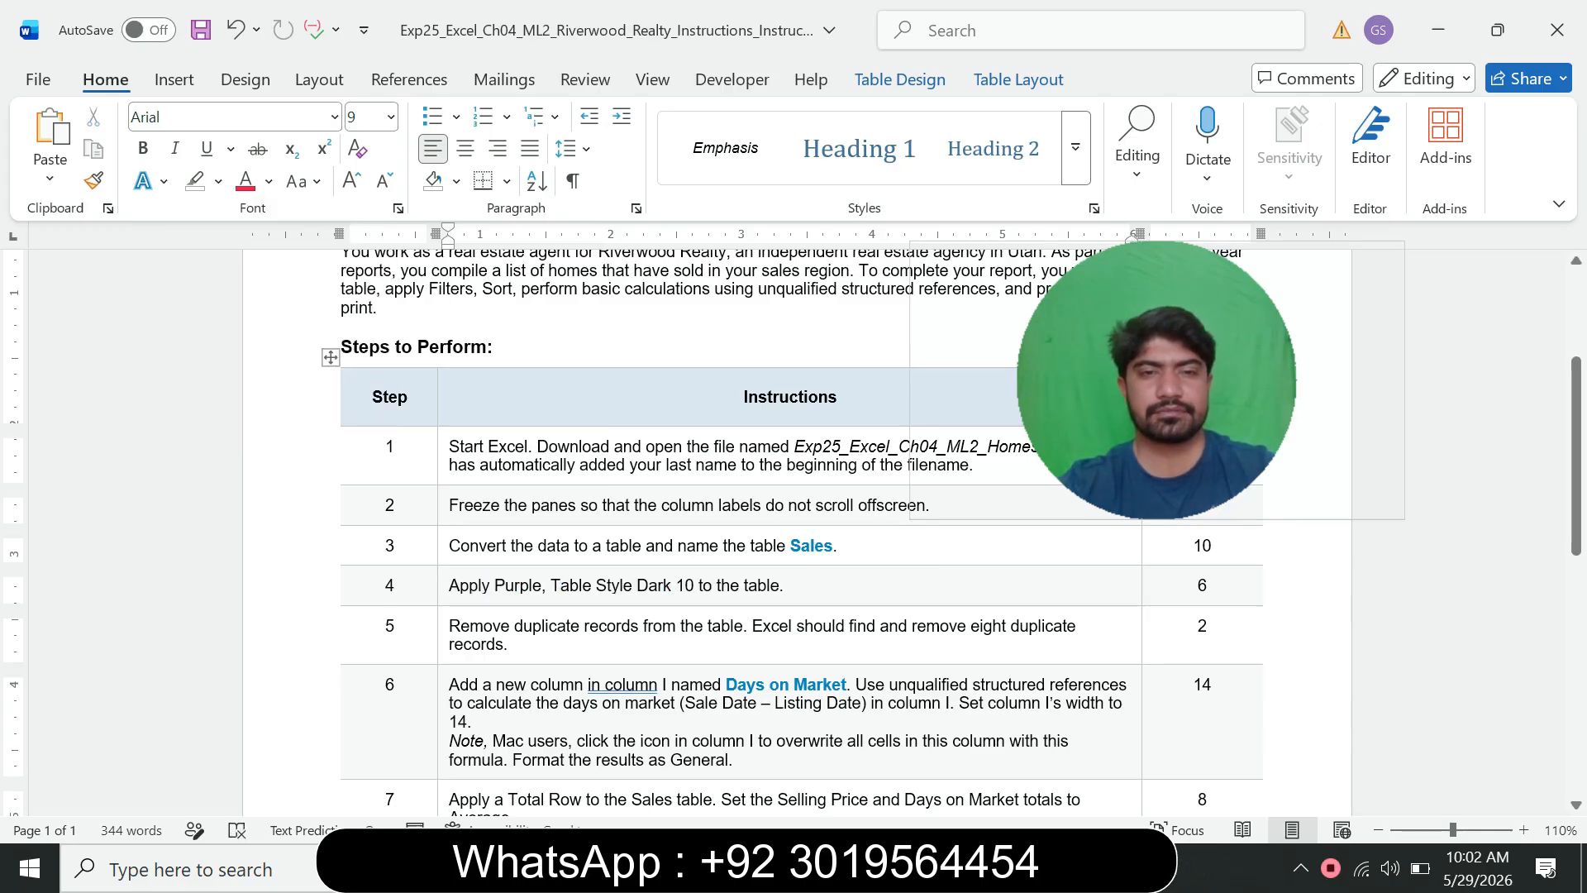
Enlarge the step 5 instruction about removing duplicate records to 14 pt and highlight it in turquoise
{"action": "left_click", "coordinate": [445, 635]}
{"action": "left_click", "coordinate": [591, 569]}
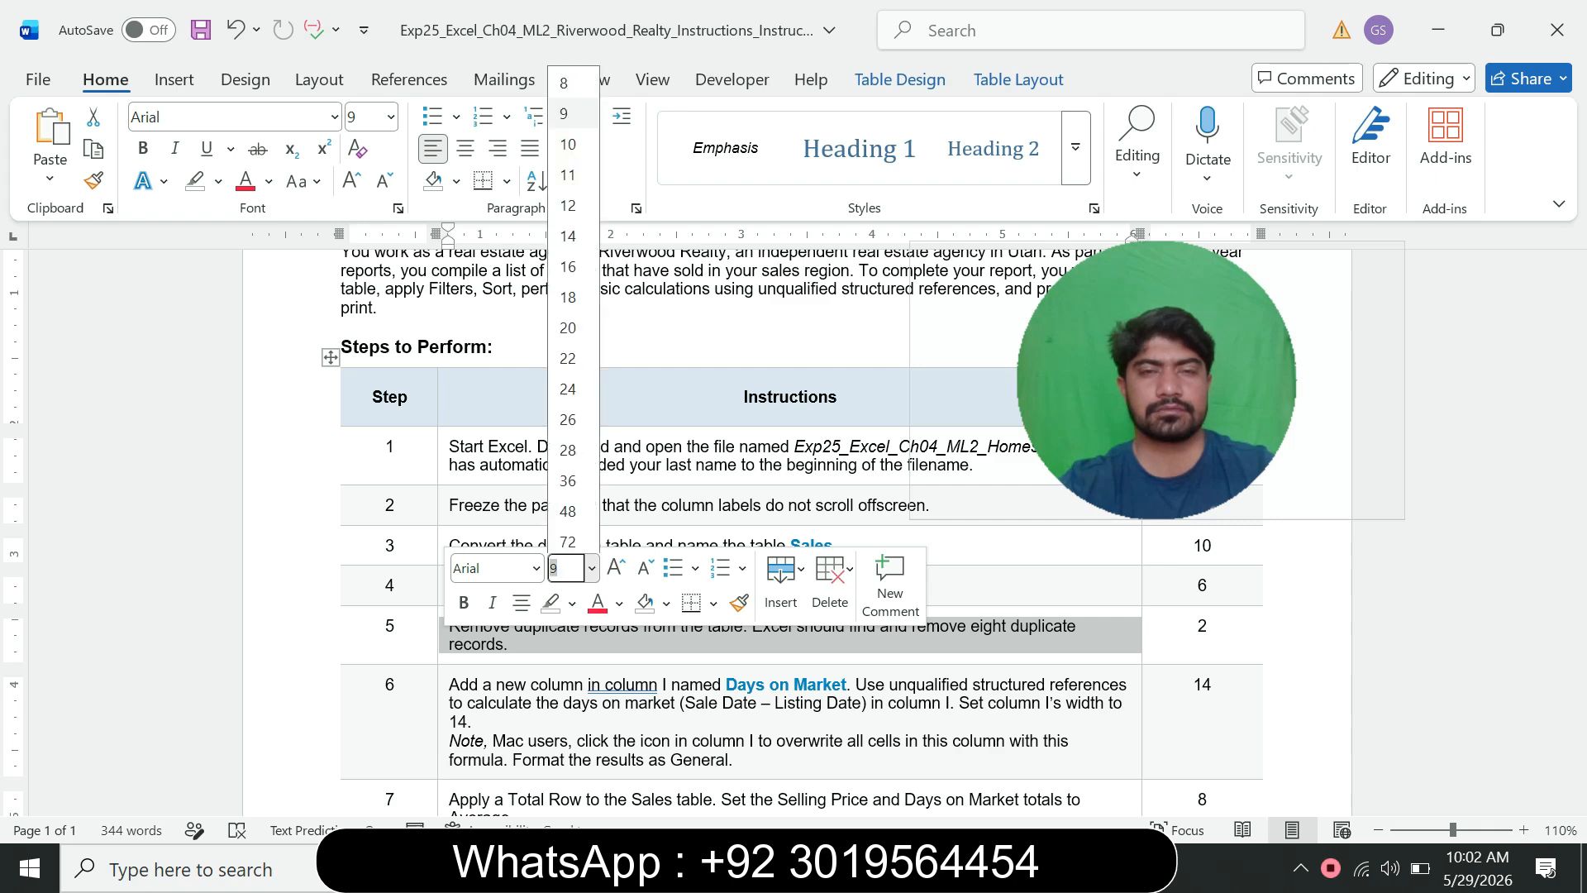
{"action": "left_click", "coordinate": [568, 232]}
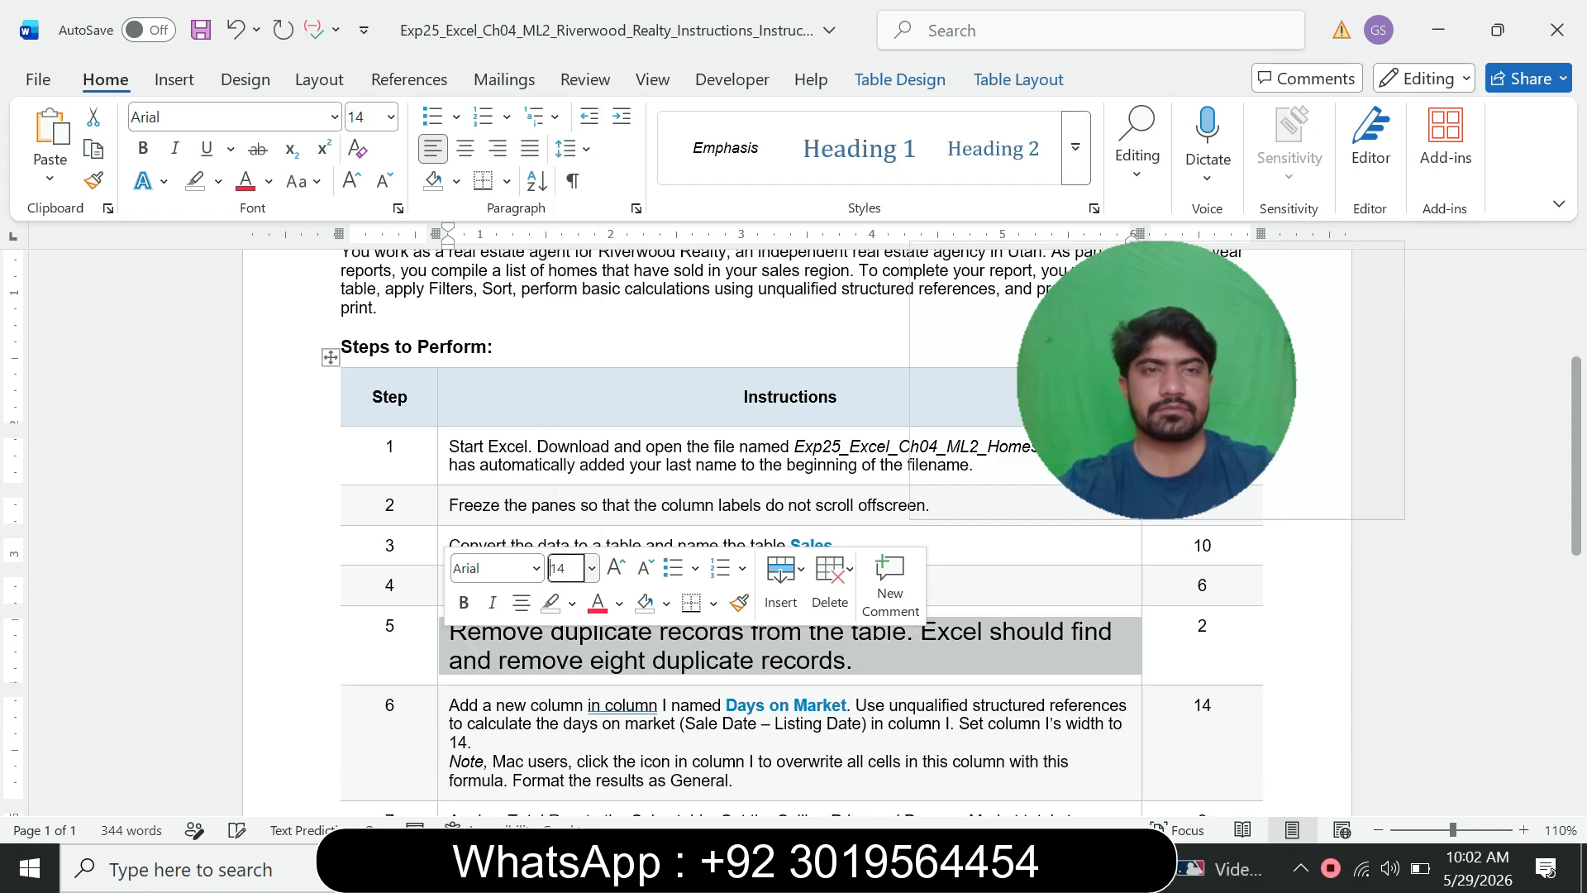
{"action": "left_click", "coordinate": [217, 181]}
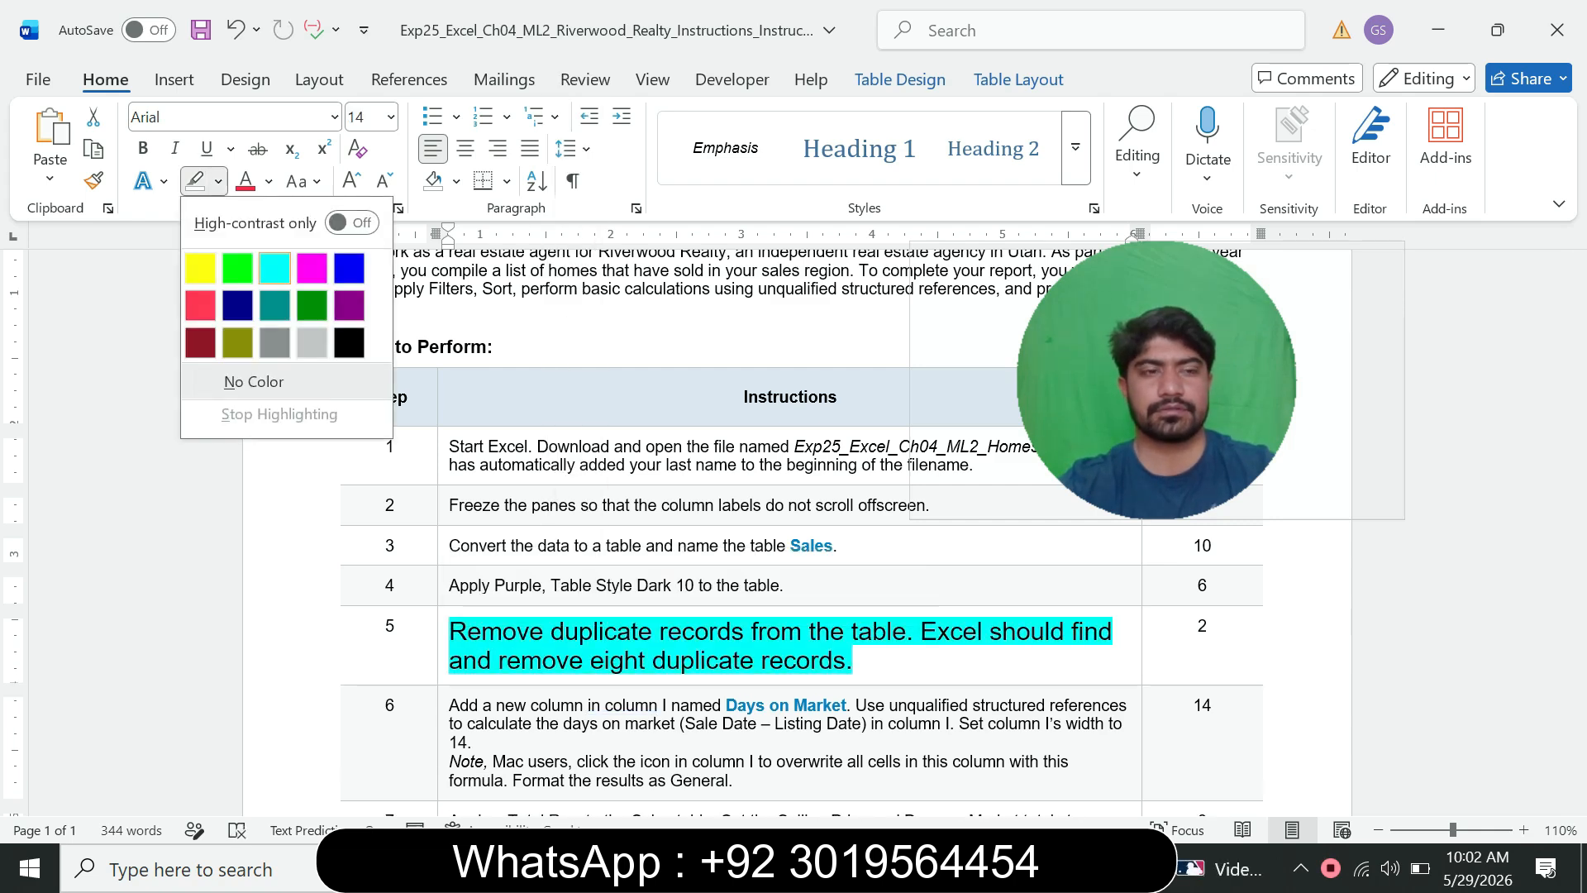
{"action": "left_click", "coordinate": [275, 268]}
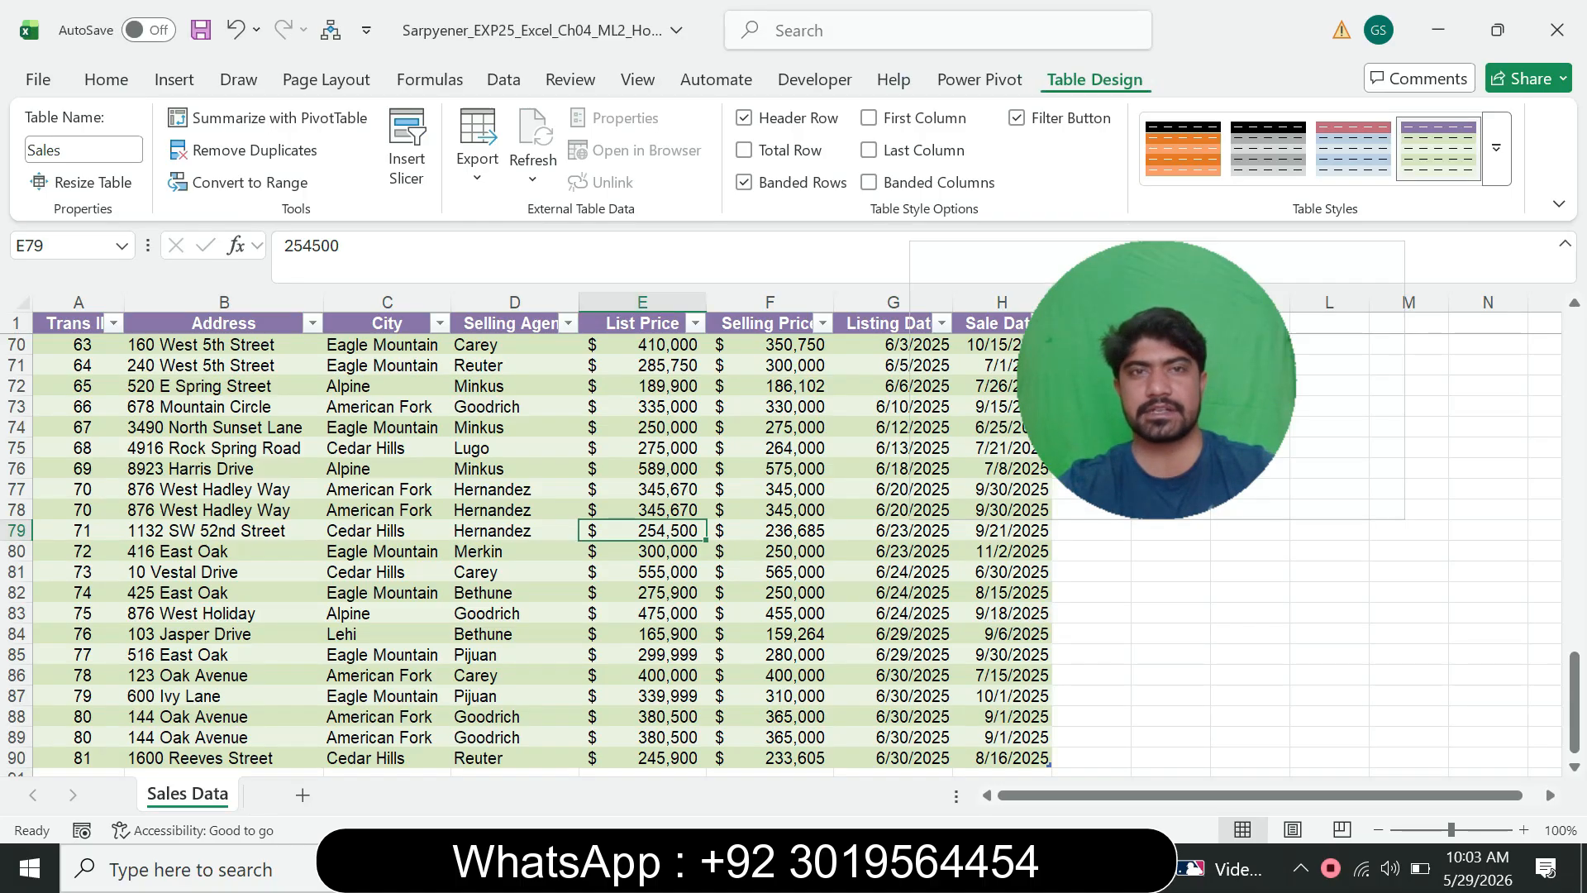
In the Excel workbook, remove duplicate records from the Sales table, comparing all columns and treating the first row as headers
{"action": "left_click", "coordinate": [248, 150]}
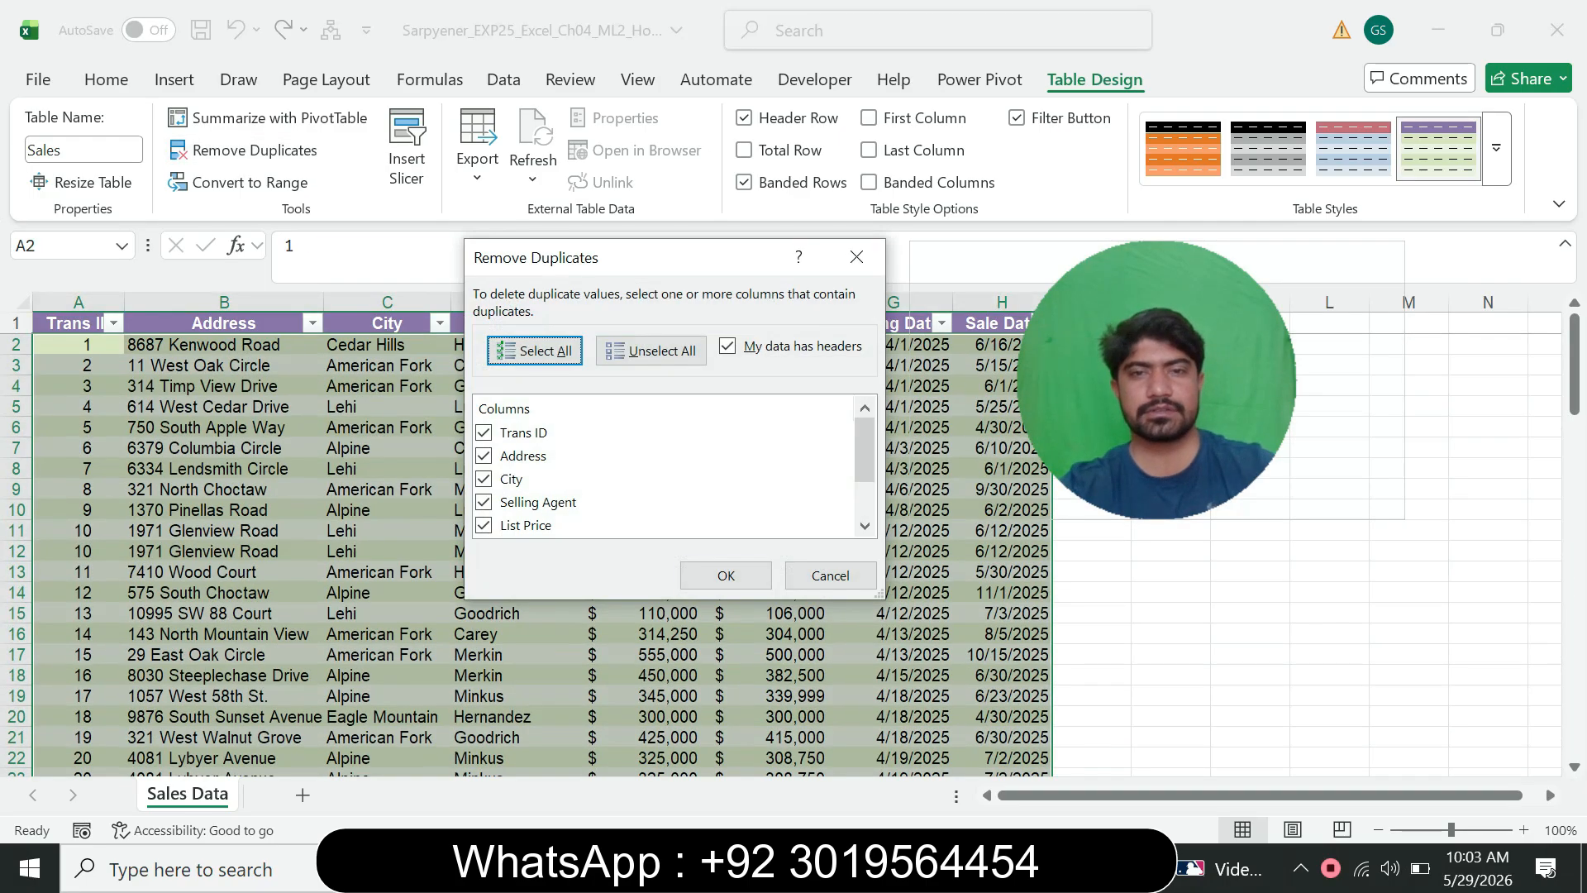
{"action": "left_click", "coordinate": [725, 575]}
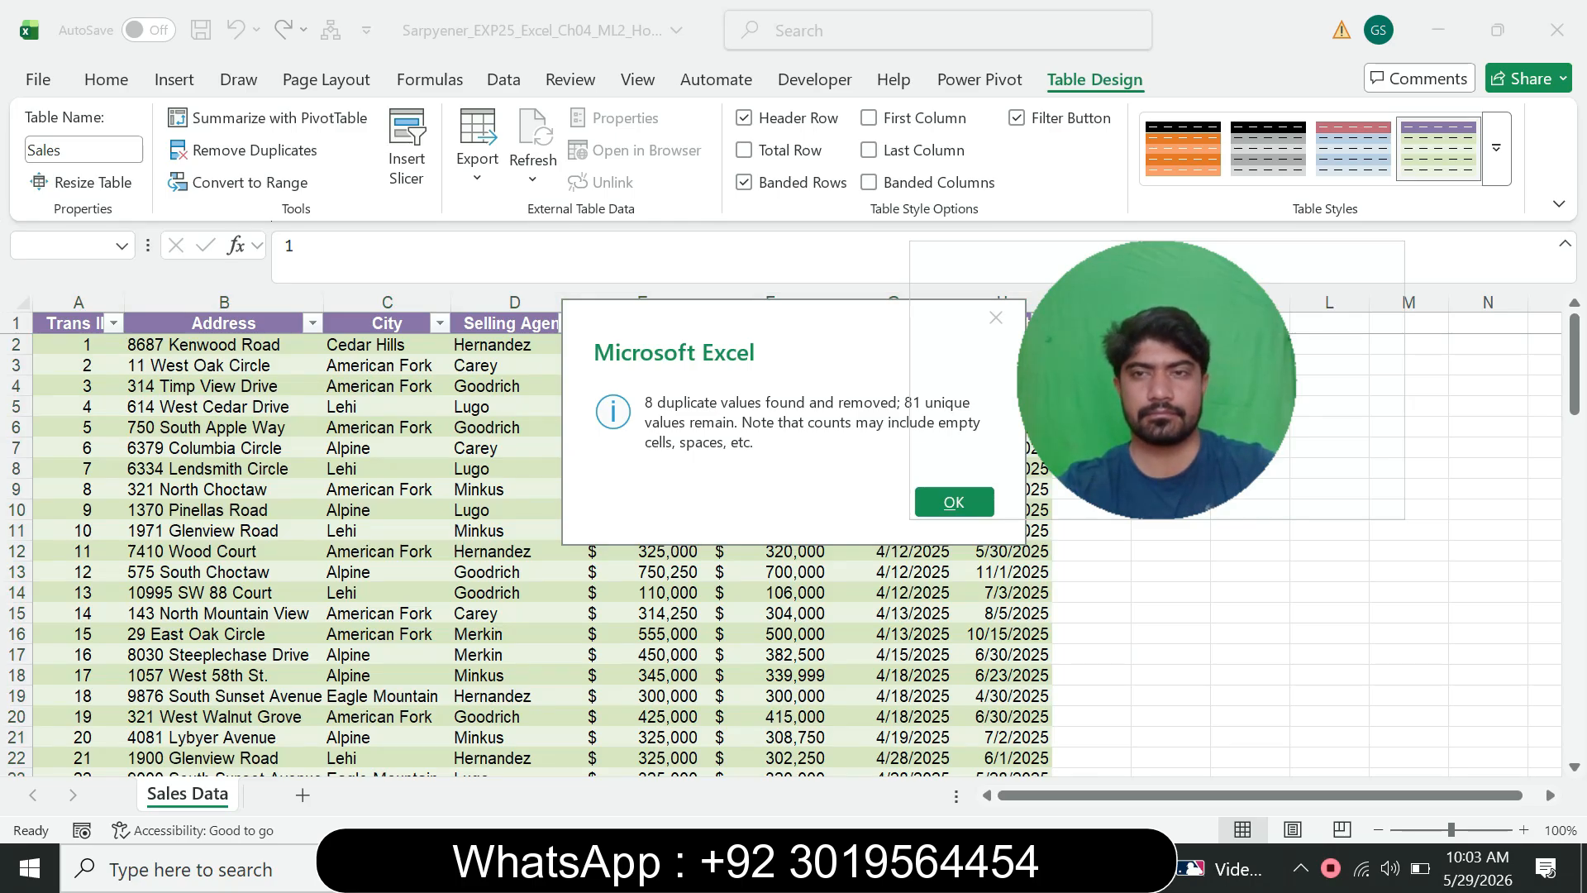
{"action": "key", "text": "alt+Tab"}
{"action": "key", "text": "alt+Tab"}
{"action": "key", "text": "alt+Tab"}
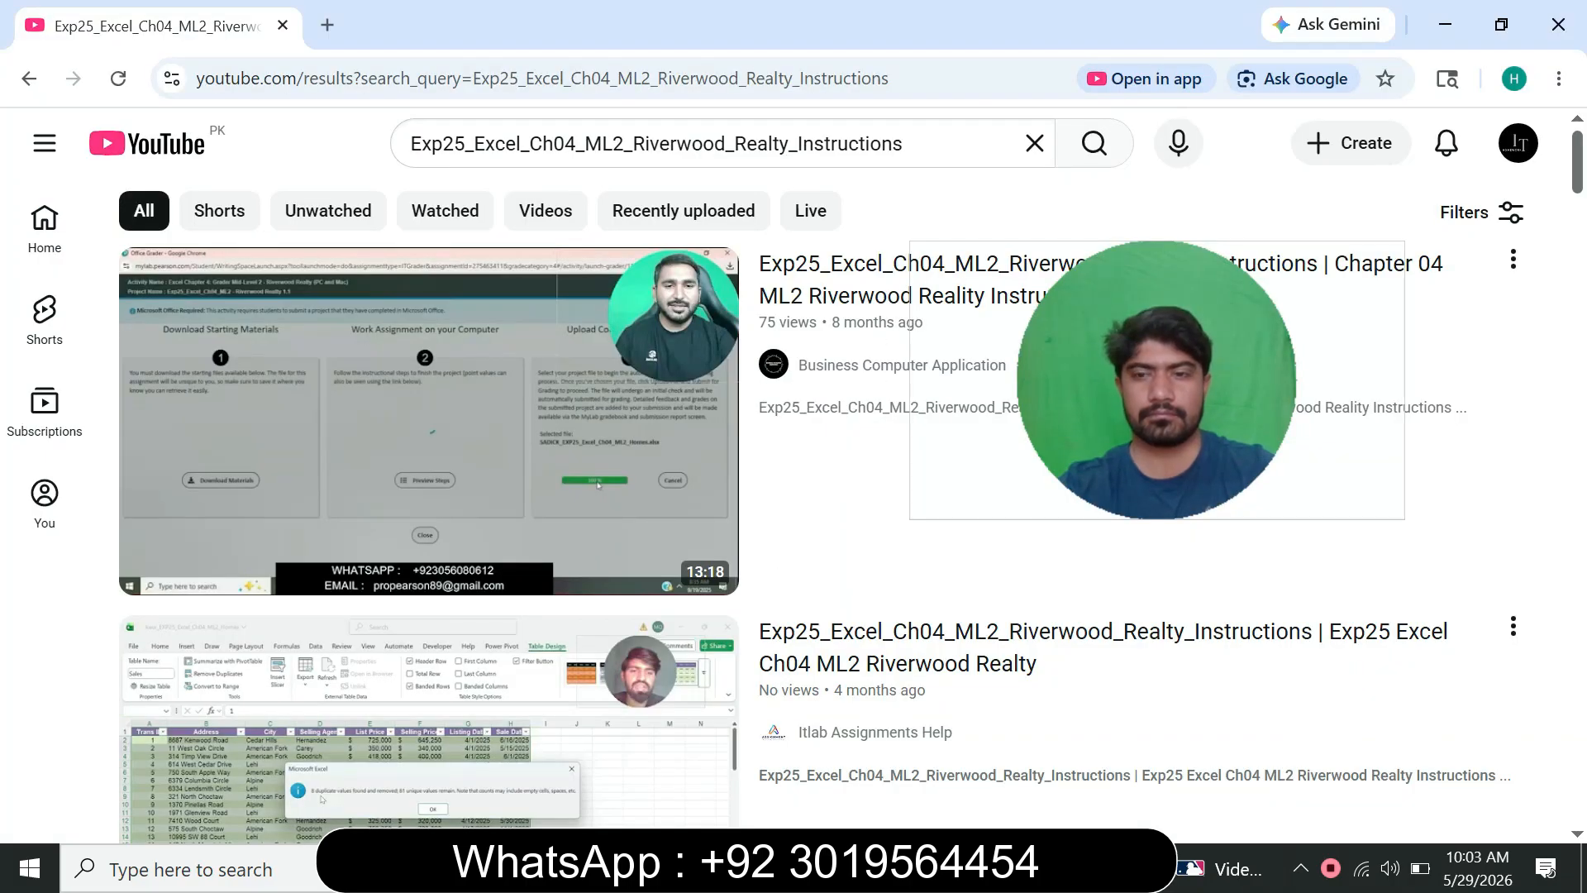
{"action": "key", "text": "alt+Tab"}
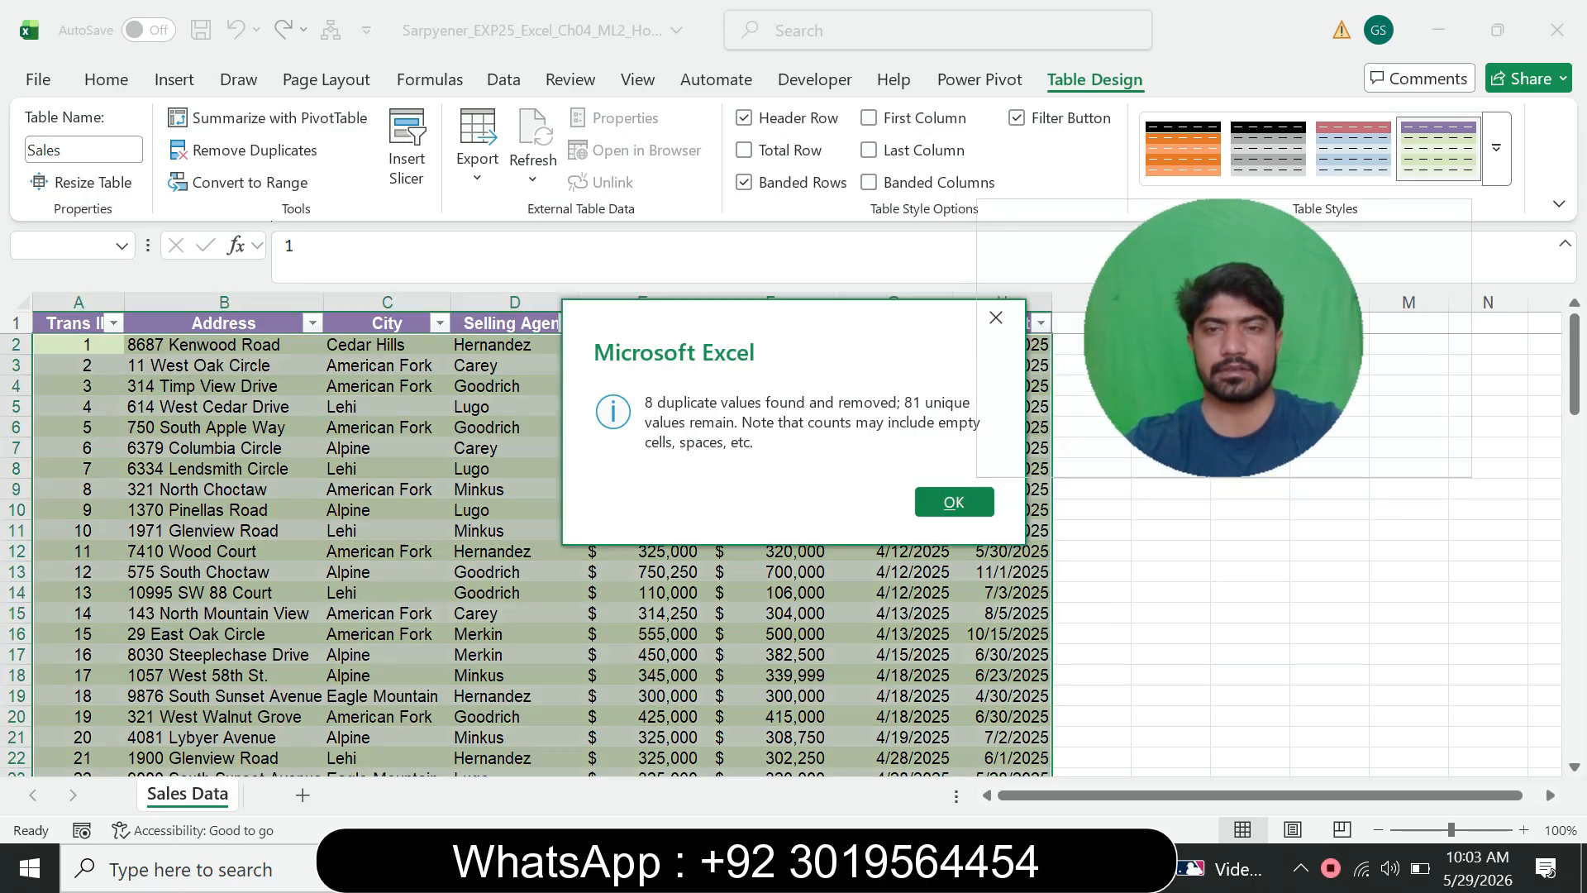
{"action": "key", "text": "Return"}
Return to the Word instructions, set the step 5 instruction's font size to 9 pt and remove its highlighting
{"action": "key", "text": "alt+Tab"}
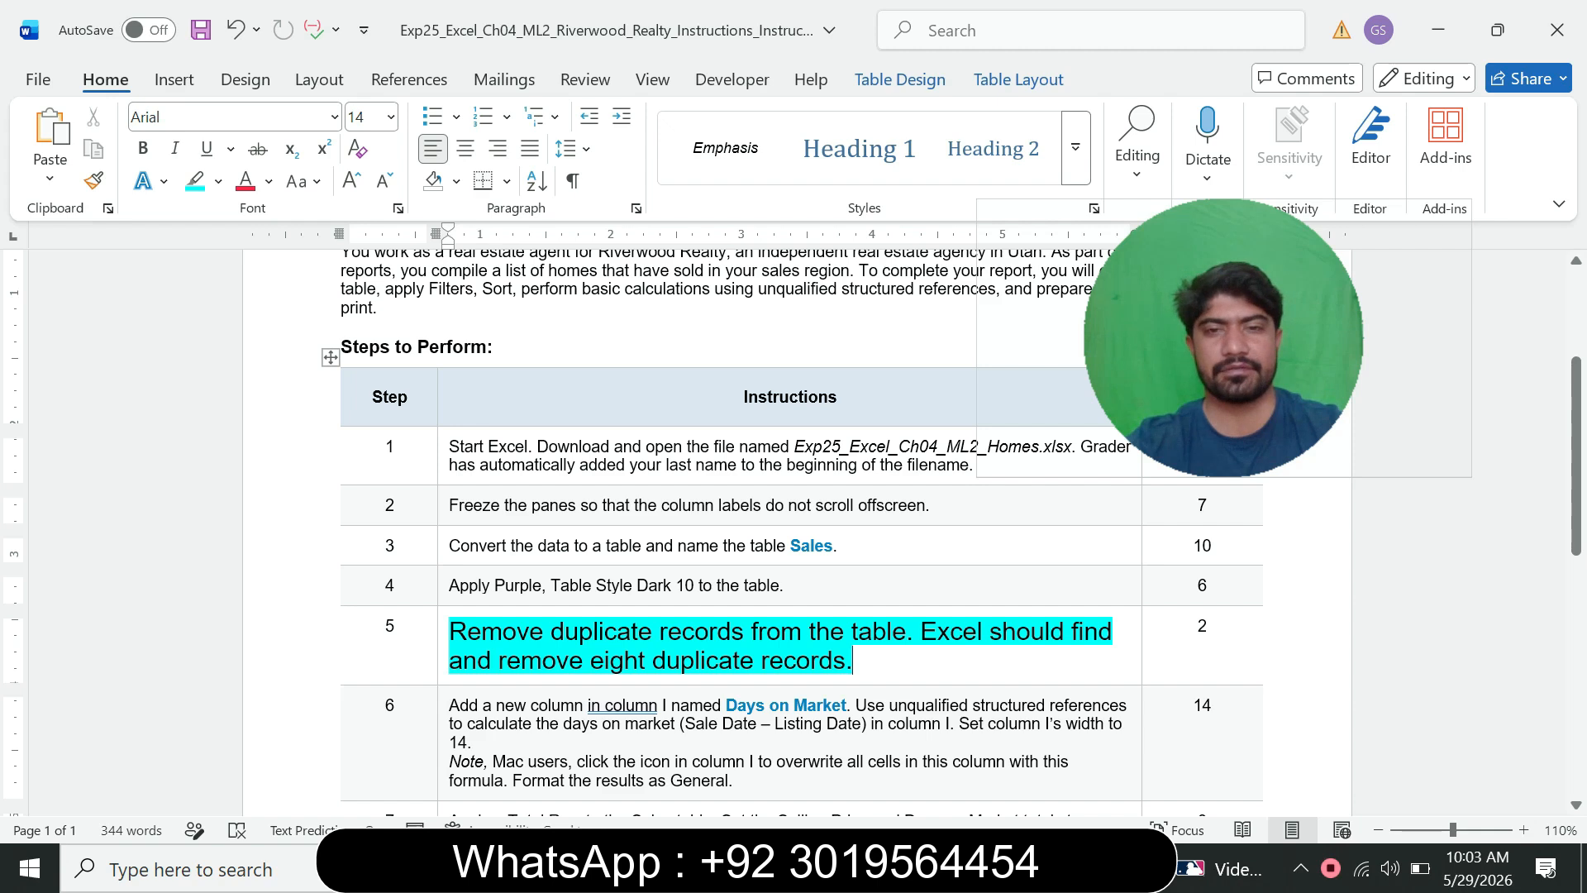
{"action": "left_click", "coordinate": [443, 659]}
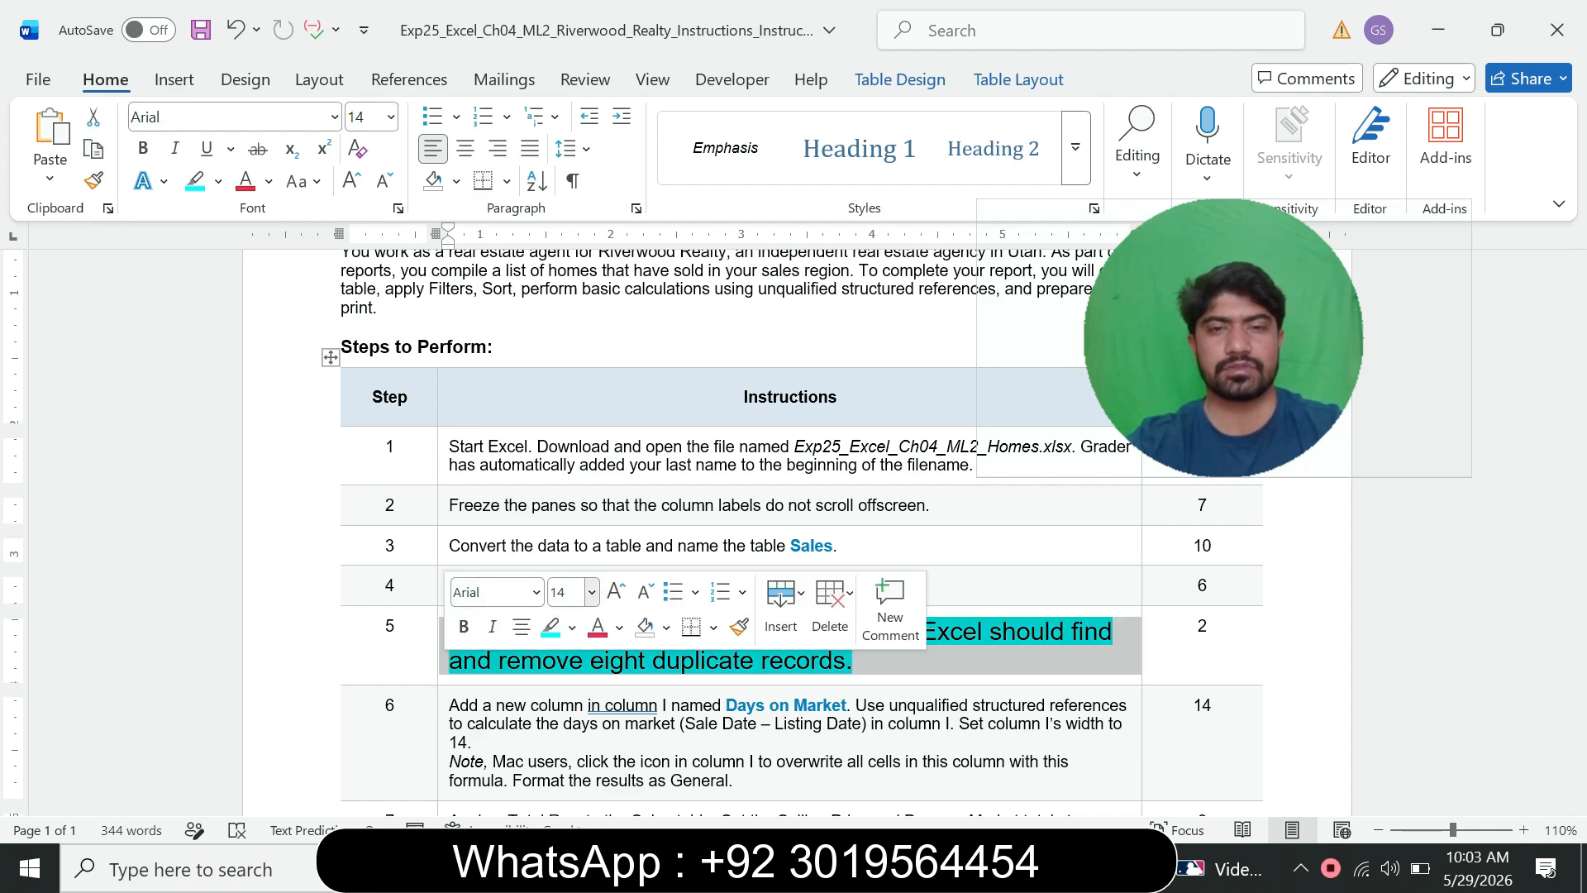
{"action": "left_click", "coordinate": [592, 592]}
{"action": "left_click", "coordinate": [568, 132]}
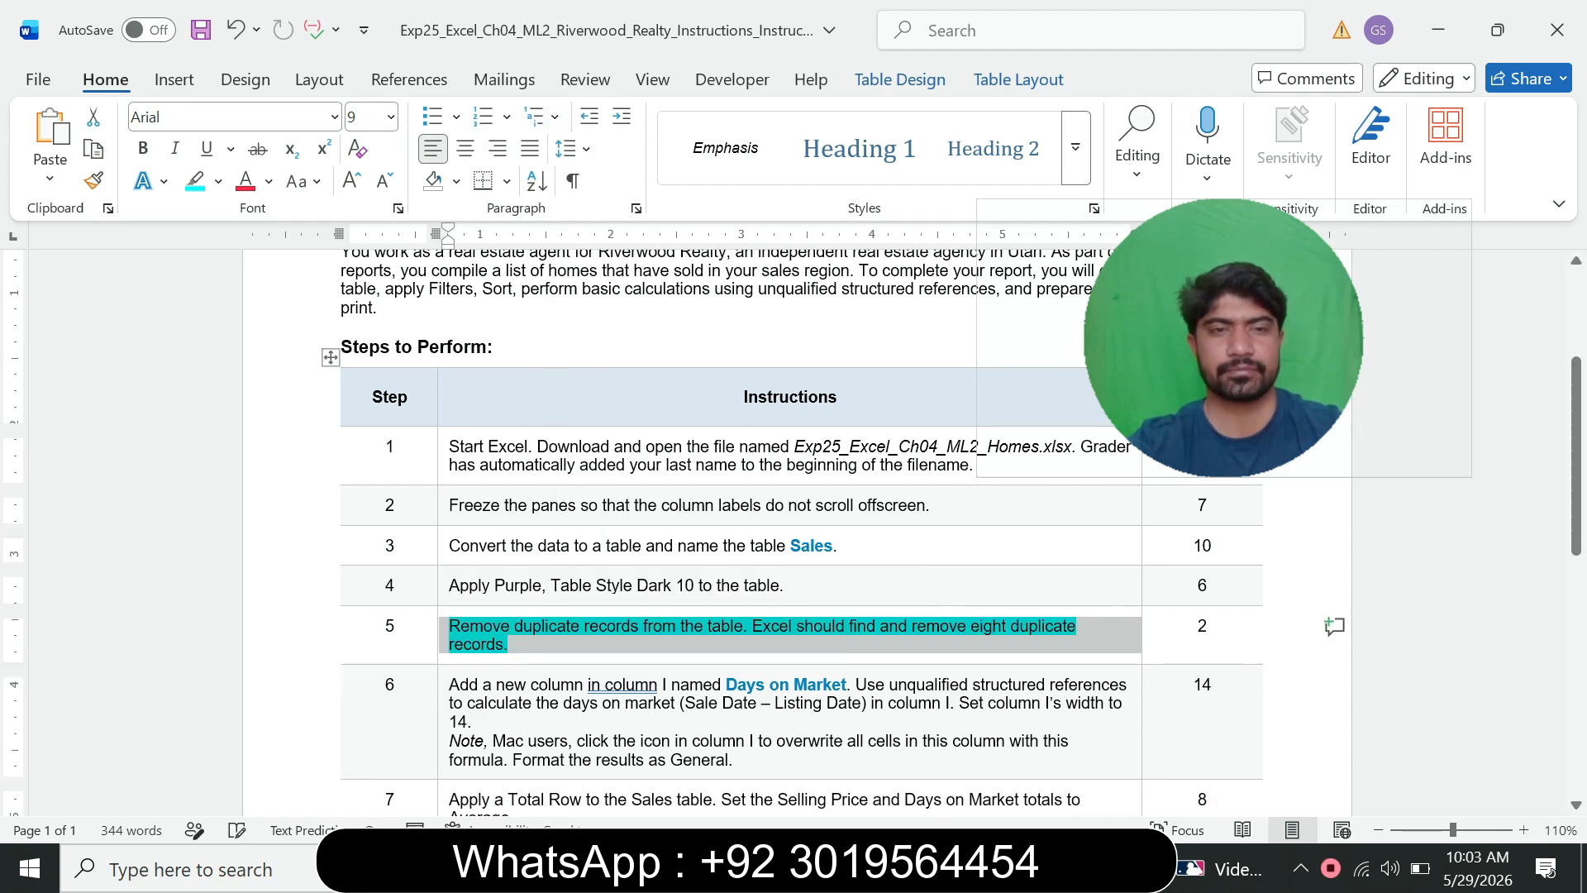
{"action": "left_click", "coordinate": [218, 181]}
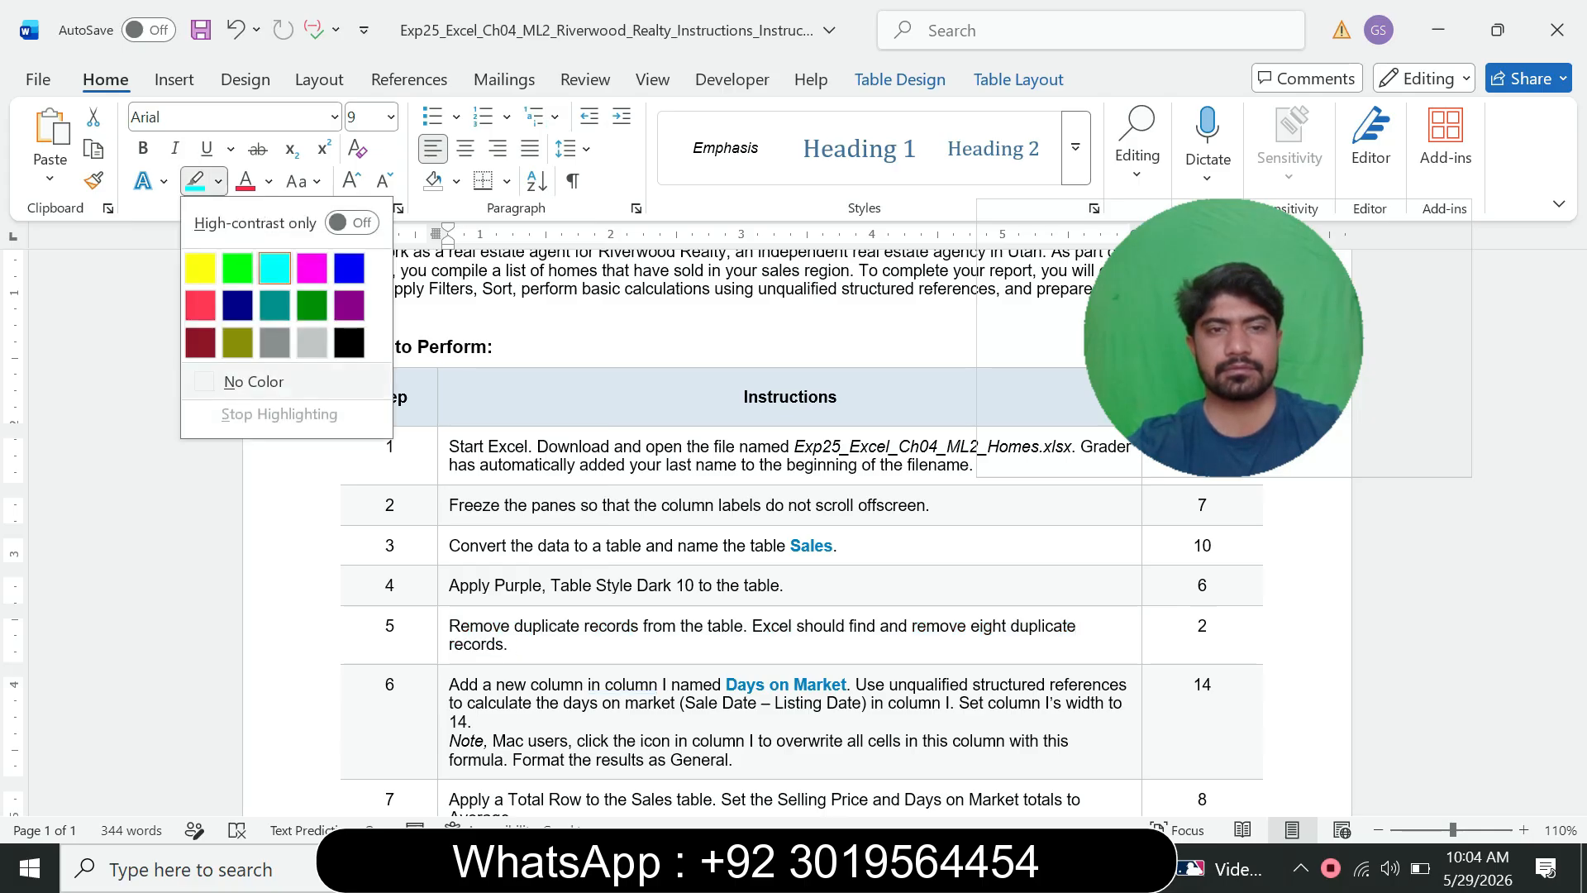
{"action": "left_click", "coordinate": [253, 381]}
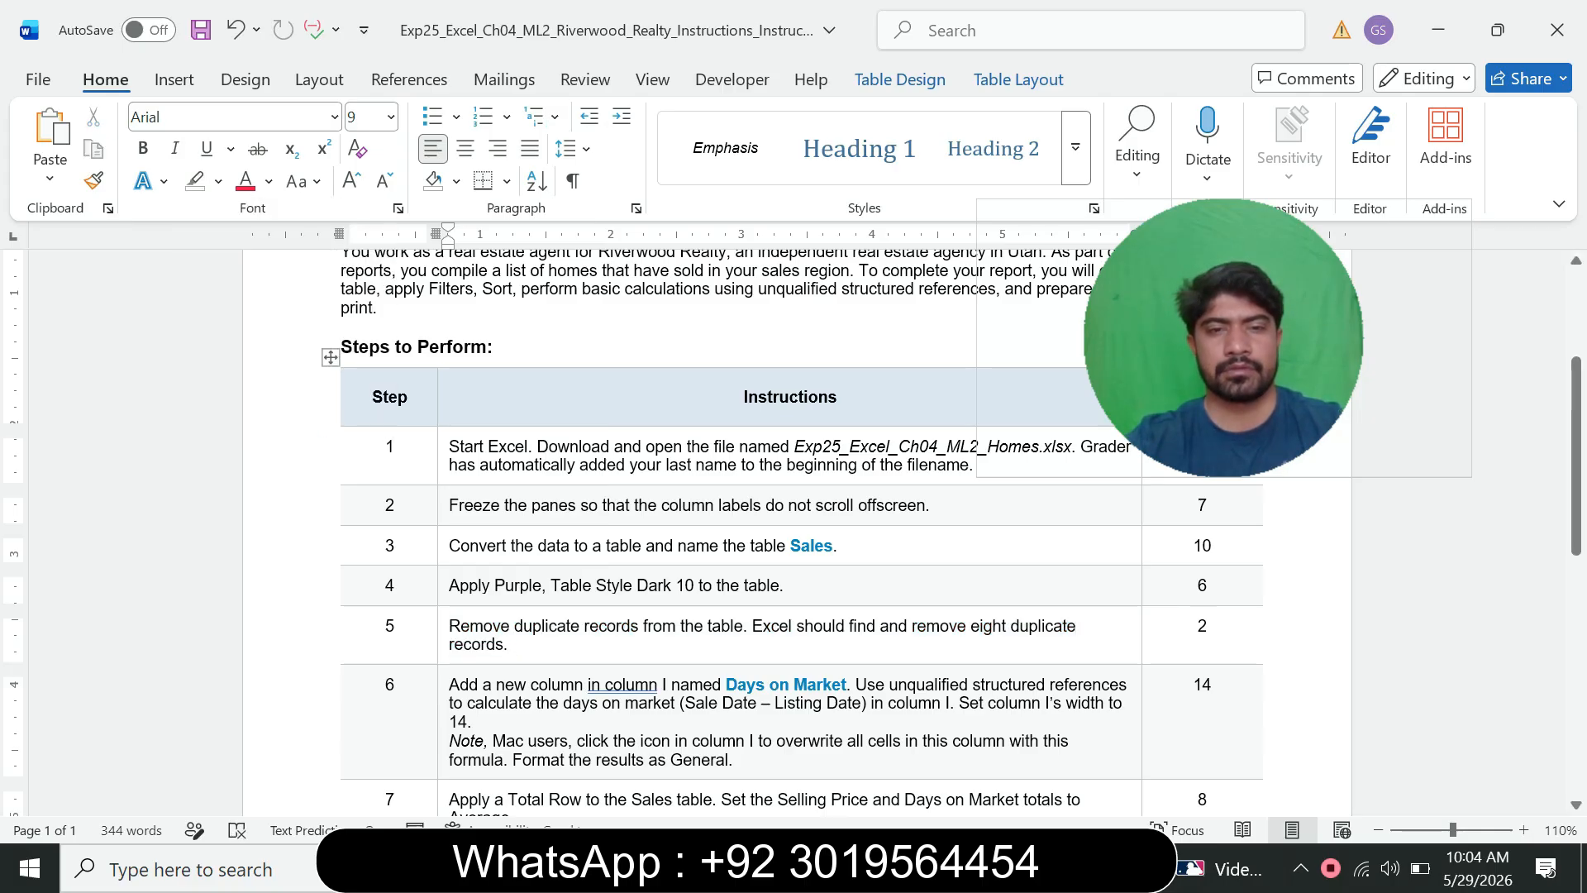
Enlarge the step 6 instruction about the new Days on Market column to 12 pt and highlight it in turquoise
{"action": "left_click", "coordinate": [443, 721]}
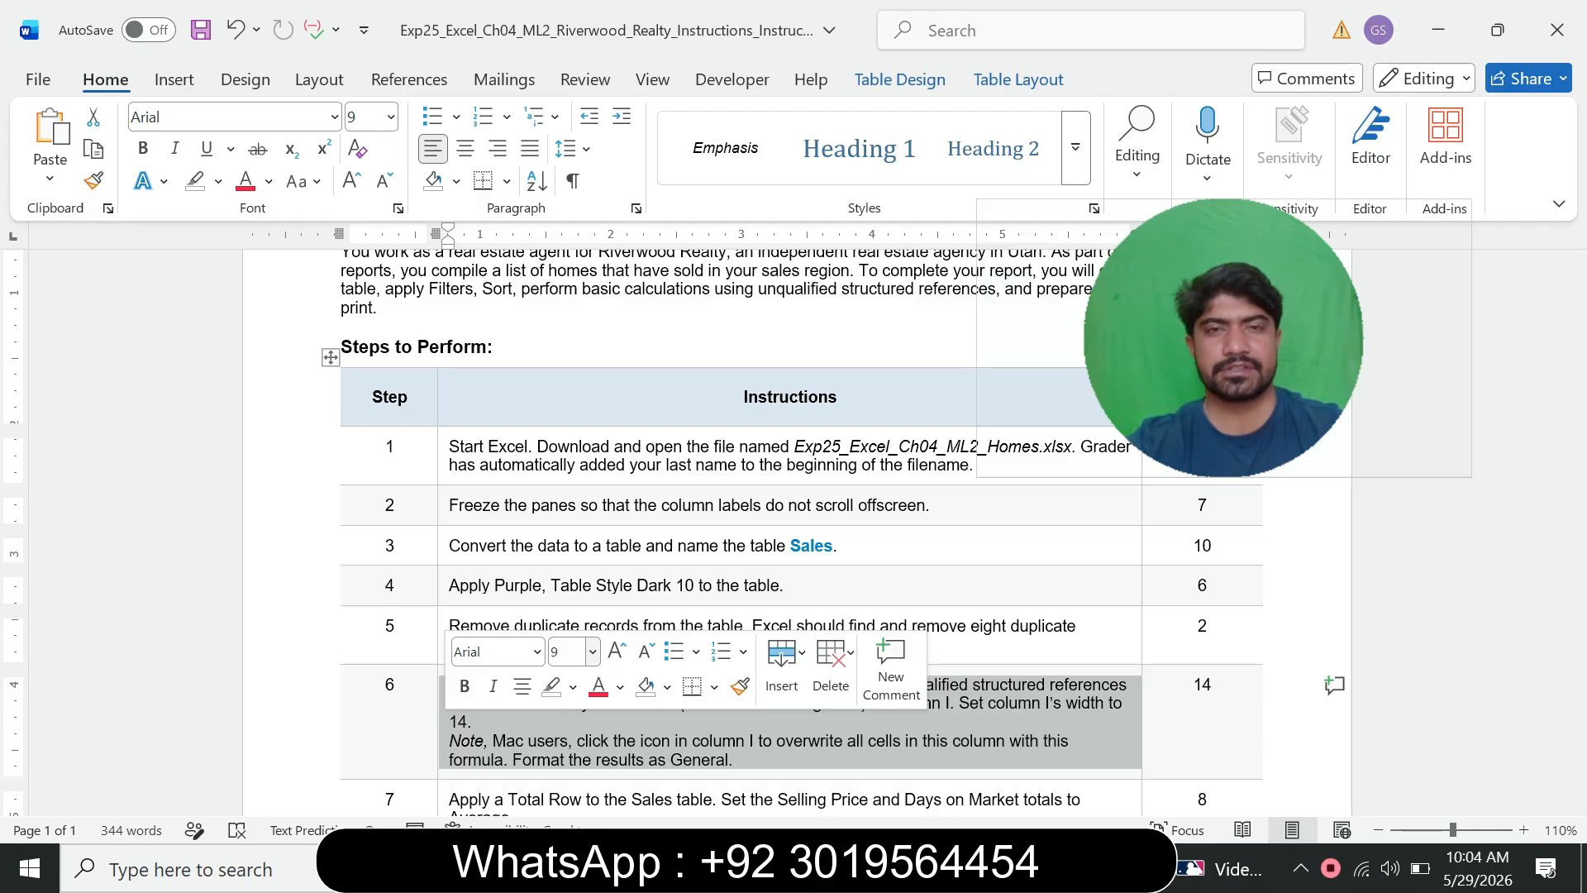
{"action": "left_click", "coordinate": [593, 651]}
{"action": "left_click", "coordinate": [570, 283]}
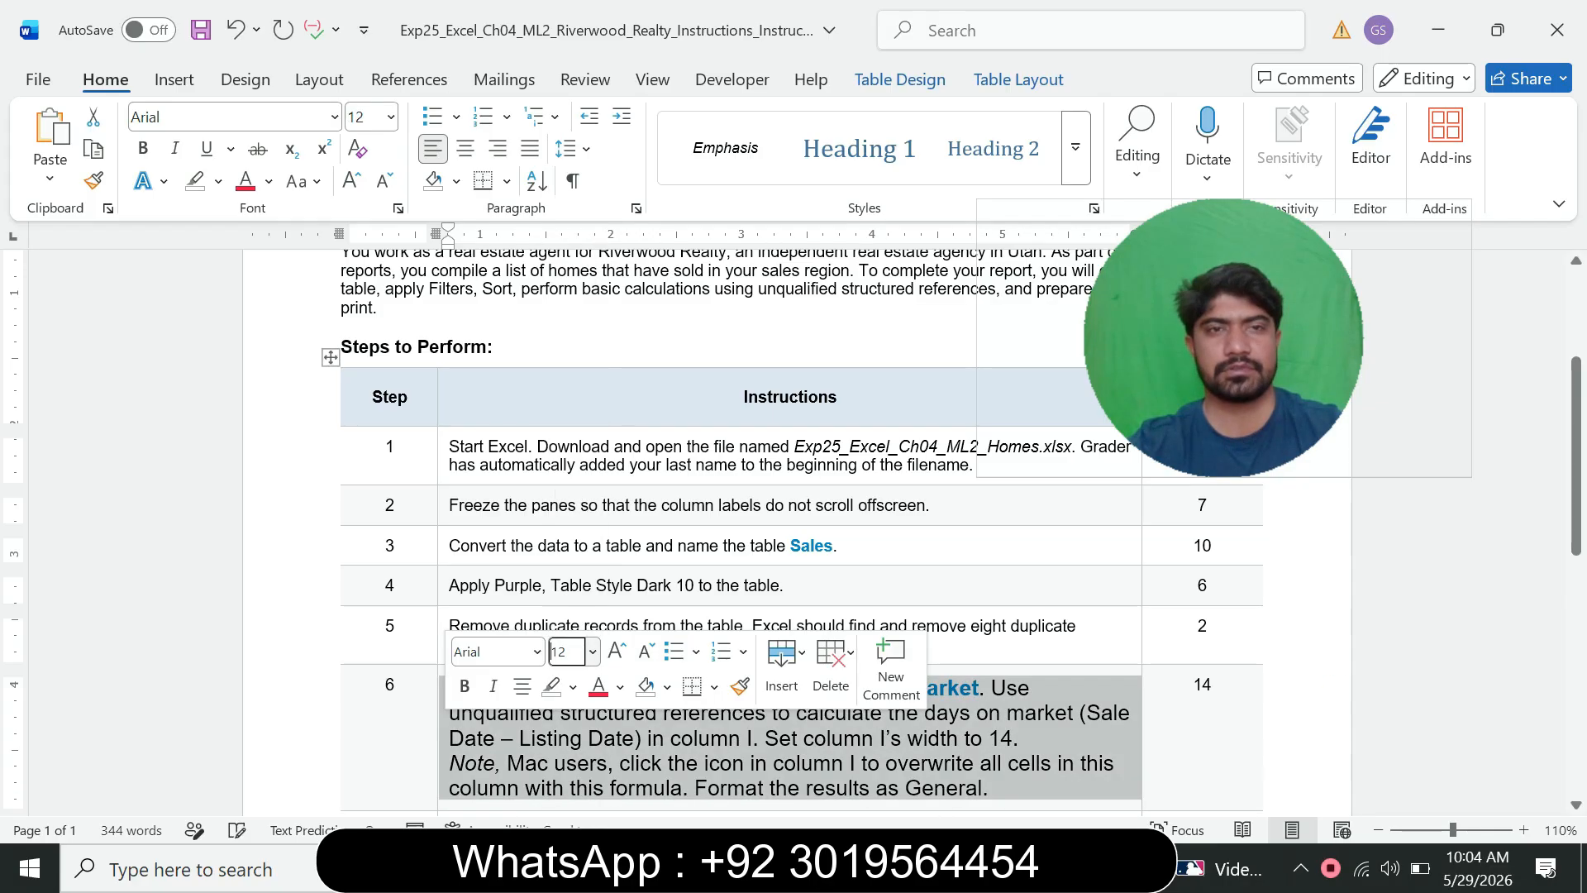
{"action": "left_click", "coordinate": [219, 181]}
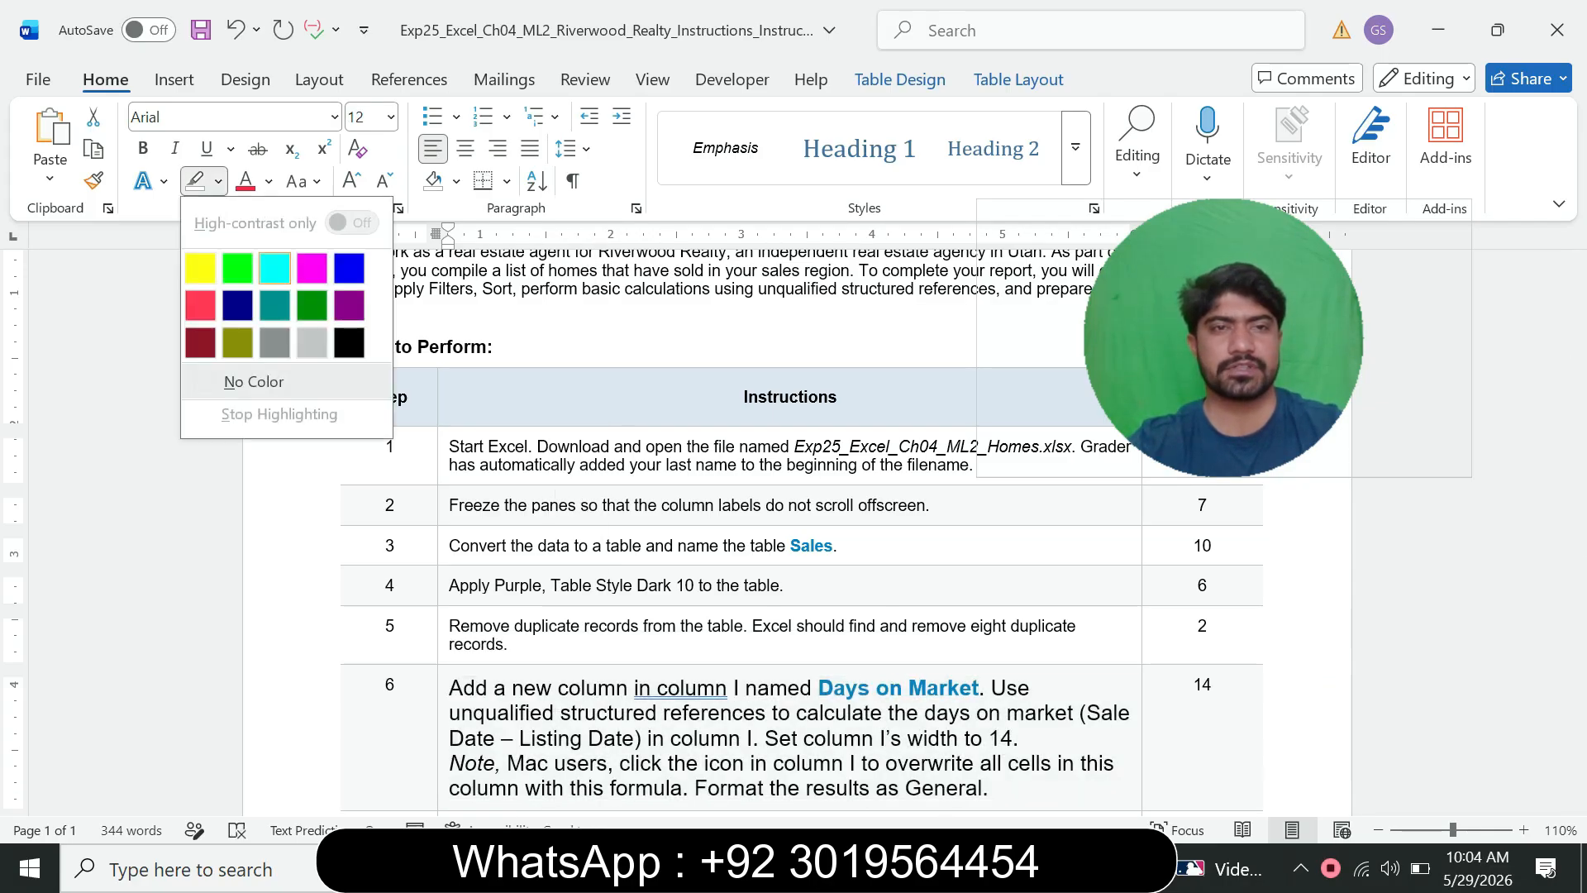
{"action": "left_click", "coordinate": [274, 267]}
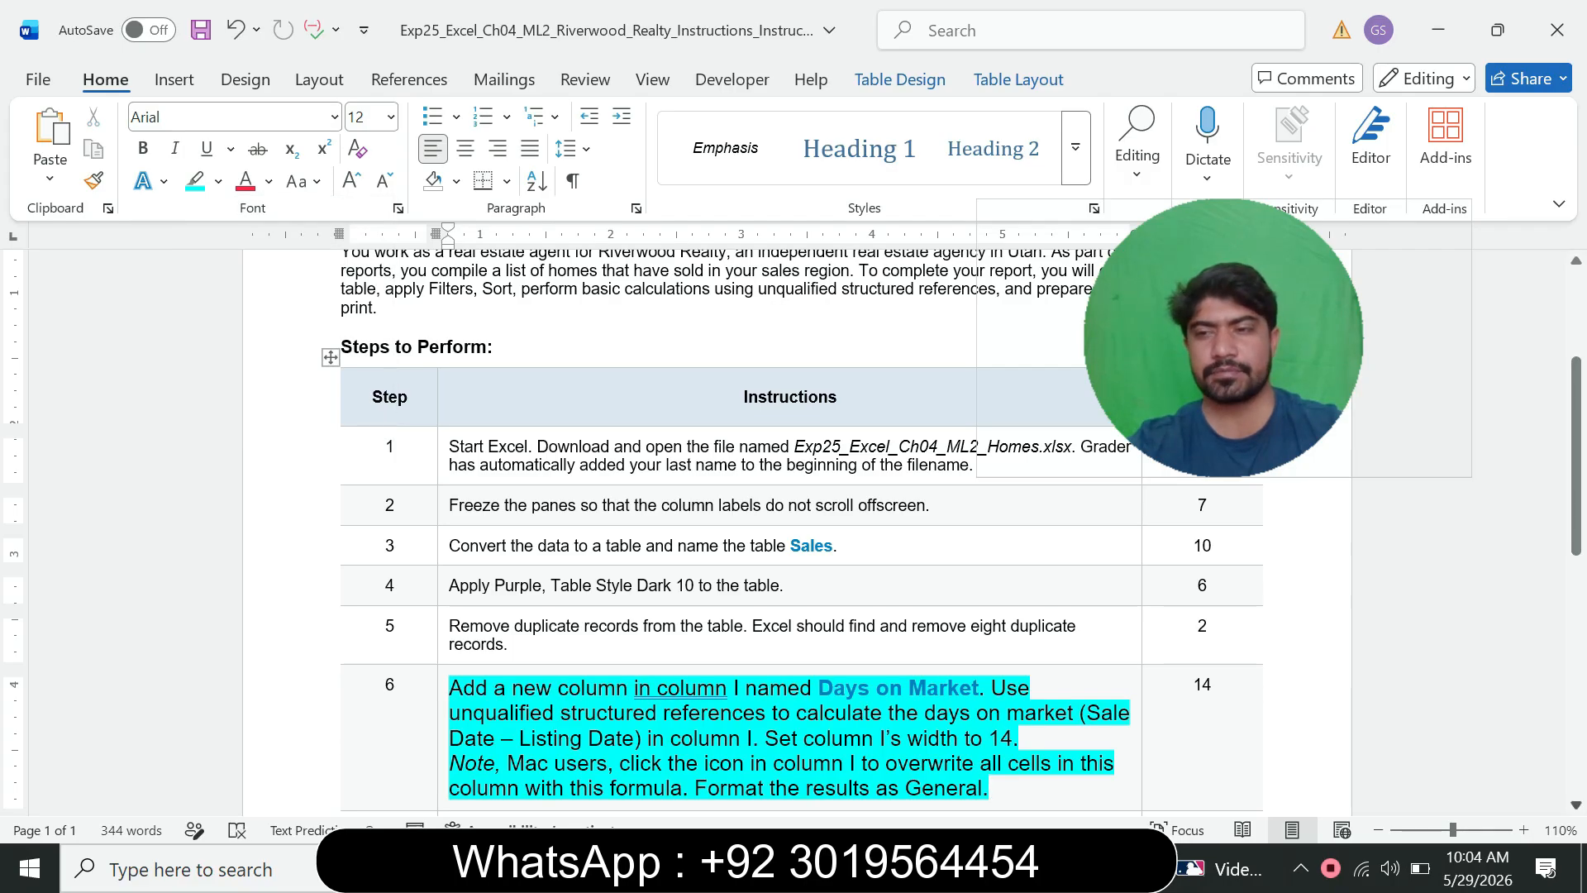
{"action": "scroll", "coordinate": [794, 529], "scroll_direction": "down", "scroll_amount": 3}
{"action": "scroll", "coordinate": [794, 529], "scroll_direction": "down", "scroll_amount": 1}
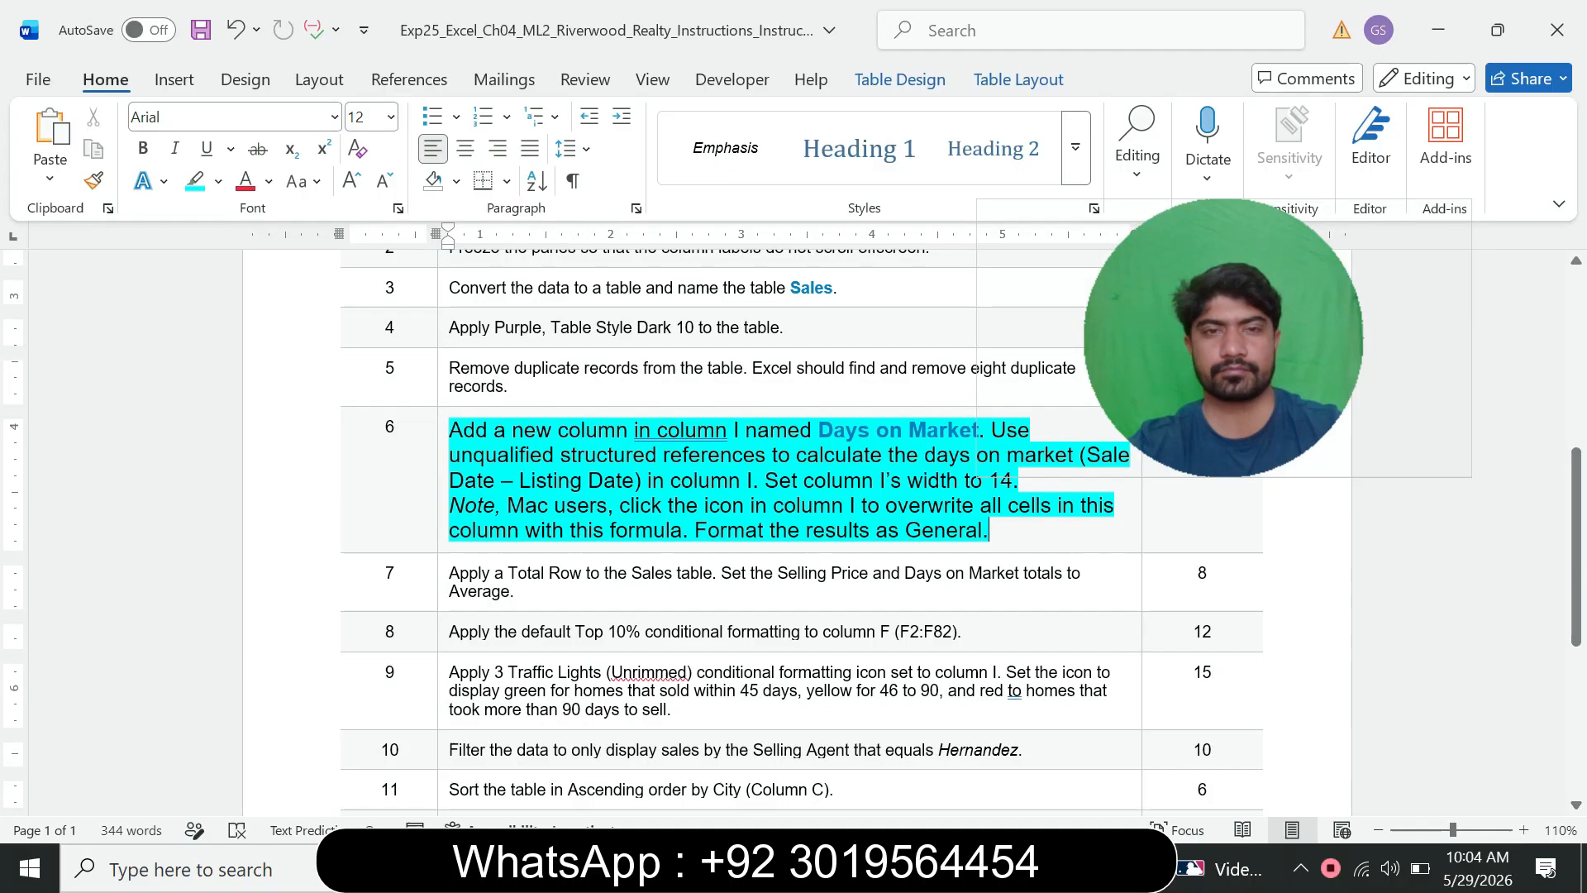
{"action": "left_click_drag", "start_coordinate": [1223, 337], "coordinate": [1085, 238]}
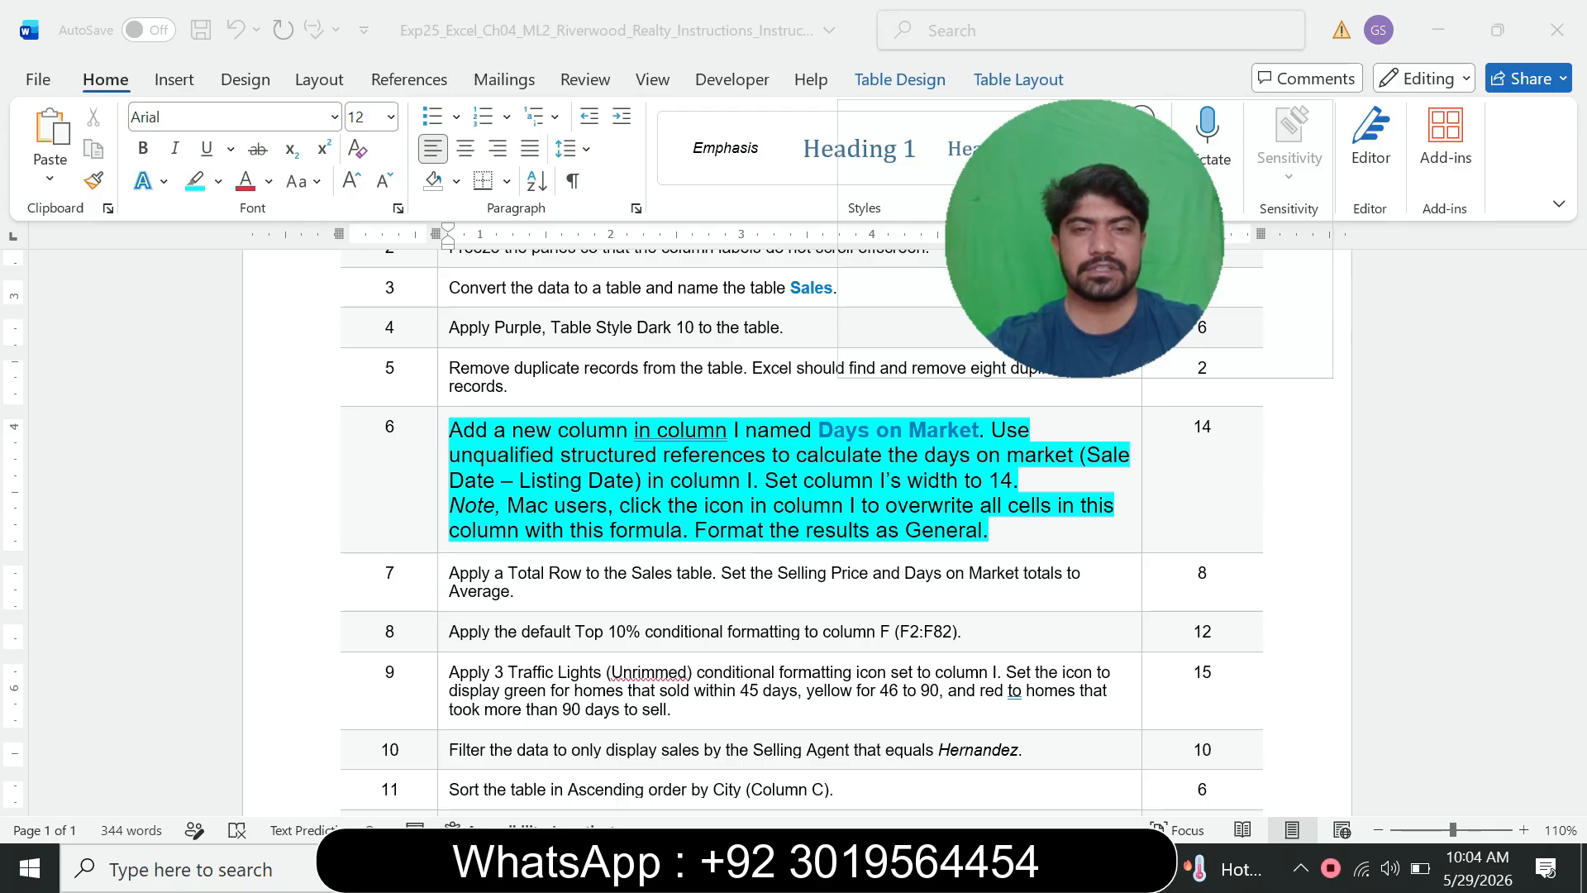
{"action": "left_click", "coordinate": [989, 530]}
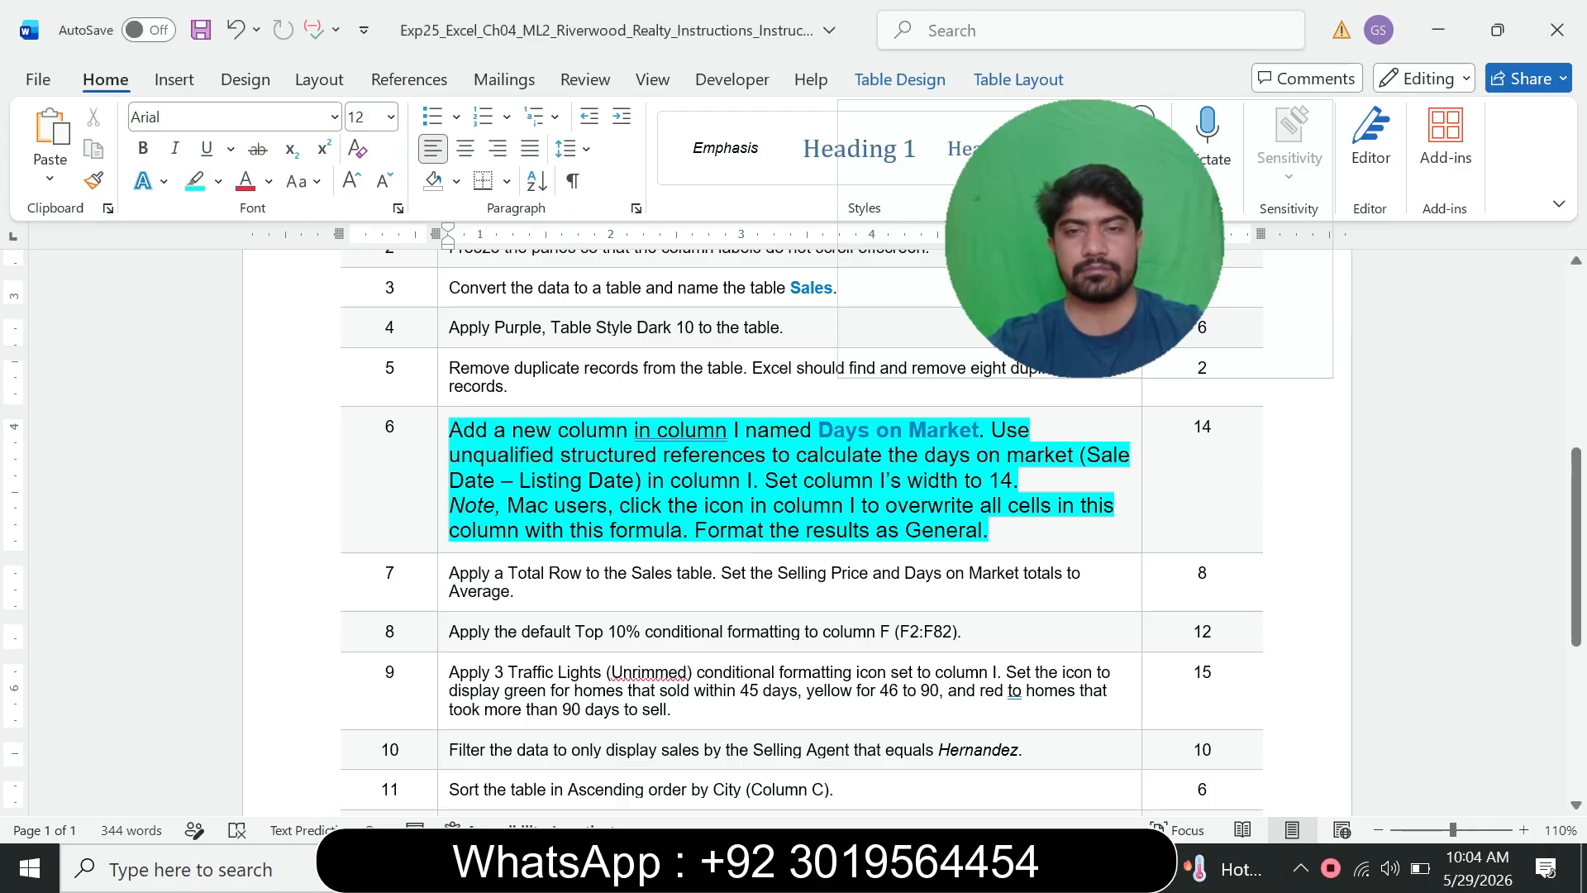
Take the column name from the step 6 instruction and enter Days on Market as the header in cell I1 of the Excel workbook
{"action": "left_click_drag", "start_coordinate": [818, 430], "coordinate": [979, 430]}
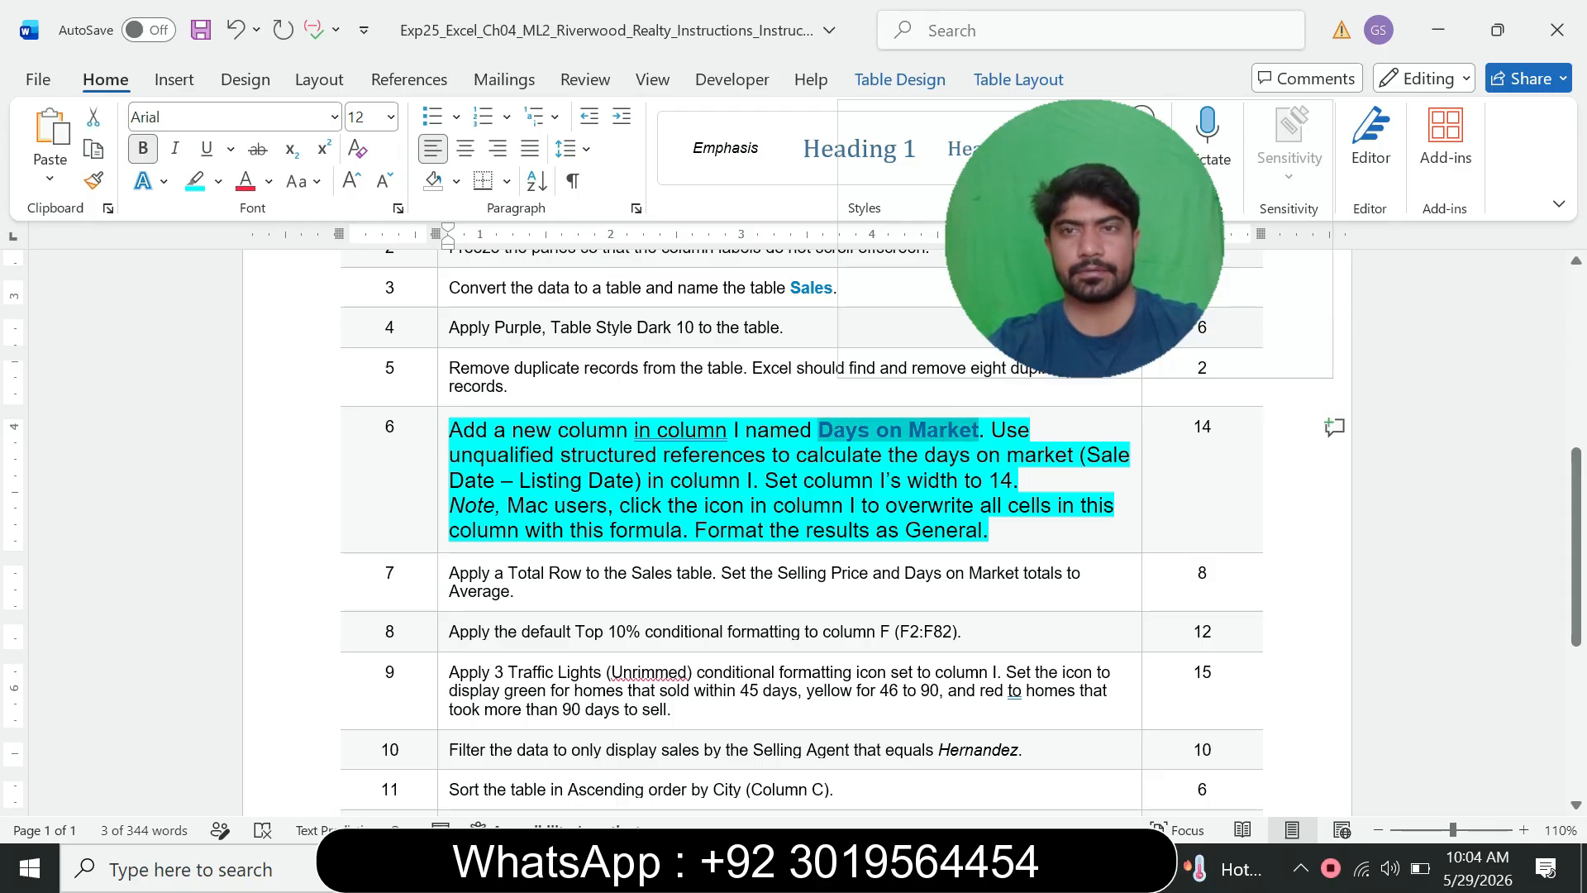
{"action": "key", "text": "alt+Tab"}
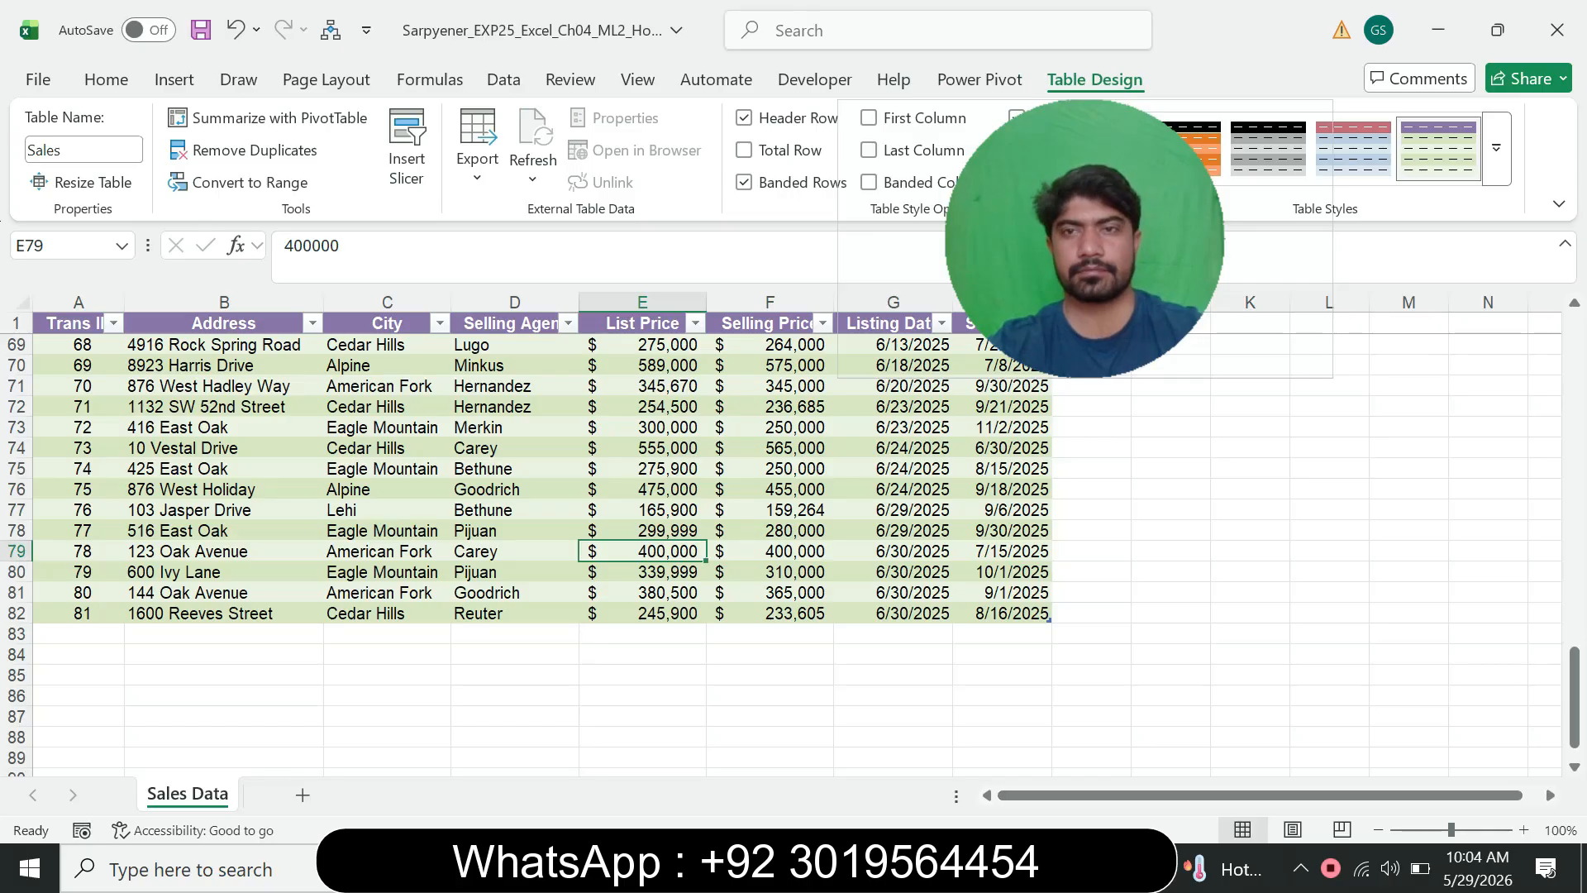
{"action": "scroll", "coordinate": [579, 545], "scroll_direction": "up", "scroll_amount": 20}
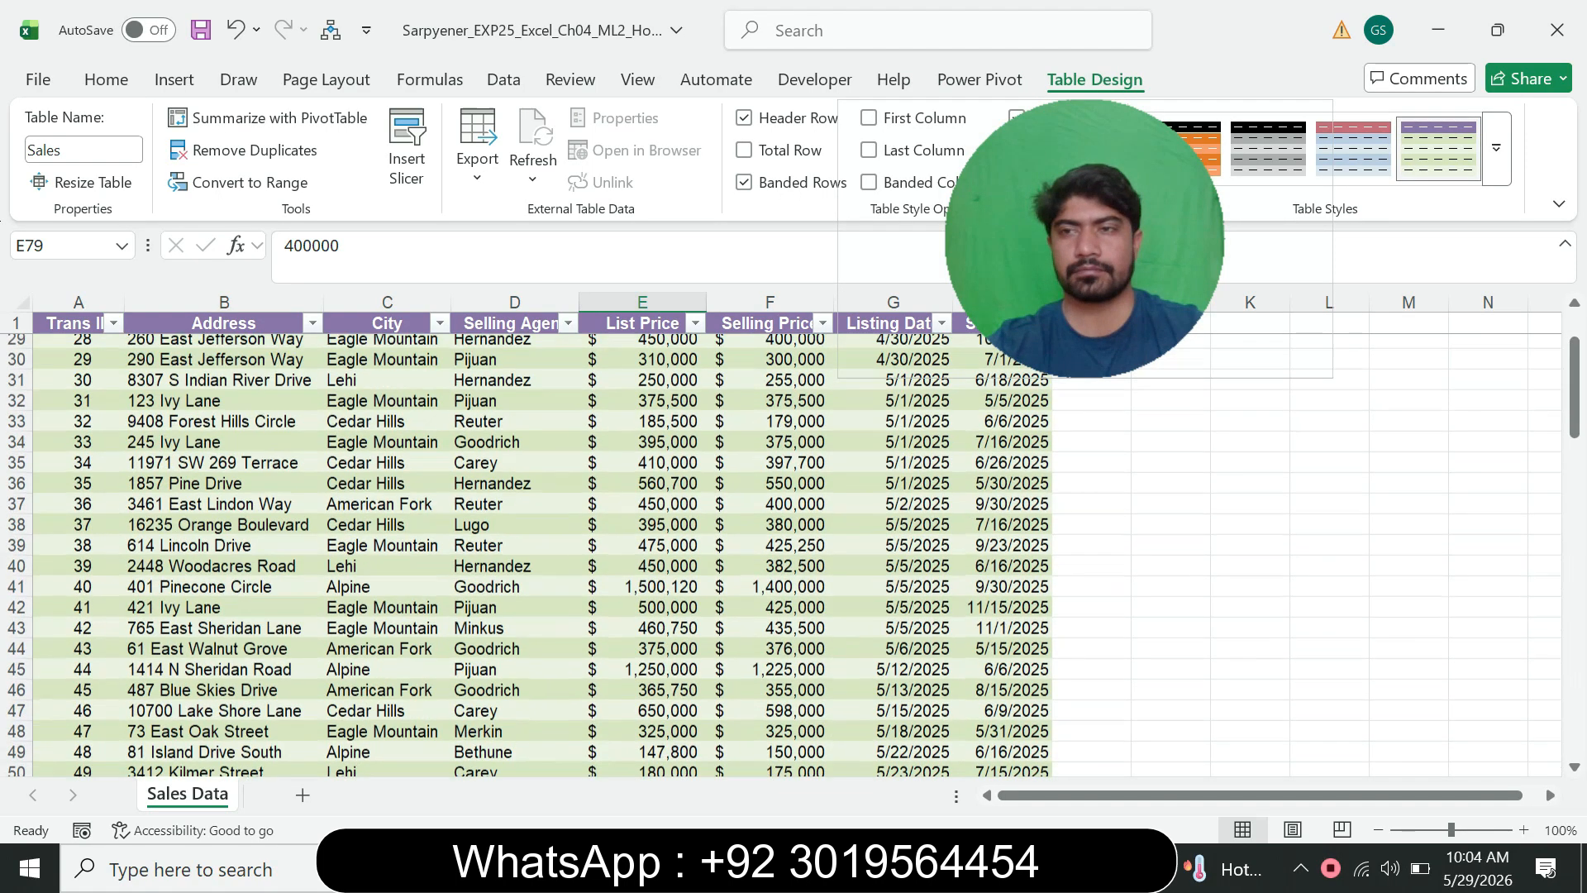
{"action": "left_click_drag", "start_coordinate": [1085, 248], "coordinate": [752, 313]}
{"action": "left_click", "coordinate": [1091, 323]}
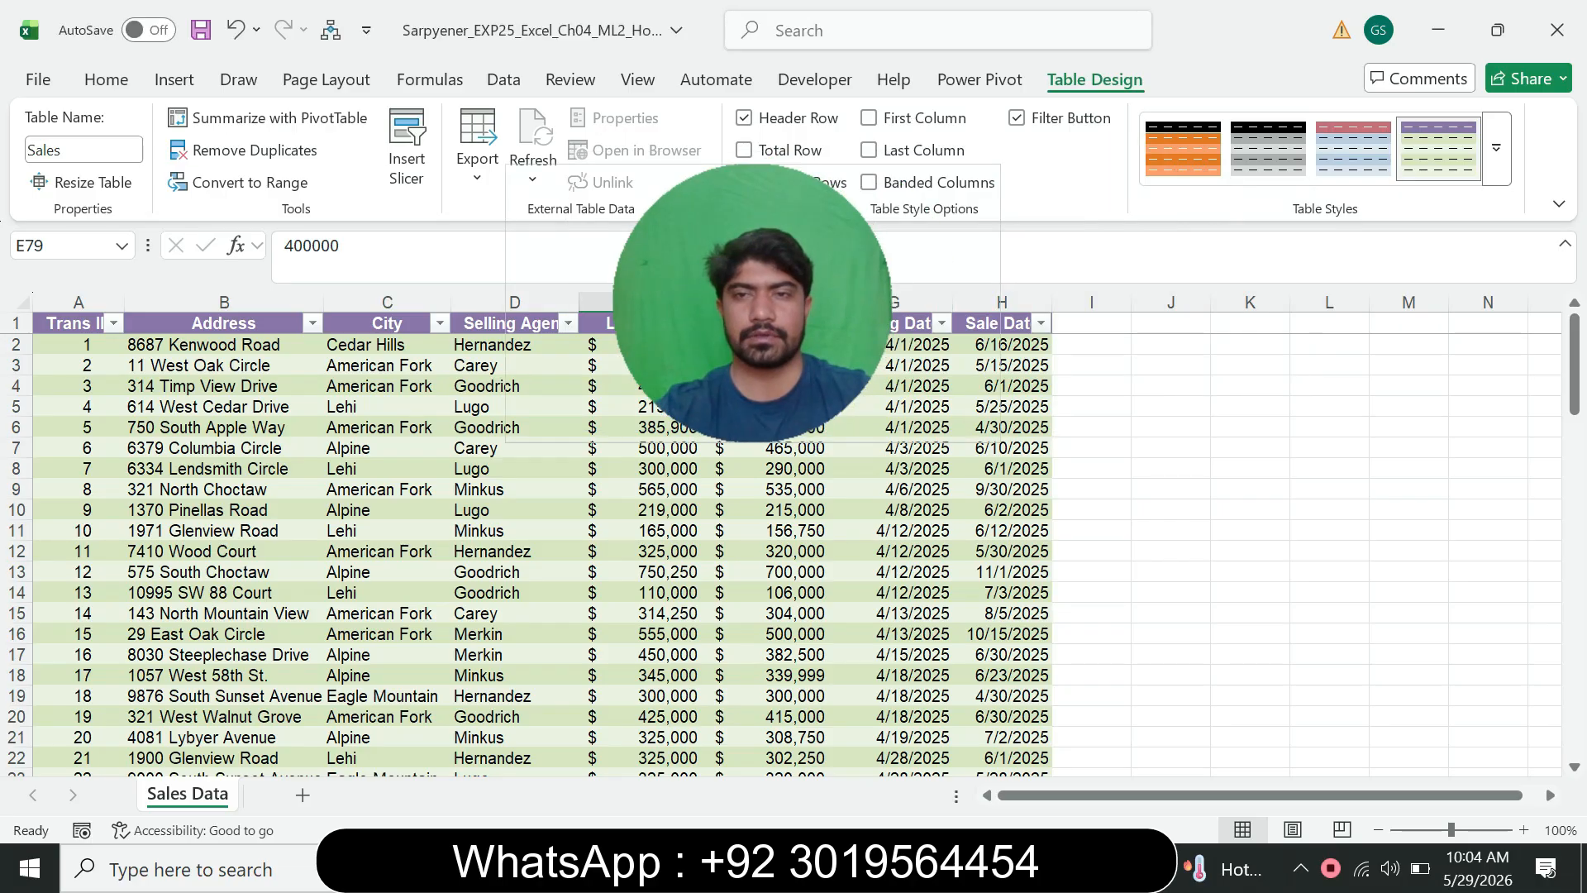
{"action": "left_click", "coordinate": [286, 245]}
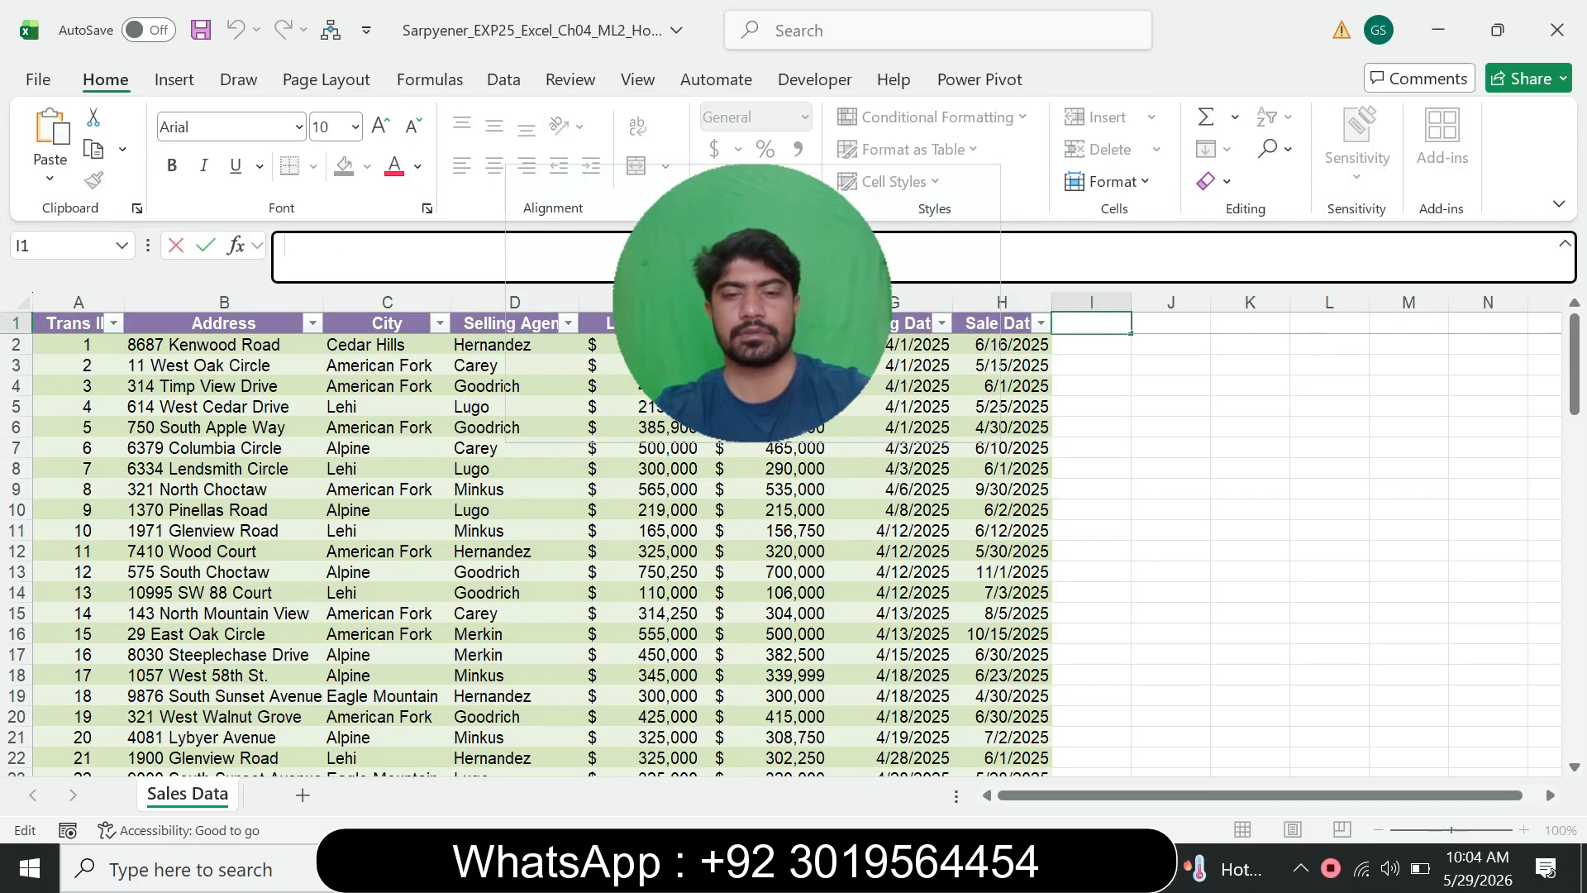
{"action": "type", "text": "Days on Market"}
{"action": "key", "text": "Return"}
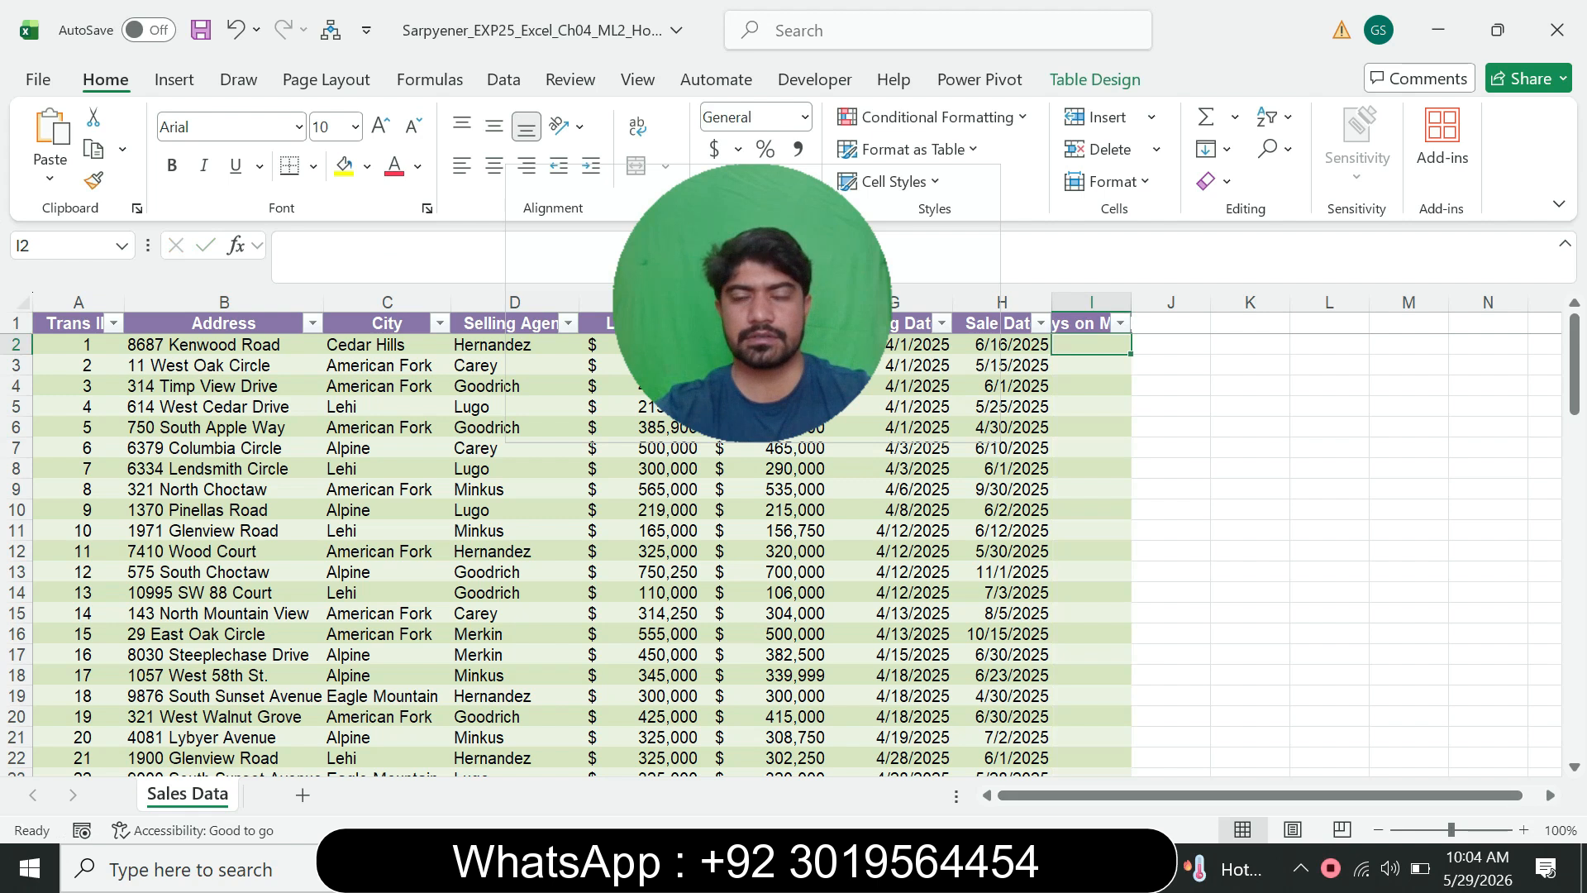
Calculate the days on market in cell I2 with the structured-reference formula =[@[Sale Date]]-[@[Listing Date]], checking the Word instructions for the operands
{"action": "key", "text": "alt+Tab"}
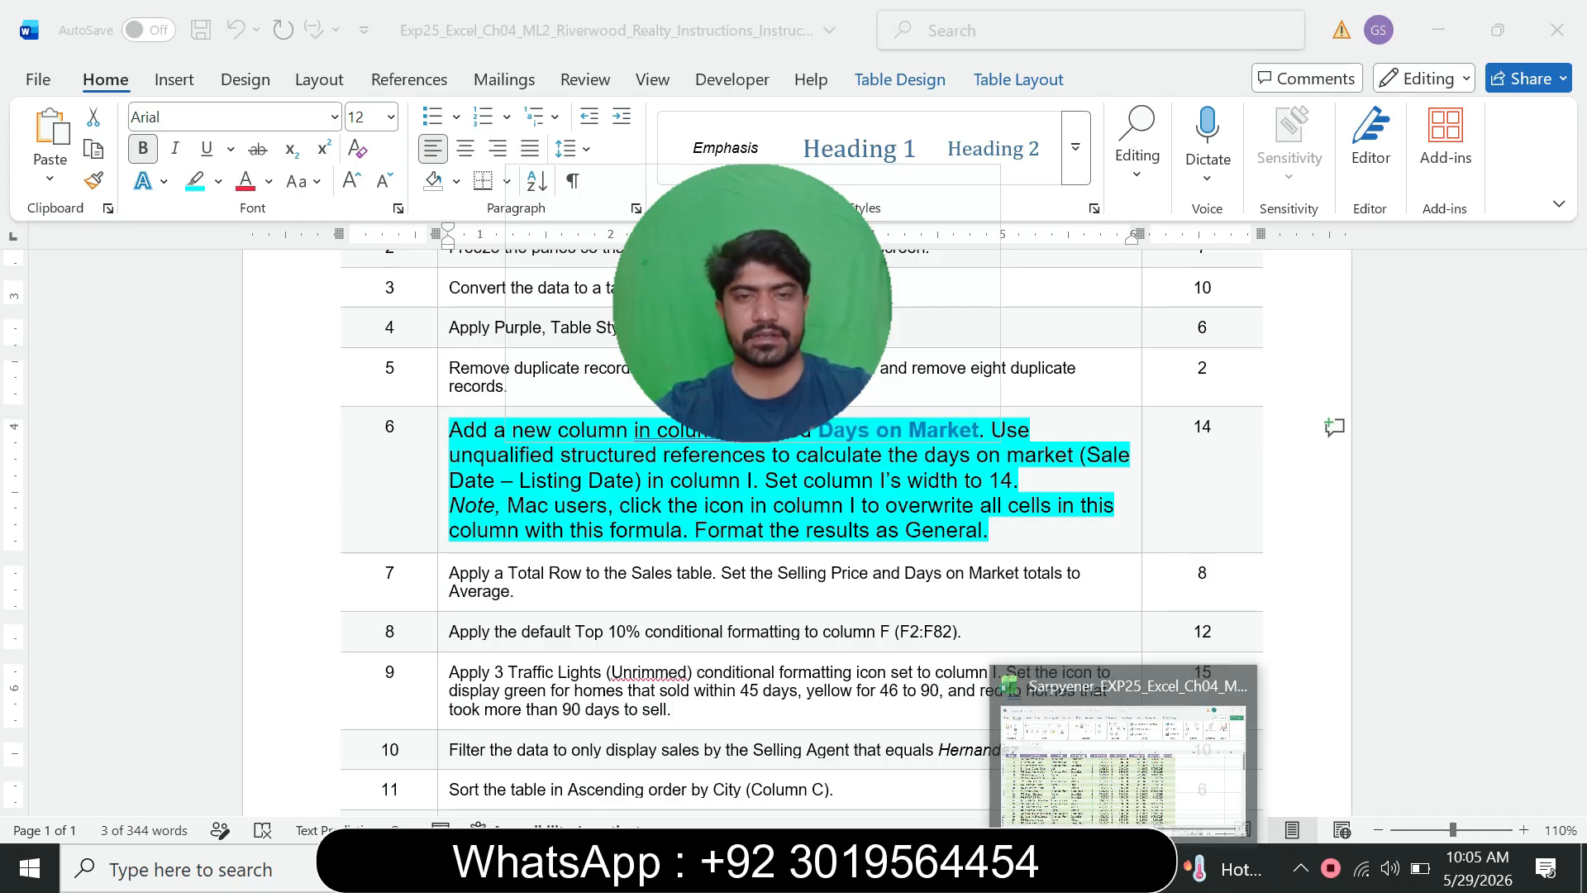
{"action": "key", "text": "alt+Tab"}
{"action": "type", "text": "="}
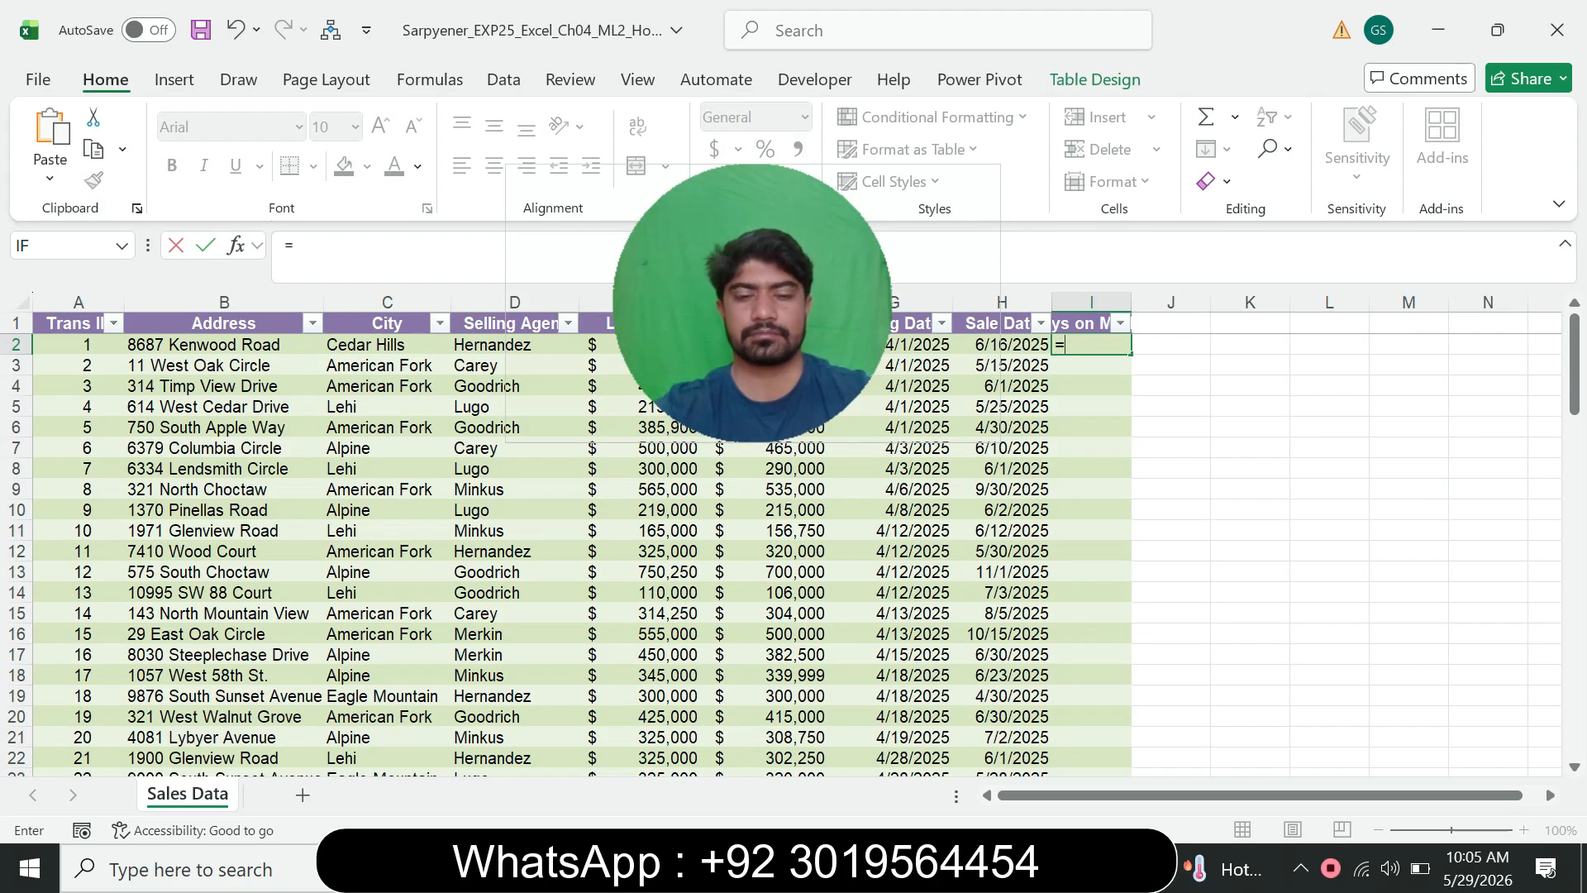
{"action": "left_click_drag", "start_coordinate": [752, 303], "coordinate": [1254, 154]}
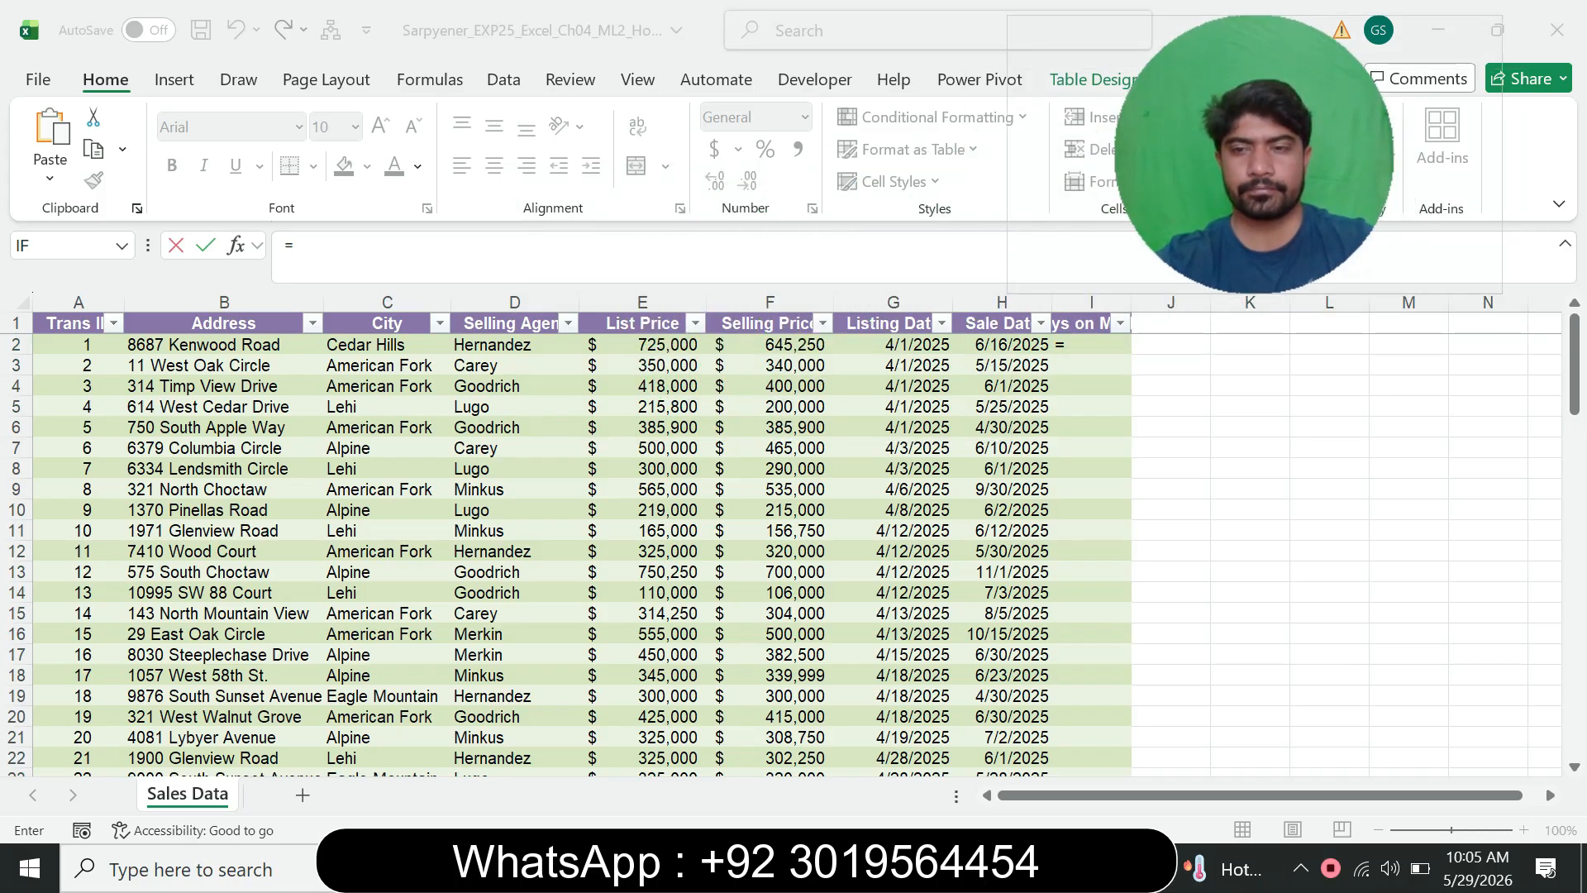
{"action": "key", "text": "alt+Tab"}
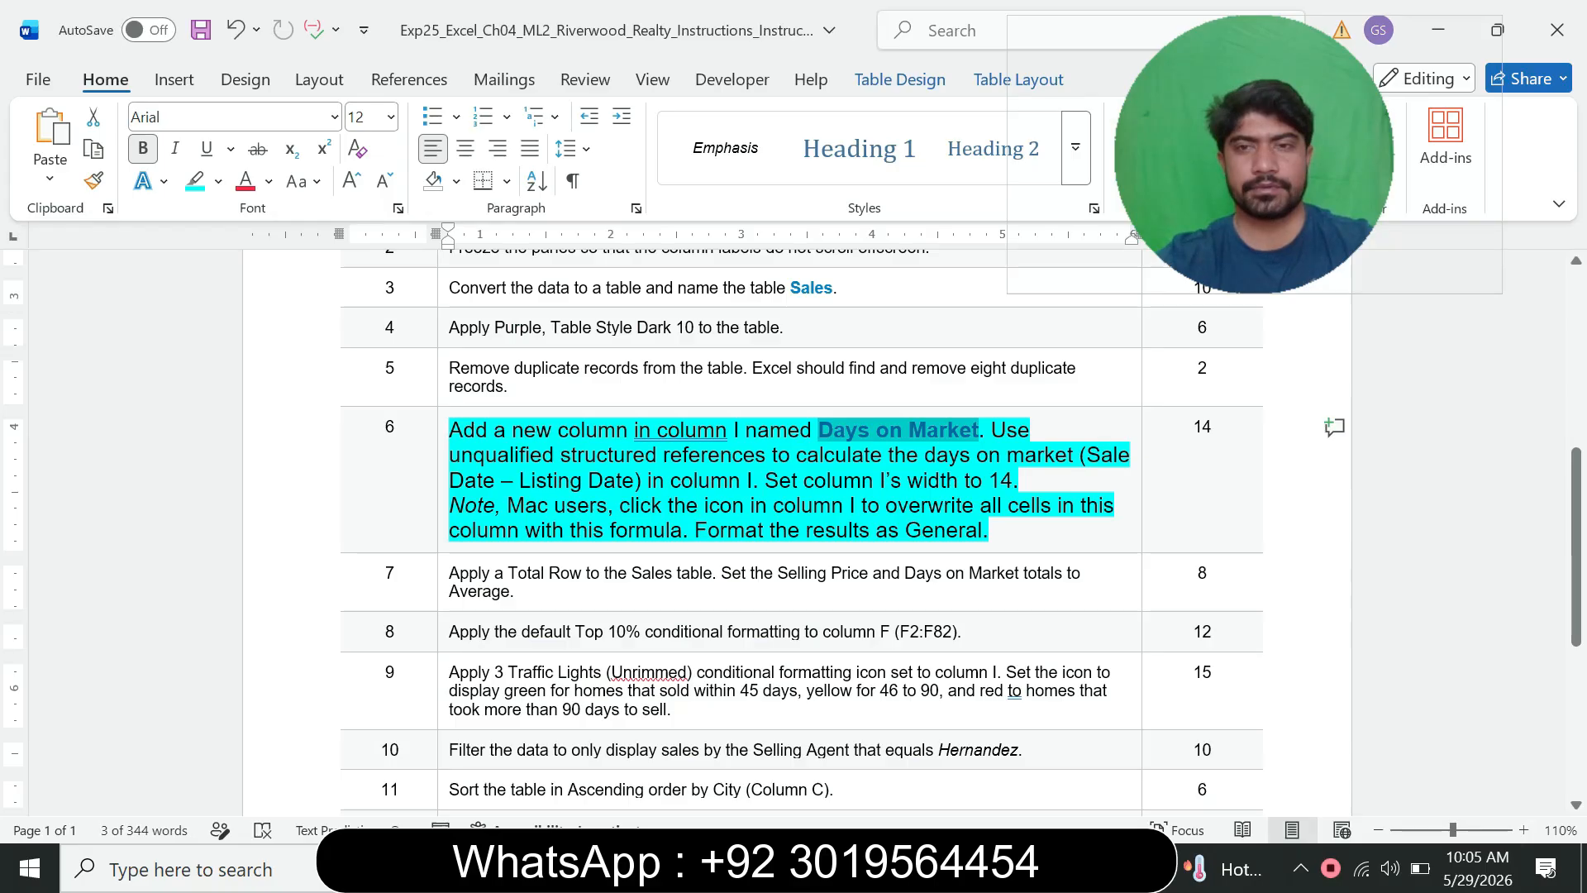
{"action": "key", "text": "alt+Tab"}
{"action": "type", "text": "="}
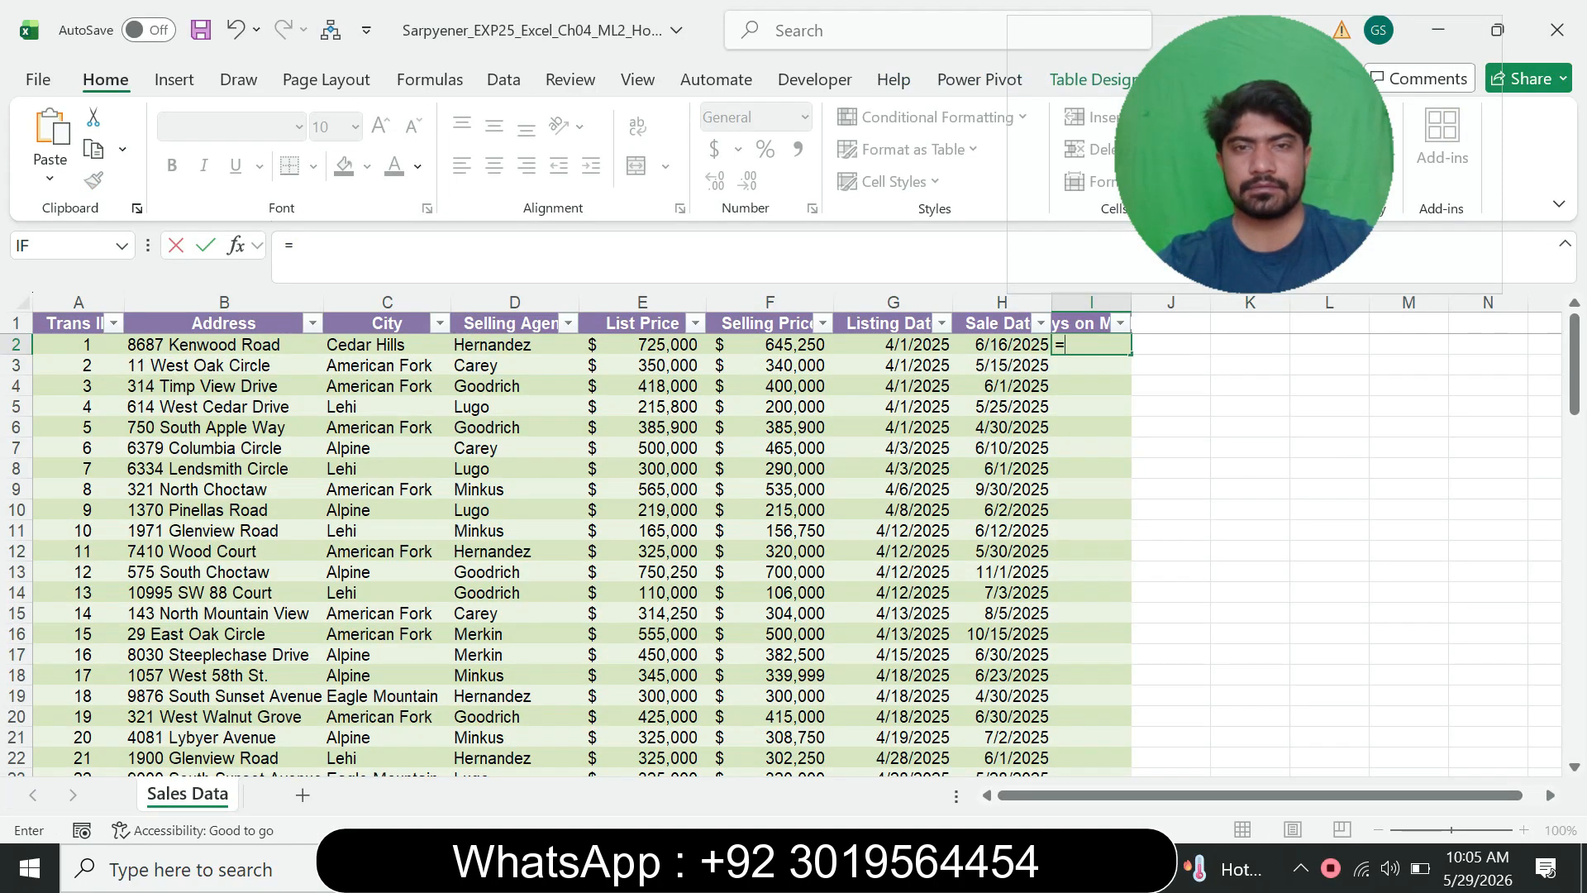
{"action": "key", "text": "Left"}
{"action": "type", "text": "-"}
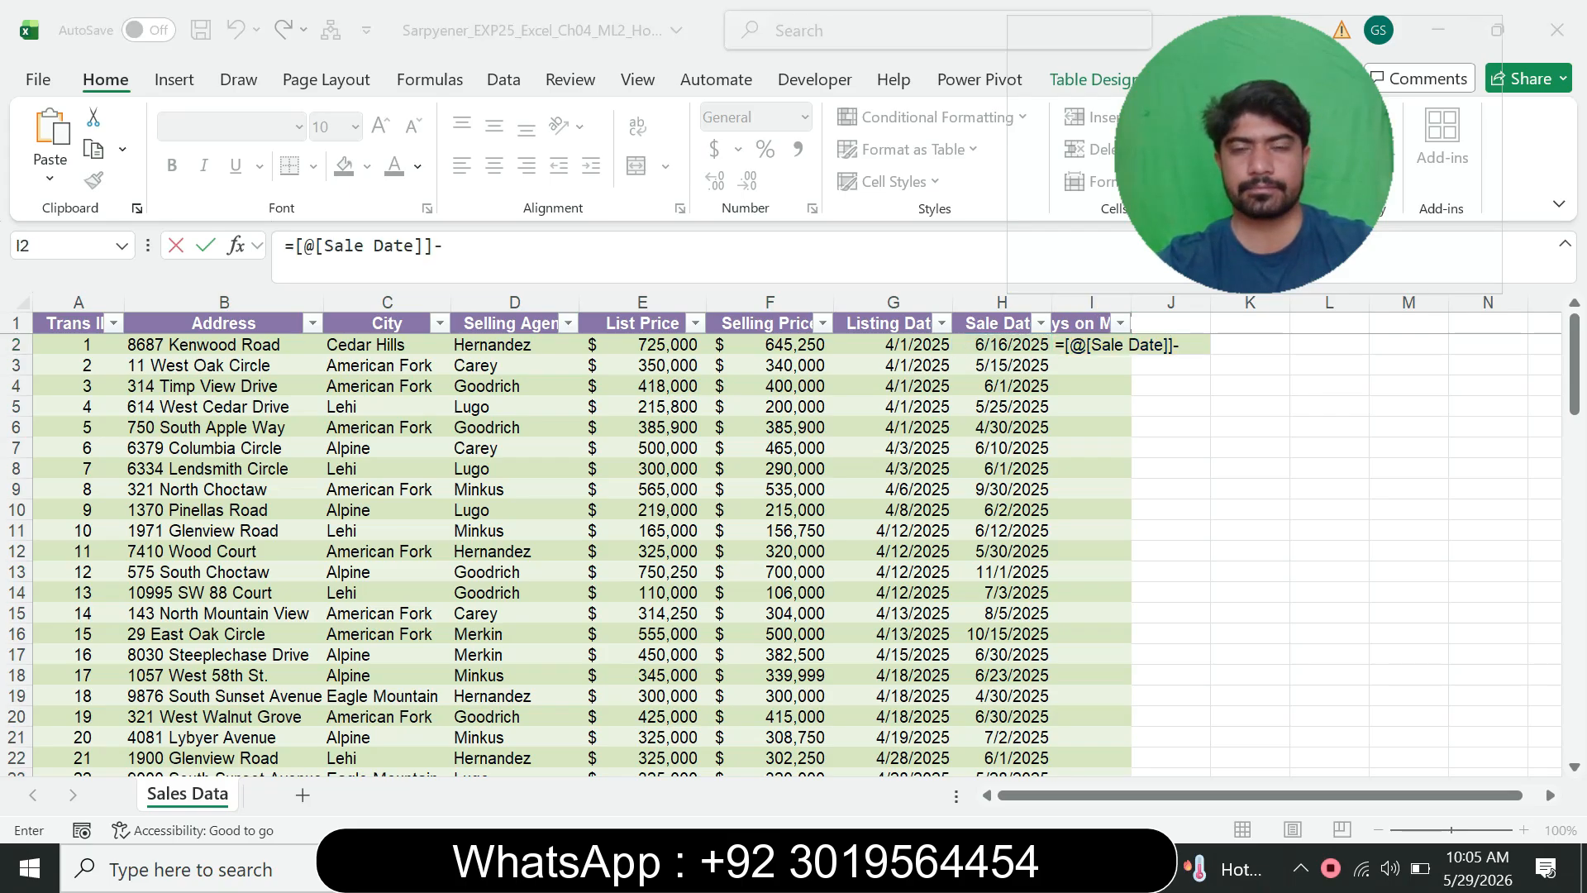
{"action": "key", "text": "alt+Tab"}
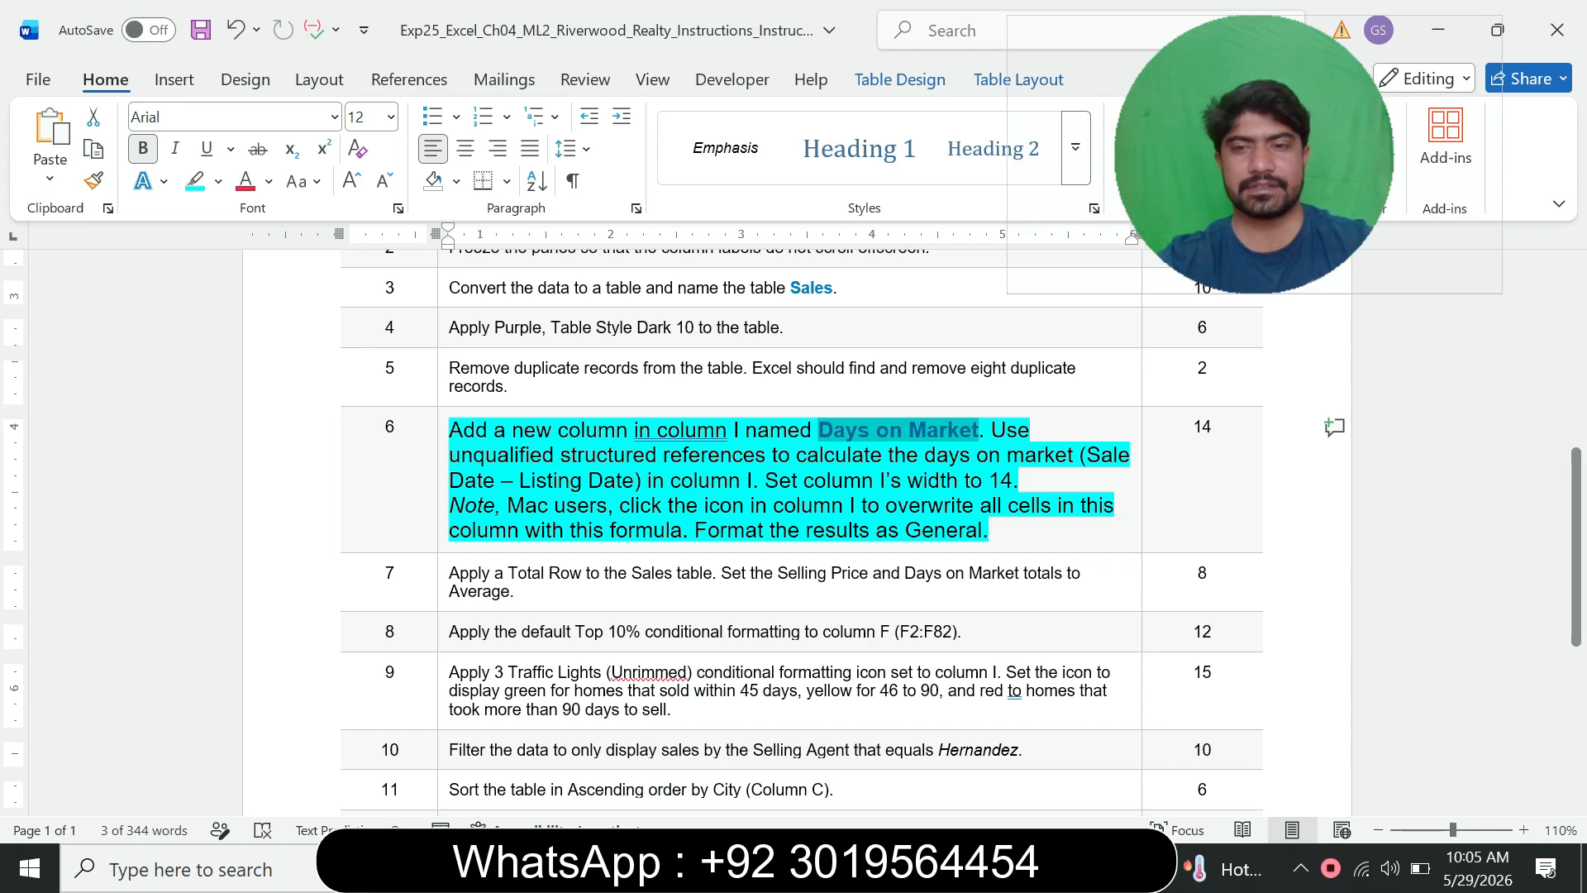
{"action": "key", "text": "alt+Tab"}
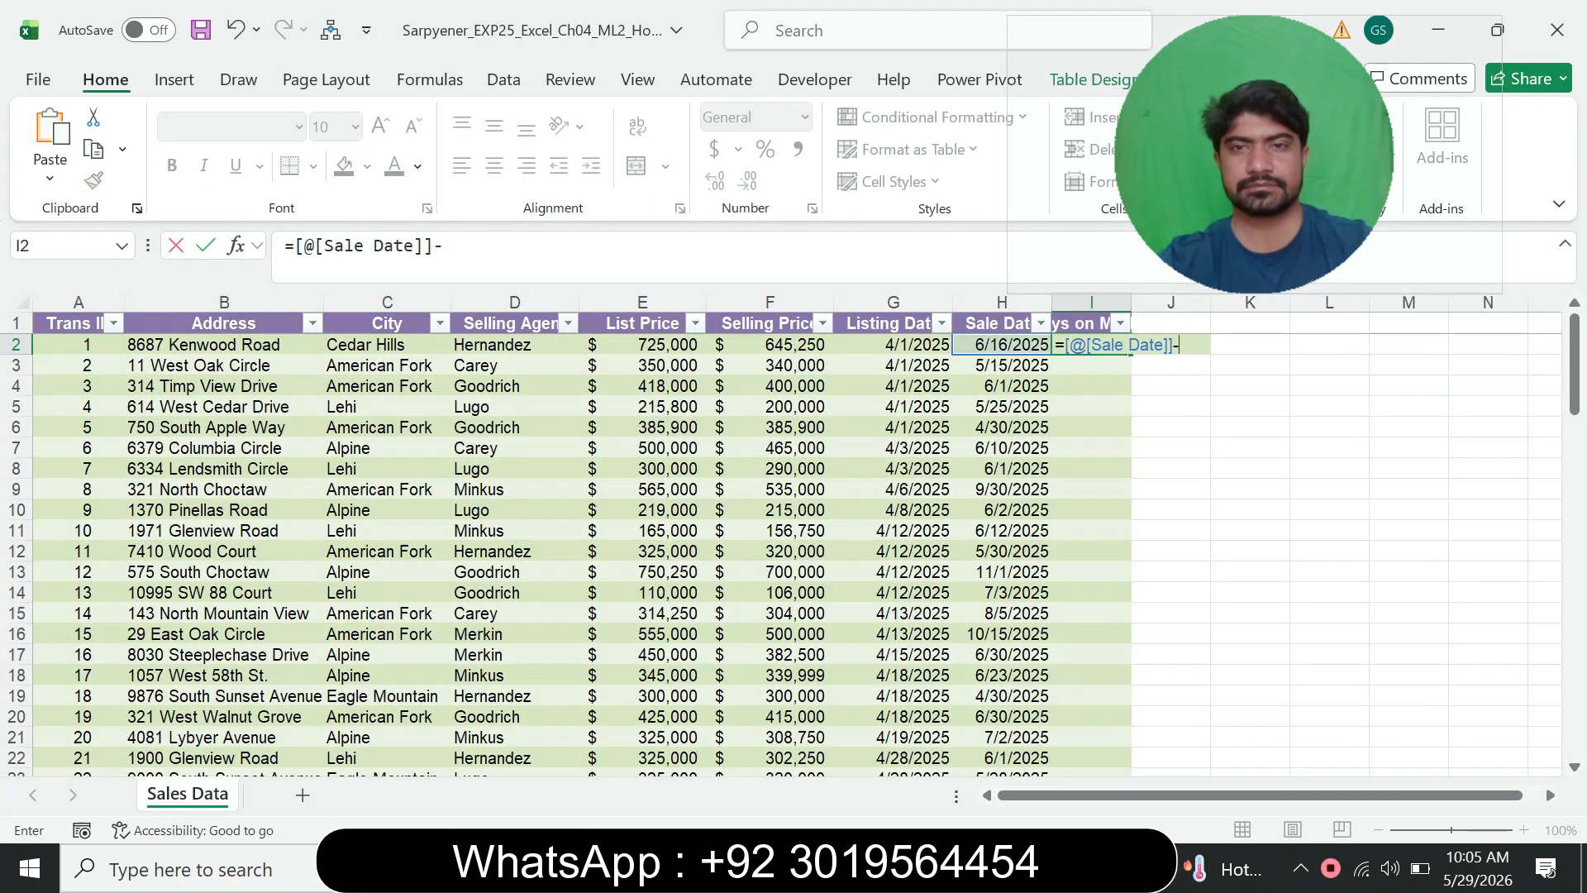
{"action": "left_click", "coordinate": [893, 345]}
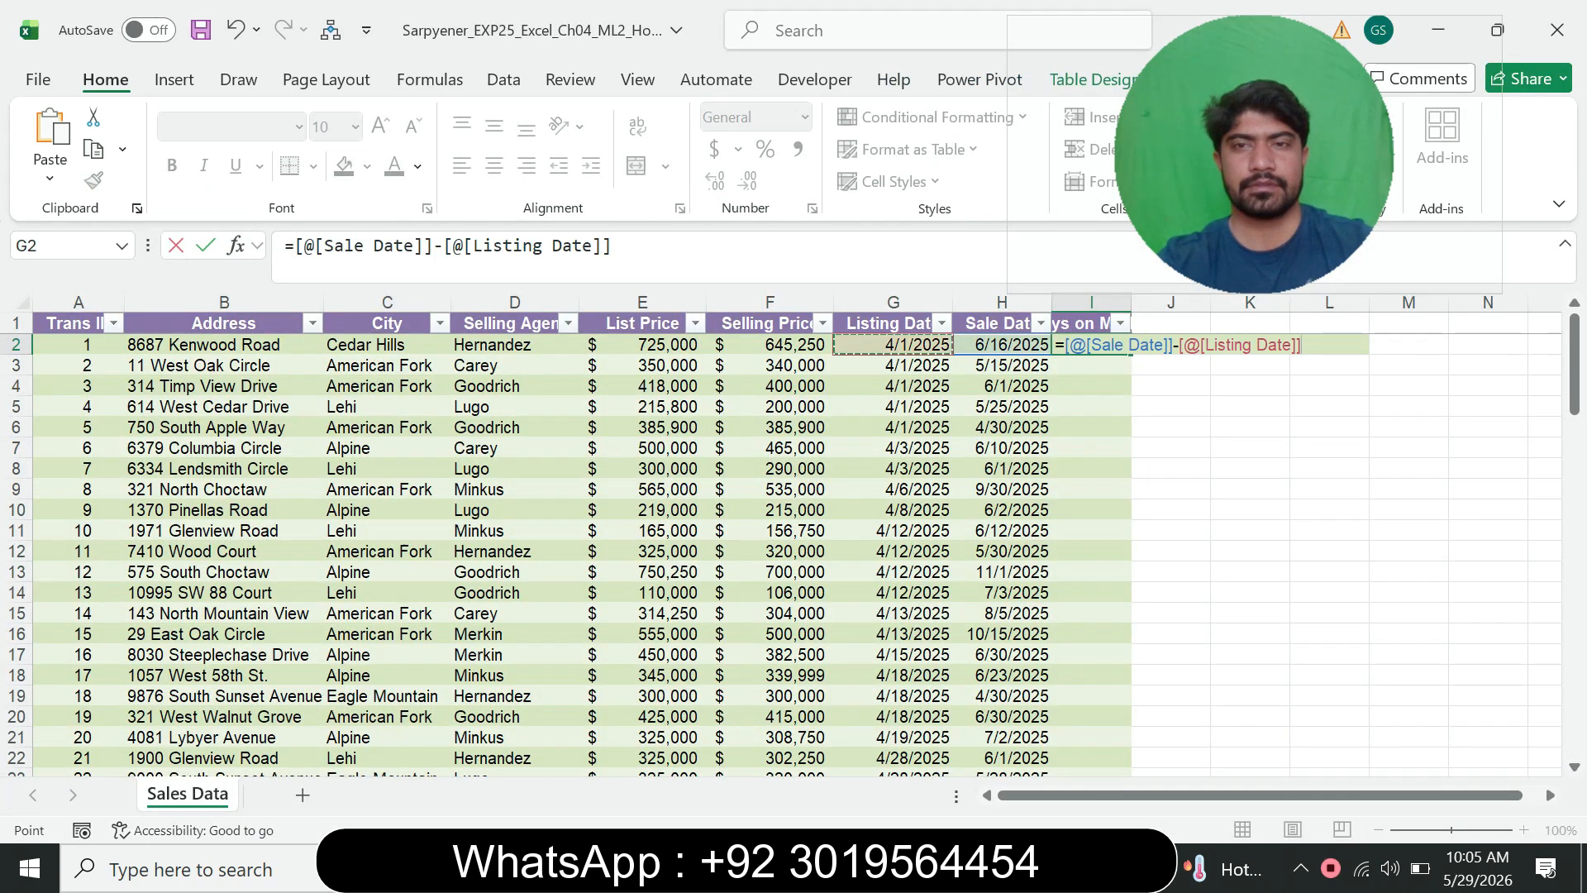
{"action": "key", "text": "Return"}
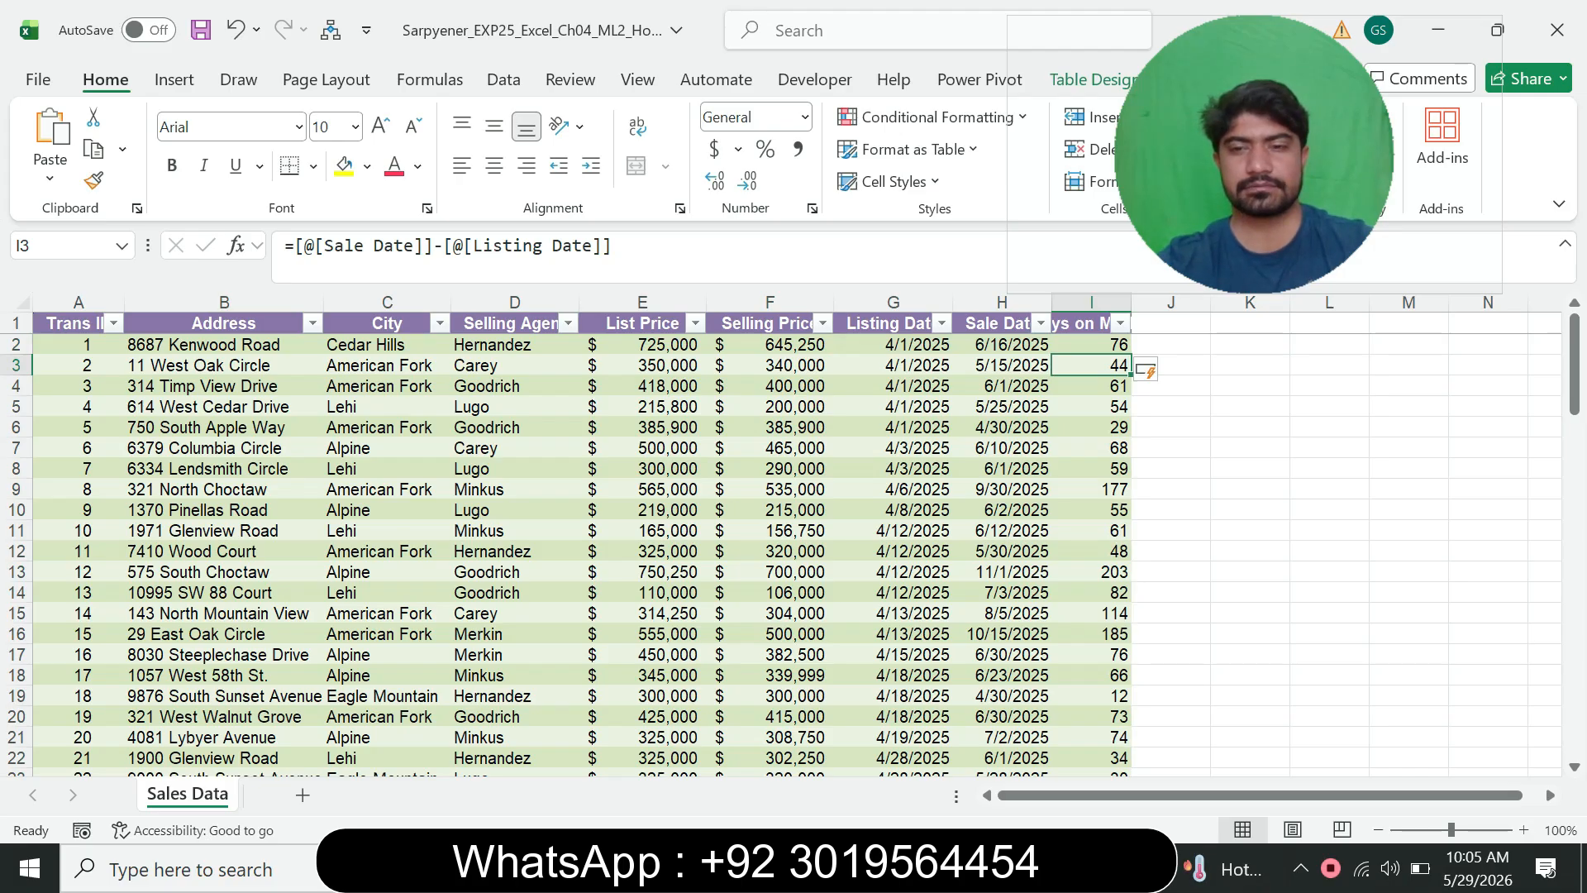
Check the width required in the Word instructions and set the width of column I in the Excel workbook to 14
{"action": "key", "text": "alt+Tab"}
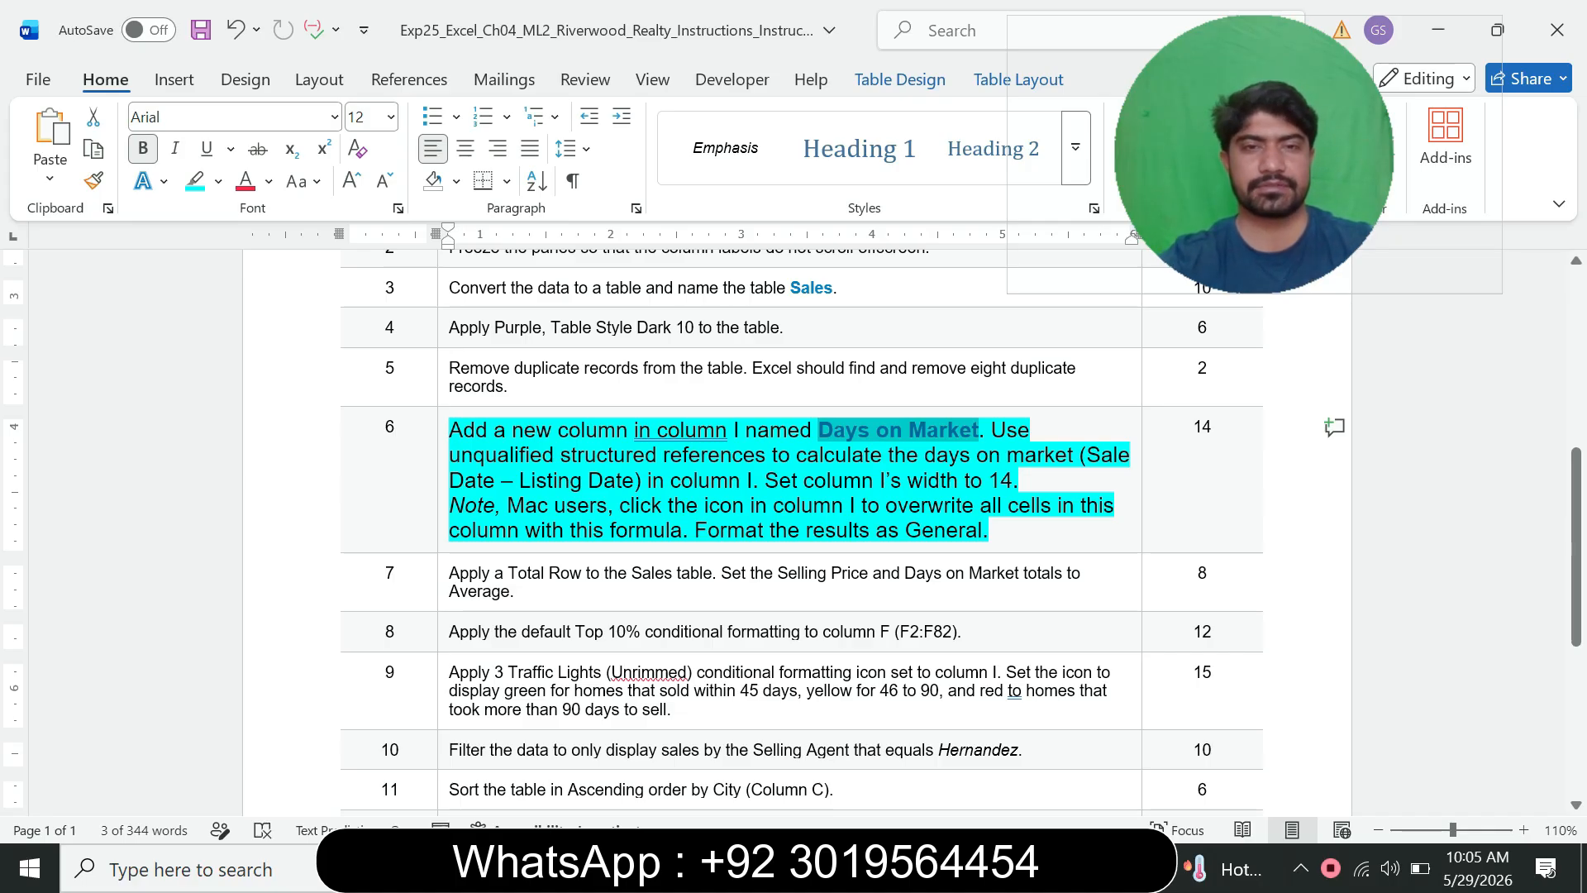
{"action": "key", "text": "alt+Tab"}
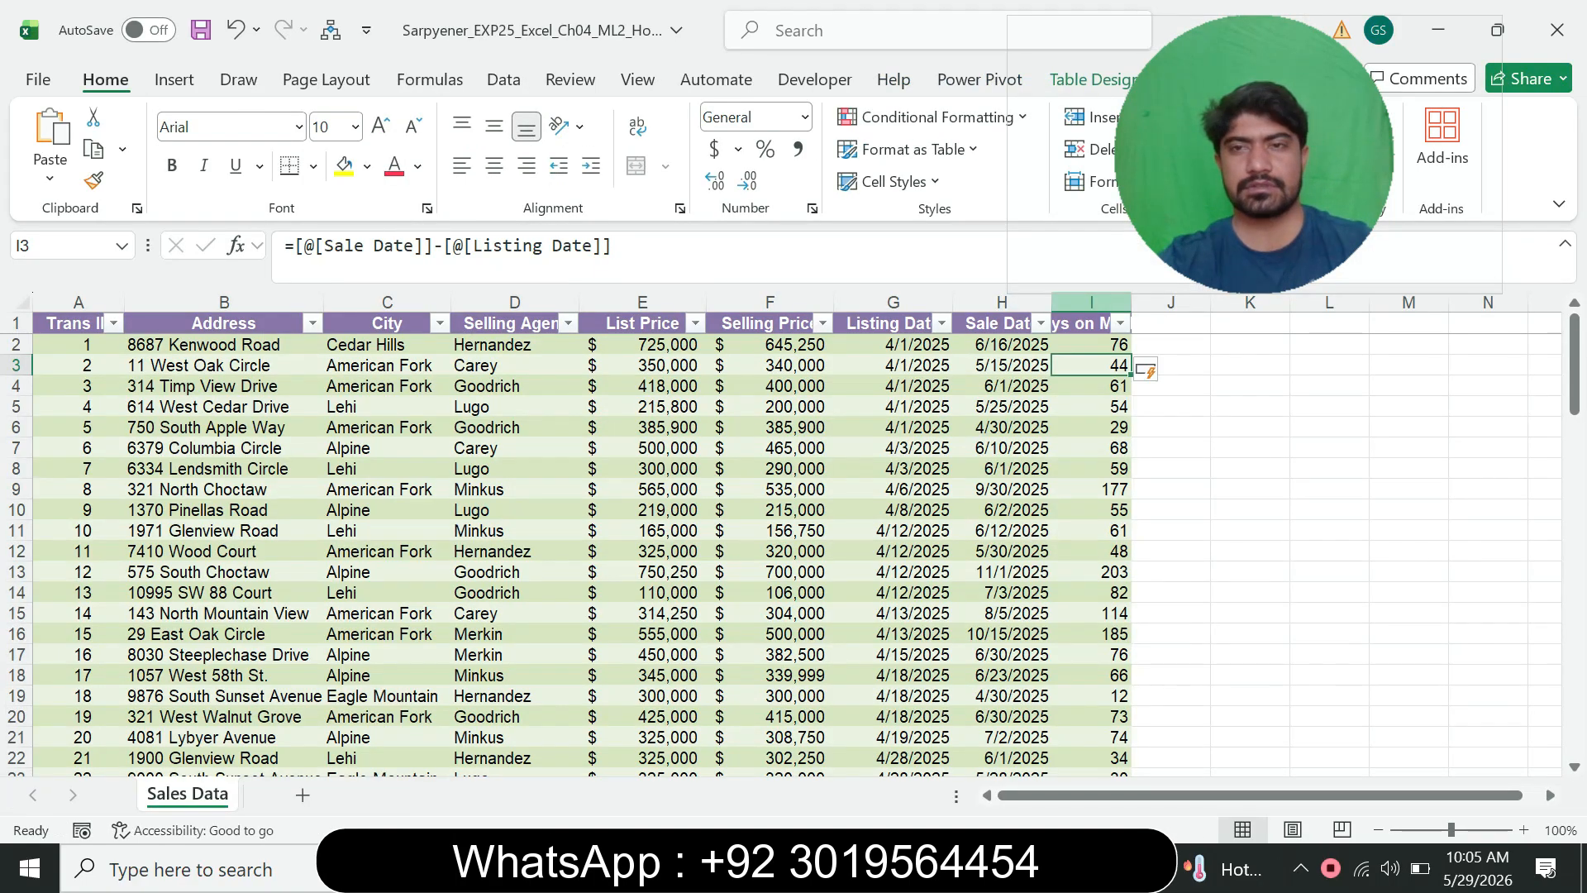
{"action": "left_click", "coordinate": [1092, 302]}
{"action": "right_click", "coordinate": [1090, 304]}
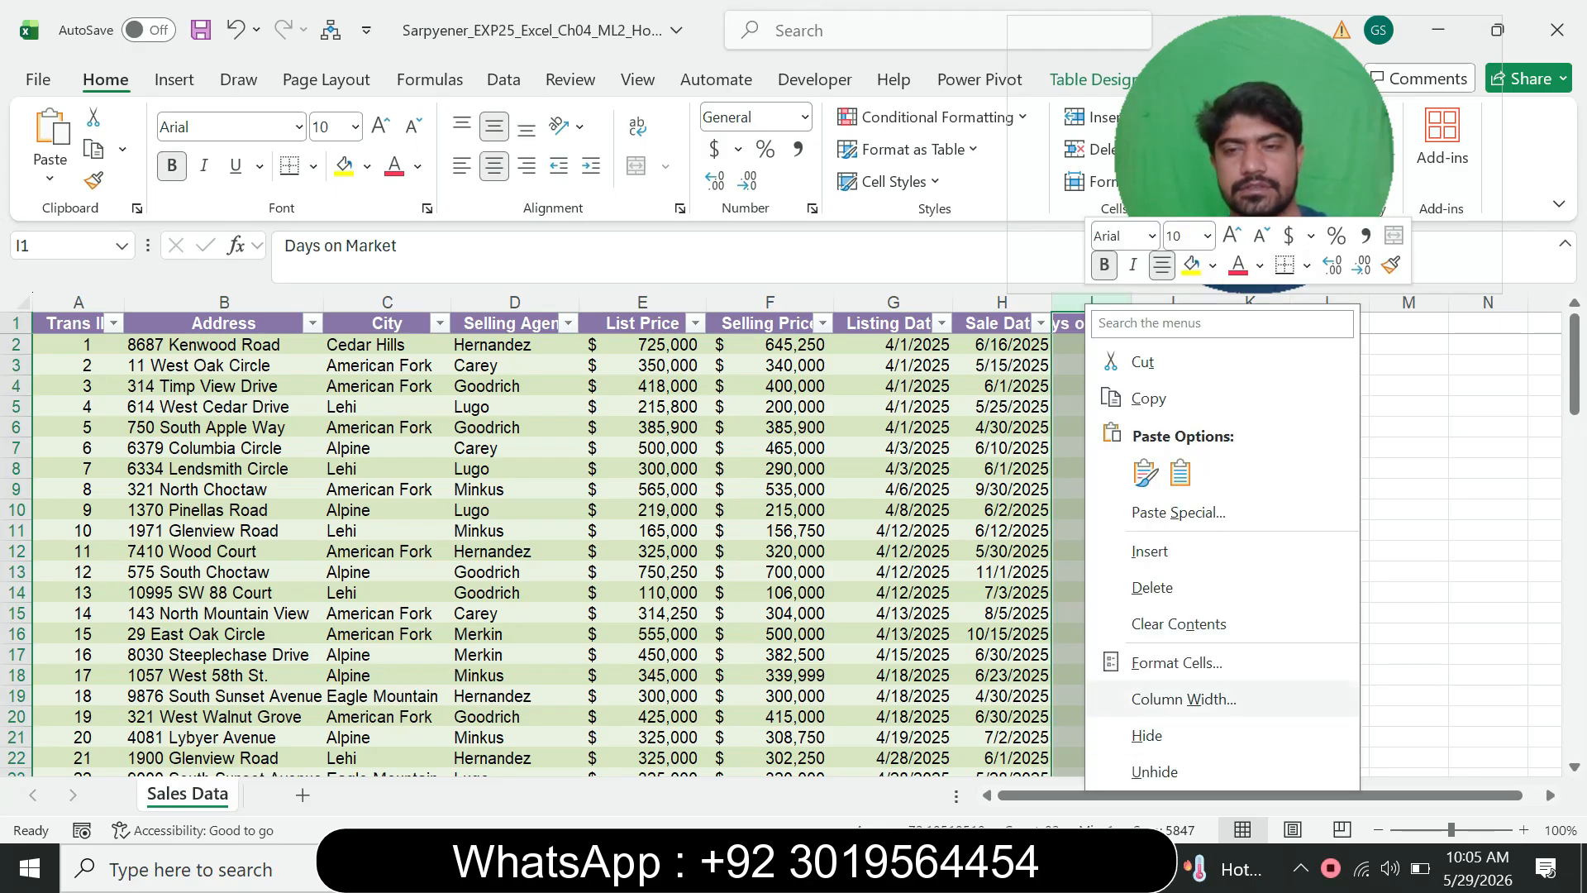
{"action": "left_click", "coordinate": [1184, 699]}
{"action": "type", "text": "14"}
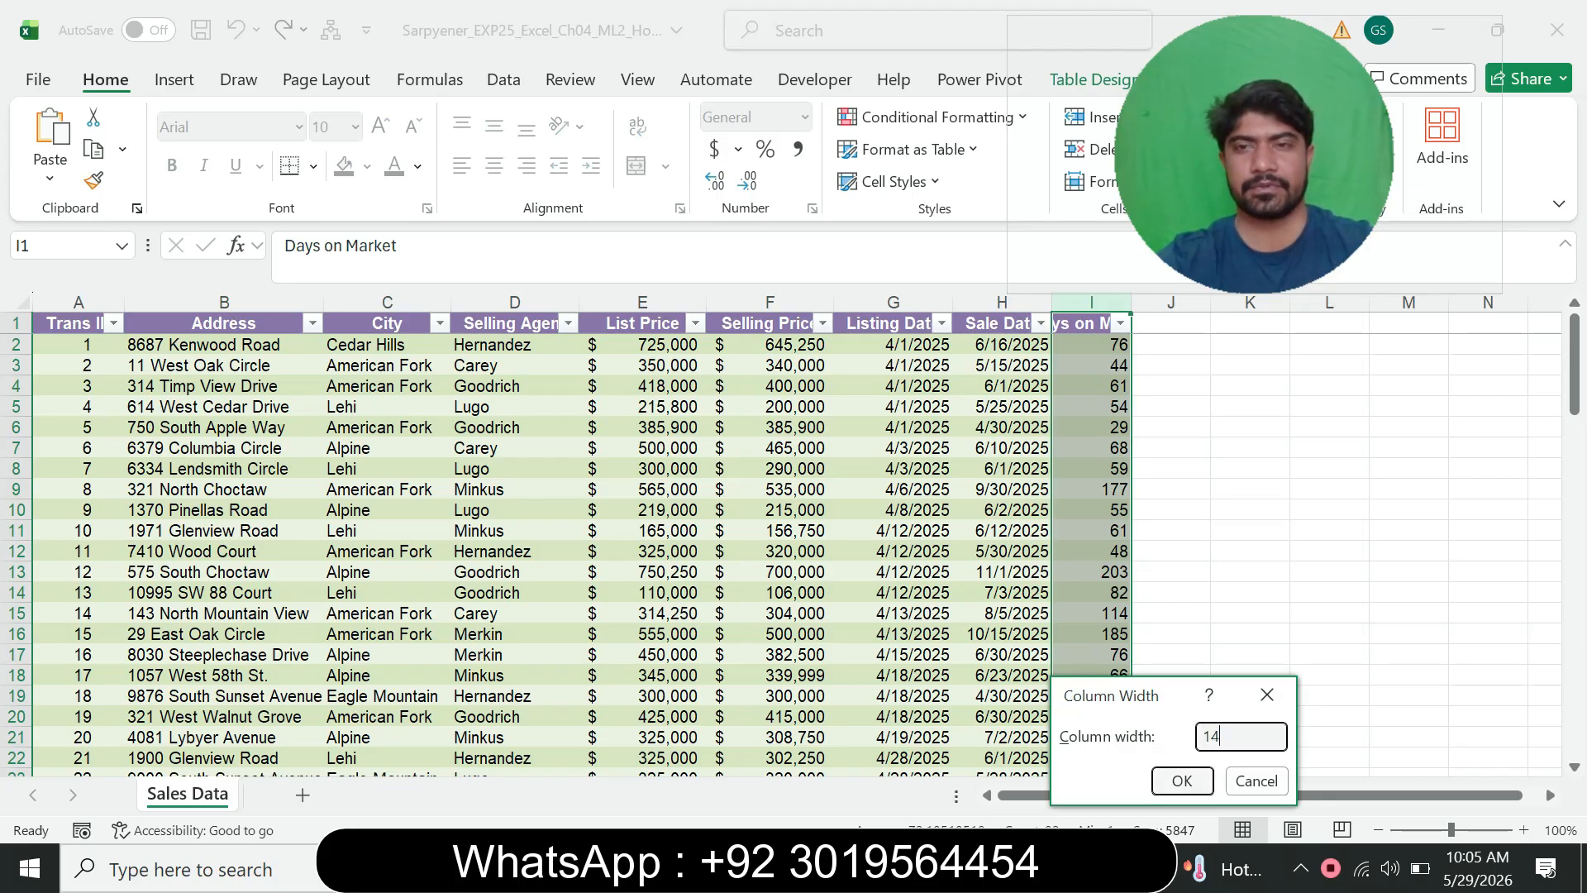
{"action": "key", "text": "Return"}
Switch to the Word instructions and reset the step 6 instruction to 9 pt with no highlight color
{"action": "key", "text": "alt+Tab"}
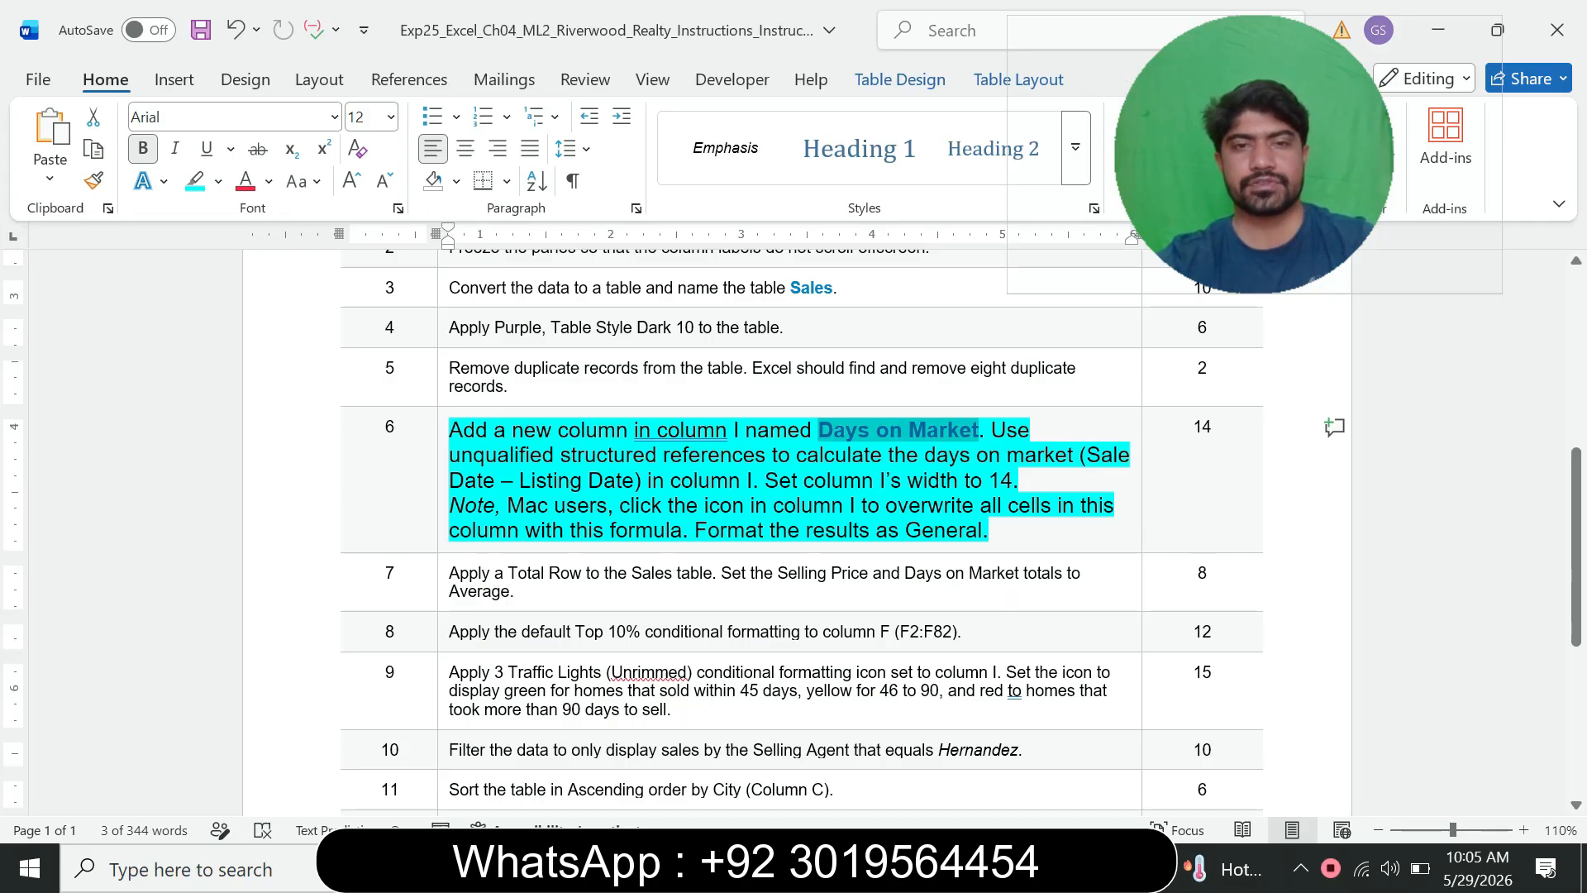
{"action": "left_click", "coordinate": [444, 480]}
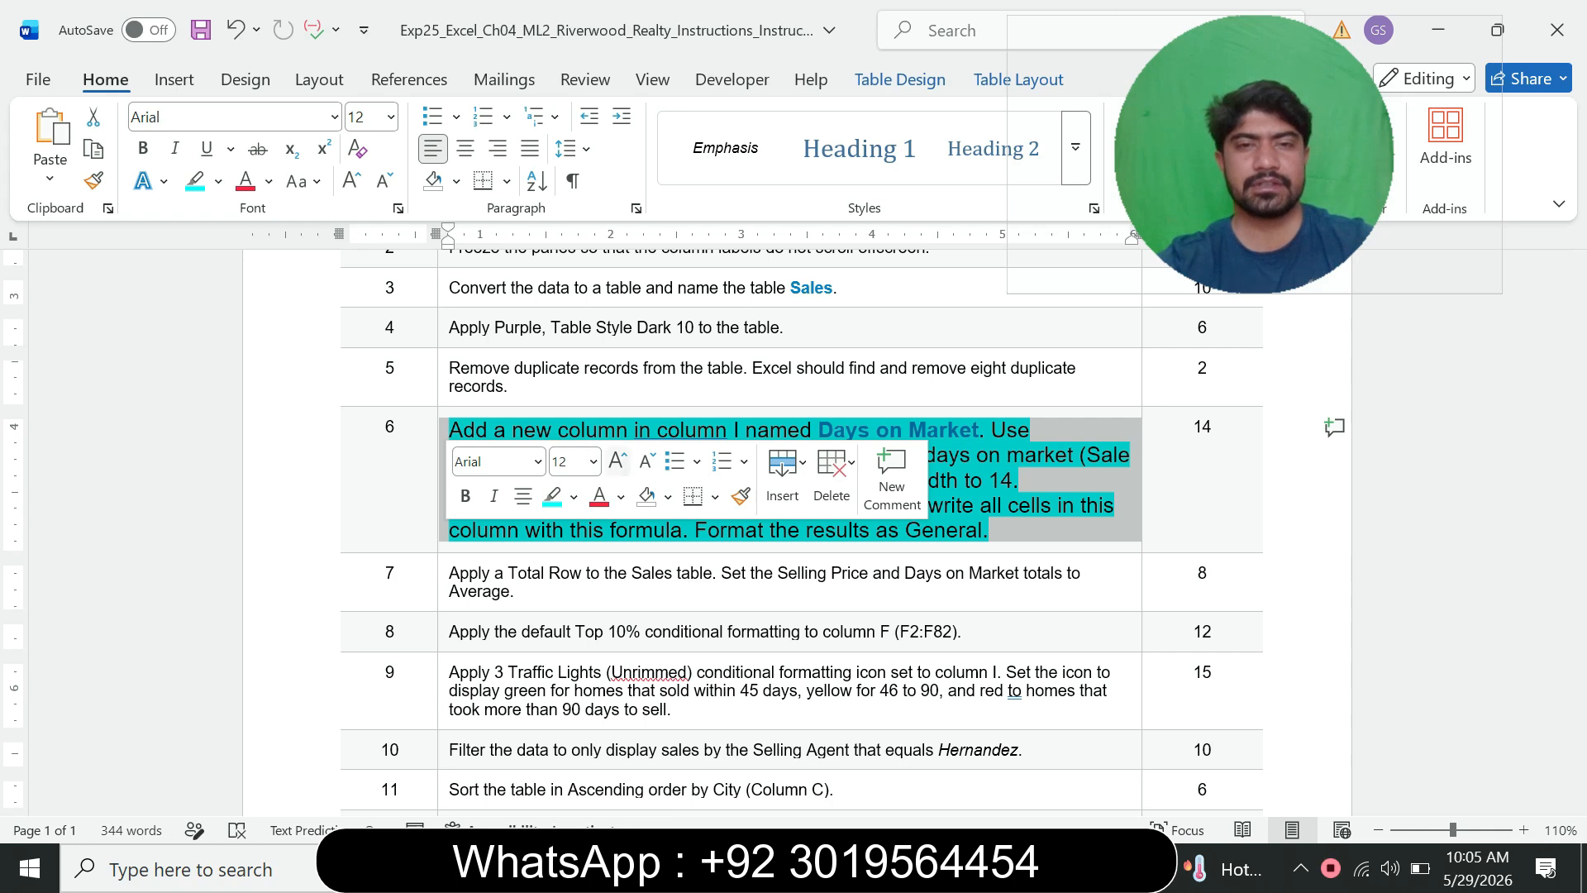
{"action": "left_click", "coordinate": [593, 461]}
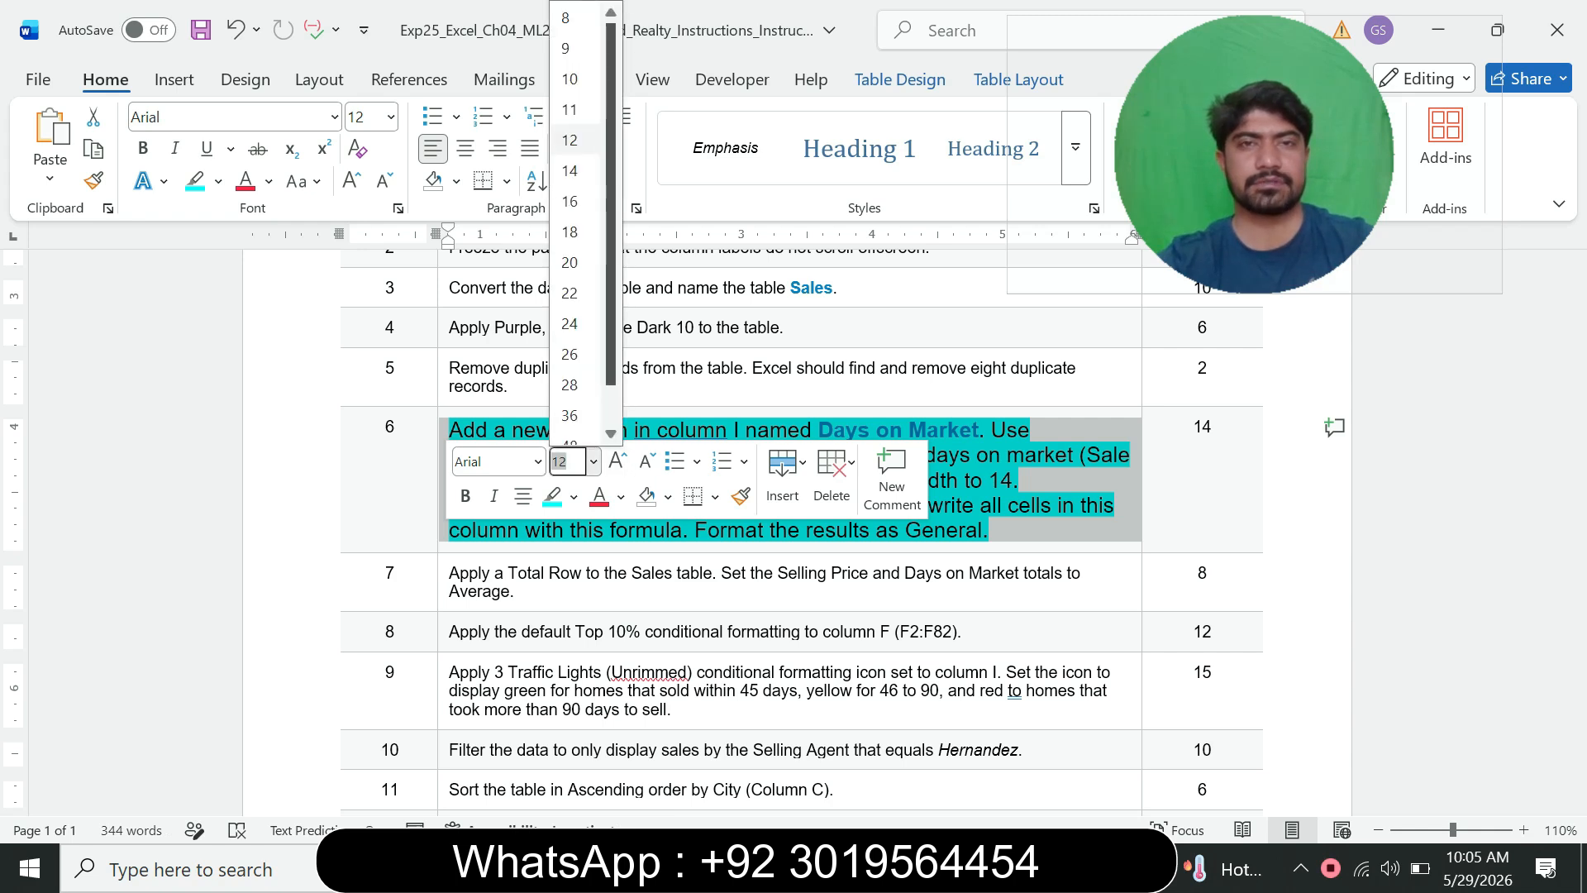
{"action": "left_click", "coordinate": [569, 48]}
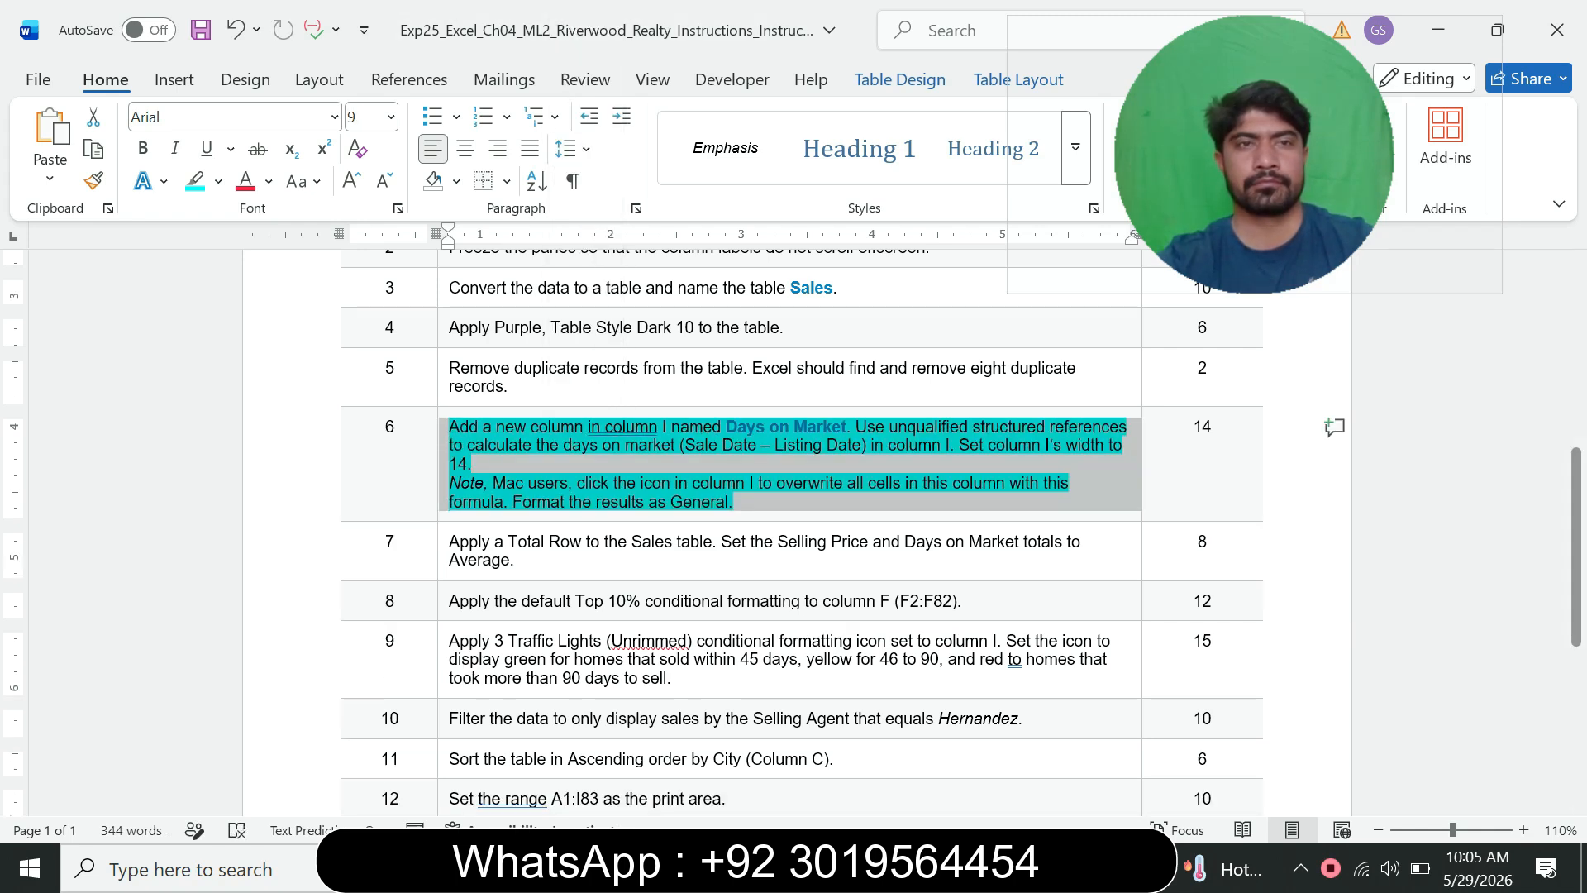
{"action": "left_click", "coordinate": [218, 181]}
{"action": "left_click", "coordinate": [254, 381]}
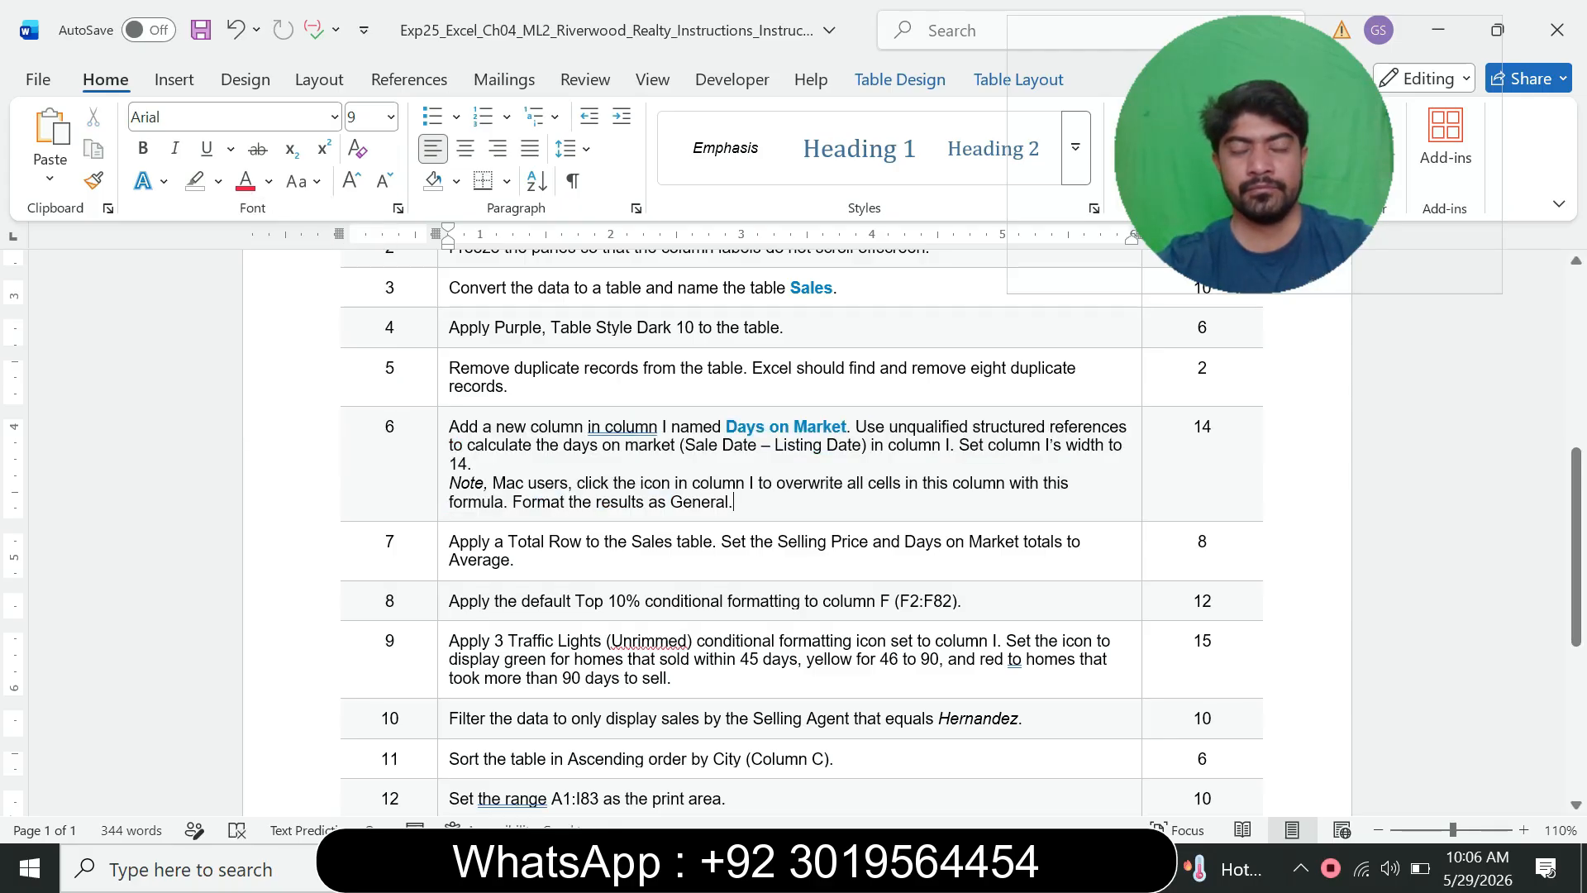
Enlarge the step 7 instruction about the Total Row to 12 pt and highlight it in turquoise
{"action": "left_click", "coordinate": [442, 560]}
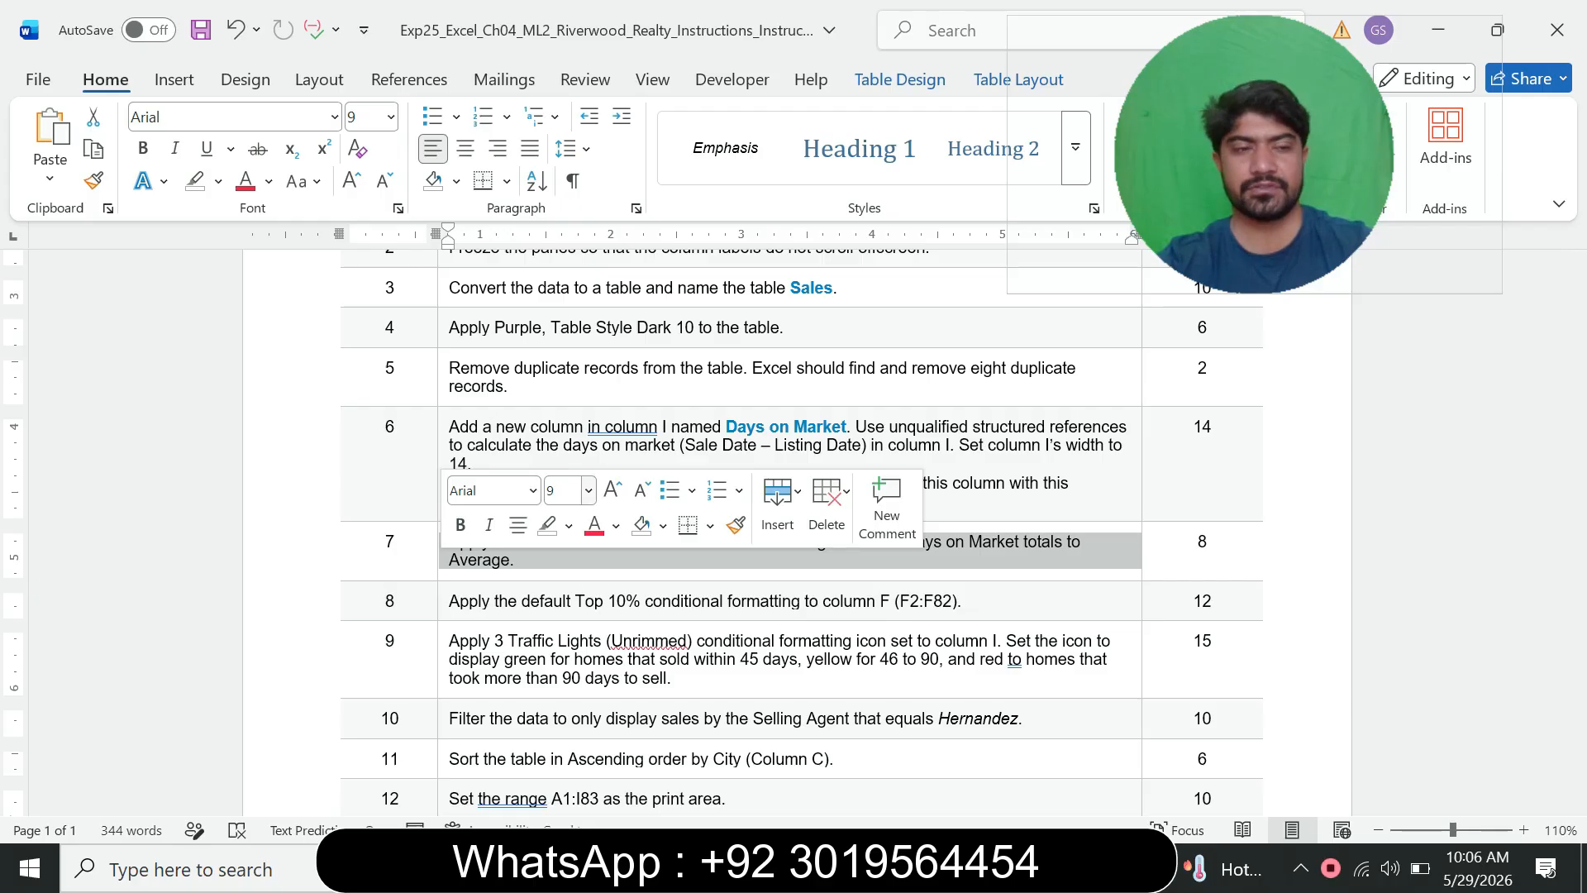
{"action": "left_click", "coordinate": [588, 490]}
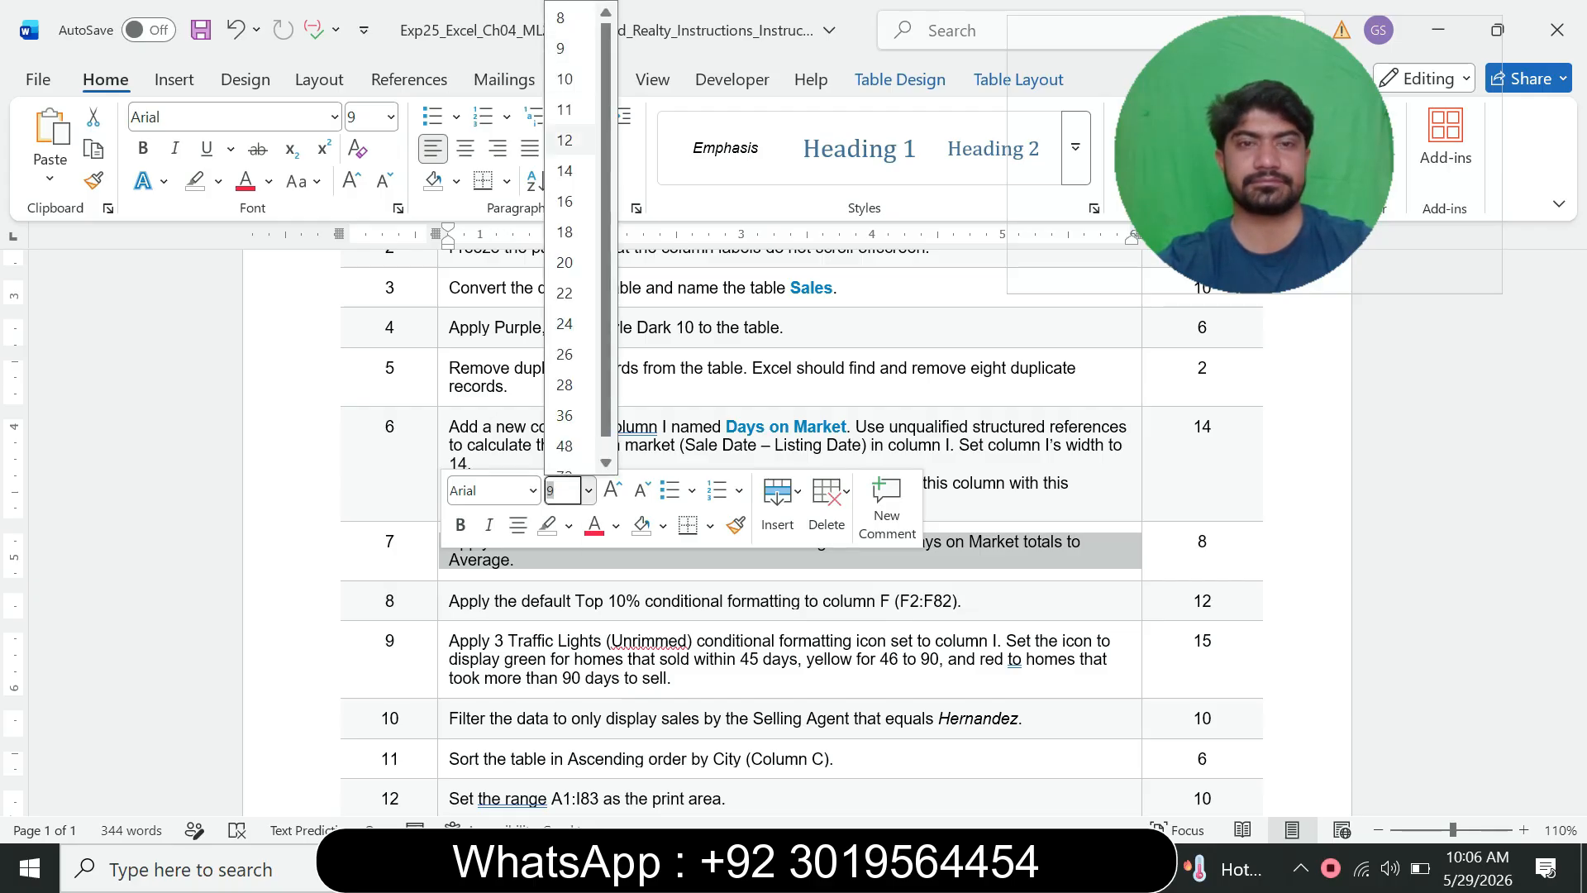
{"action": "left_click", "coordinate": [564, 140]}
{"action": "left_click", "coordinate": [218, 181]}
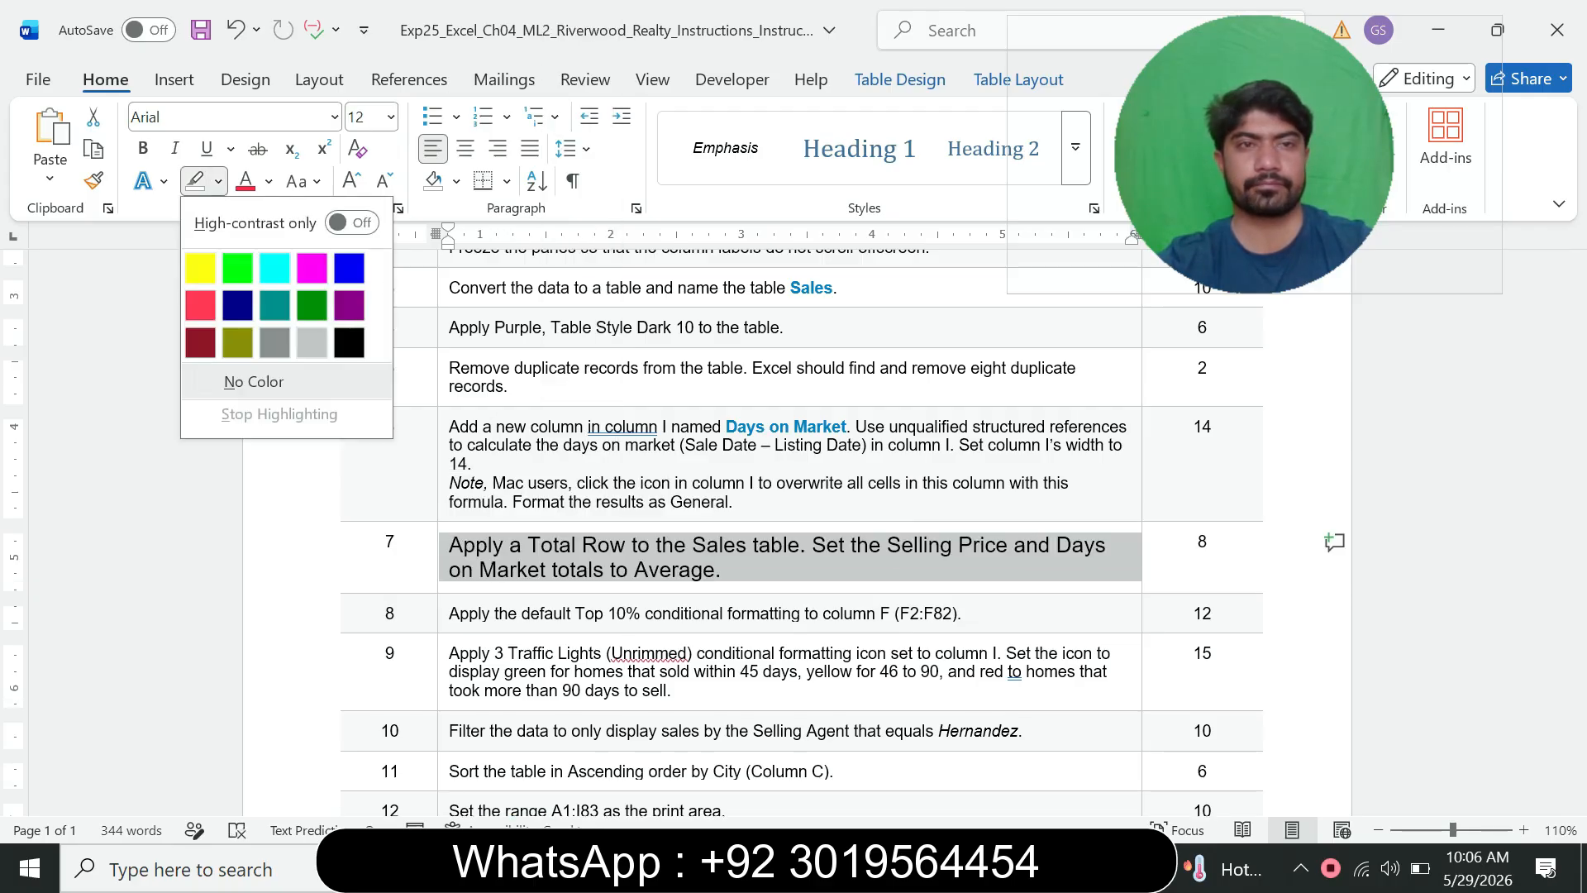
{"action": "left_click", "coordinate": [275, 267]}
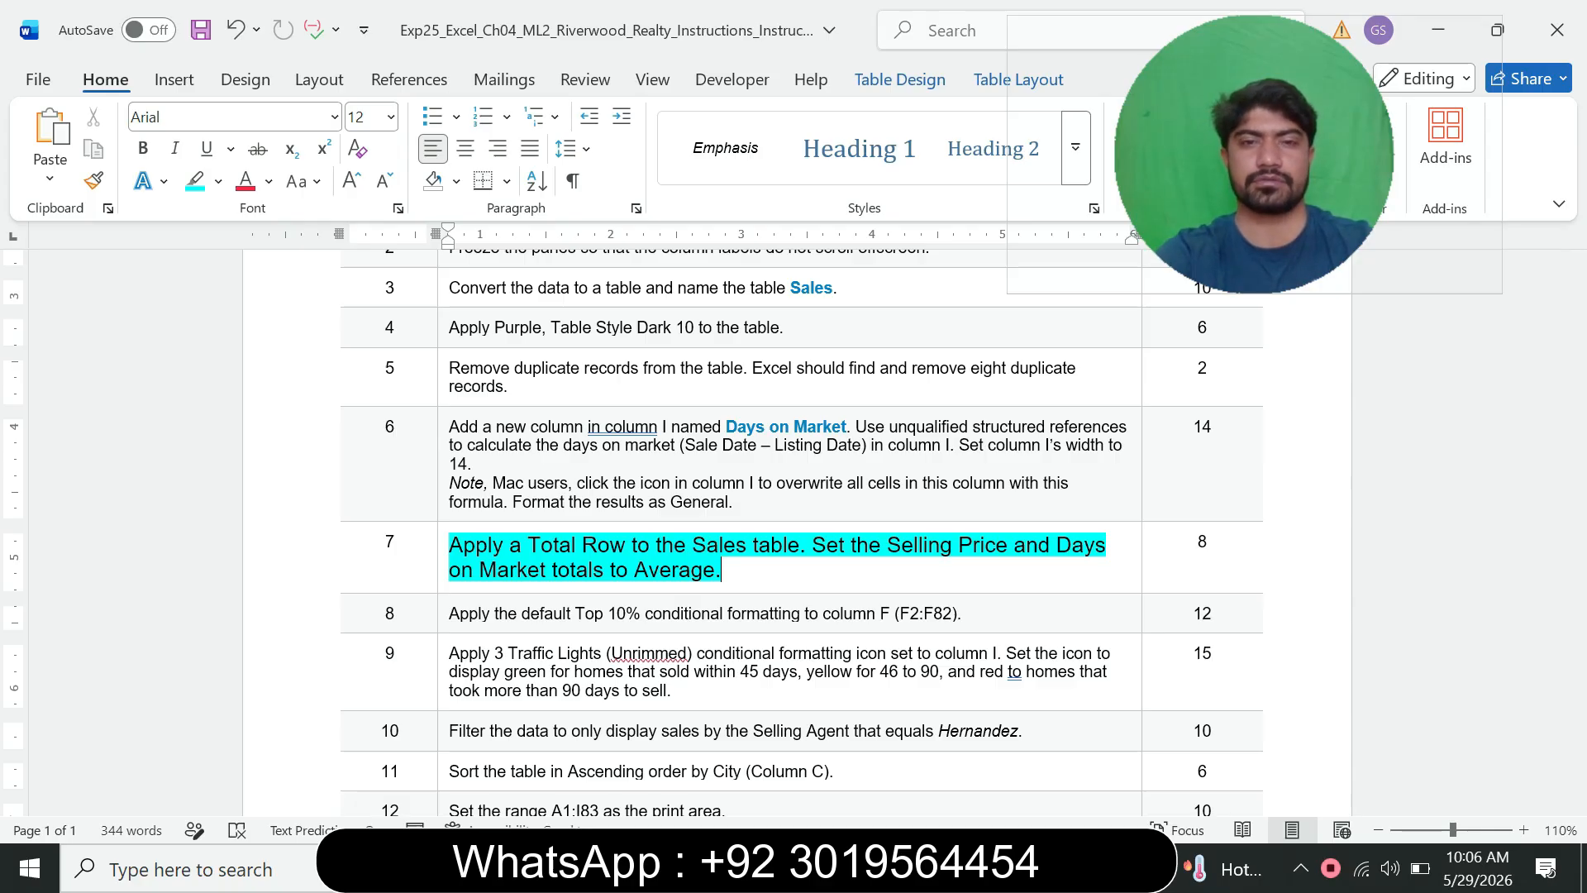
Add a Total Row to the Sales table in the Excel workbook and check the Word instructions for the required totals
{"action": "key", "text": "alt+Tab"}
{"action": "left_click", "coordinate": [894, 490]}
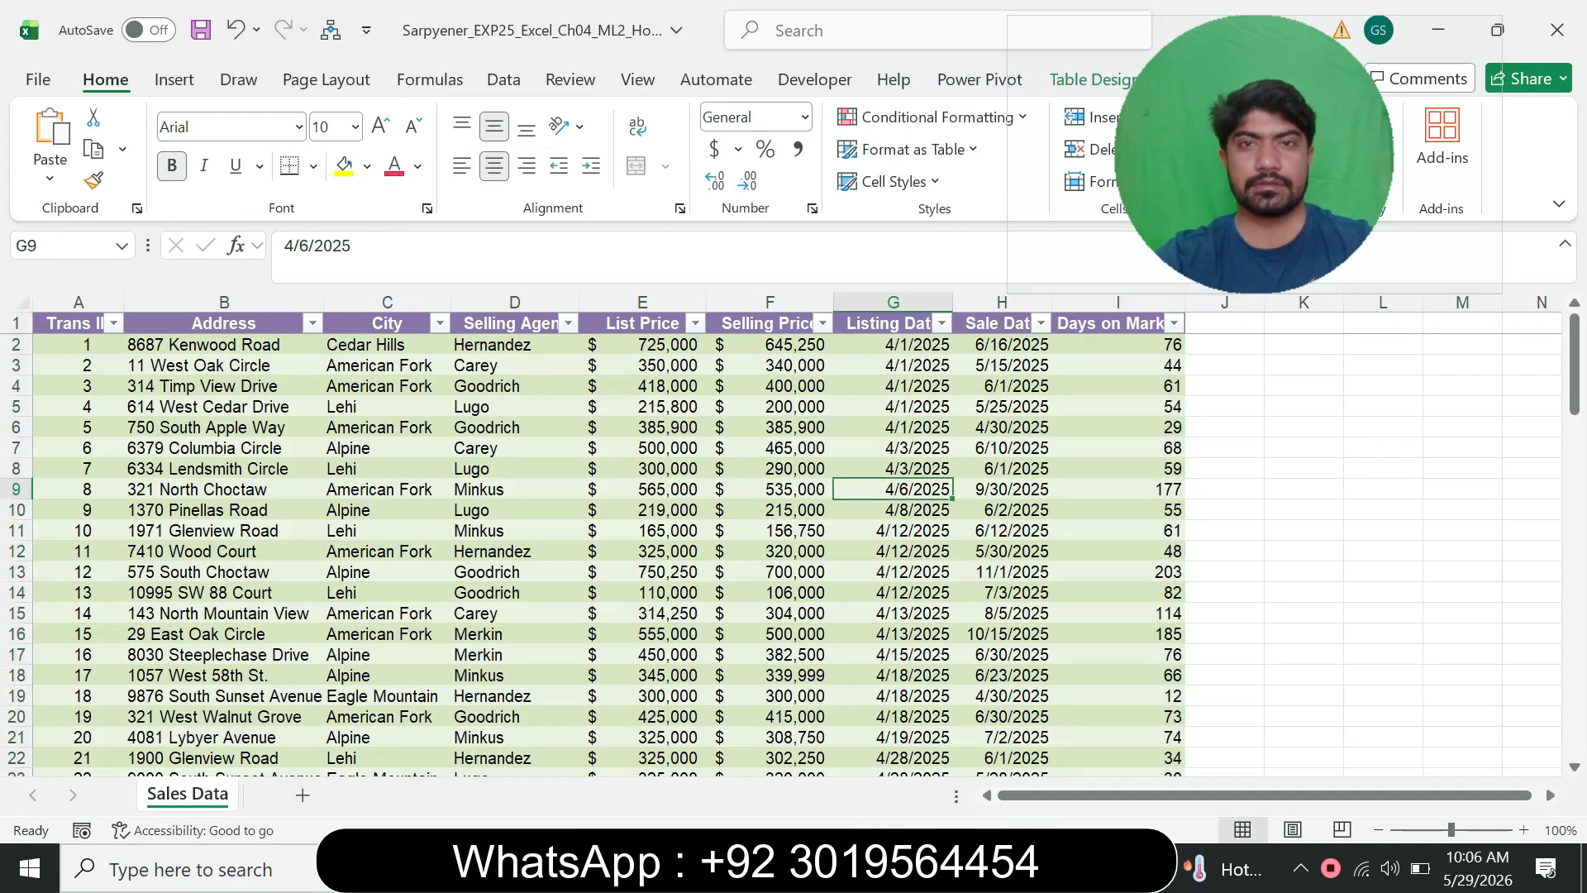
{"action": "left_click_drag", "start_coordinate": [1254, 157], "coordinate": [1251, 450]}
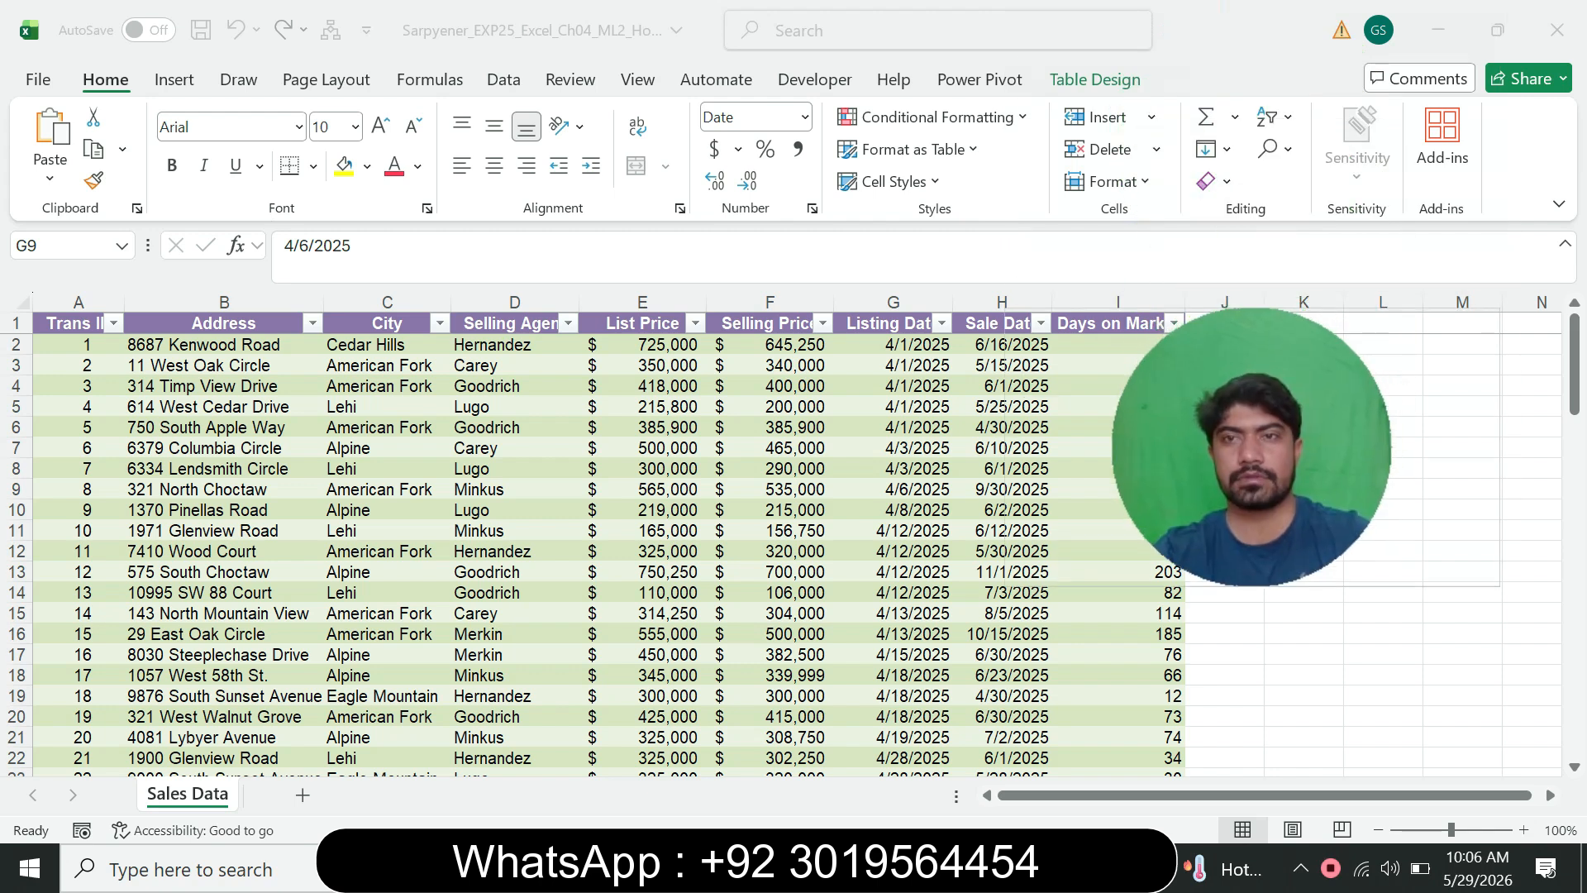
{"action": "left_click", "coordinate": [1095, 80]}
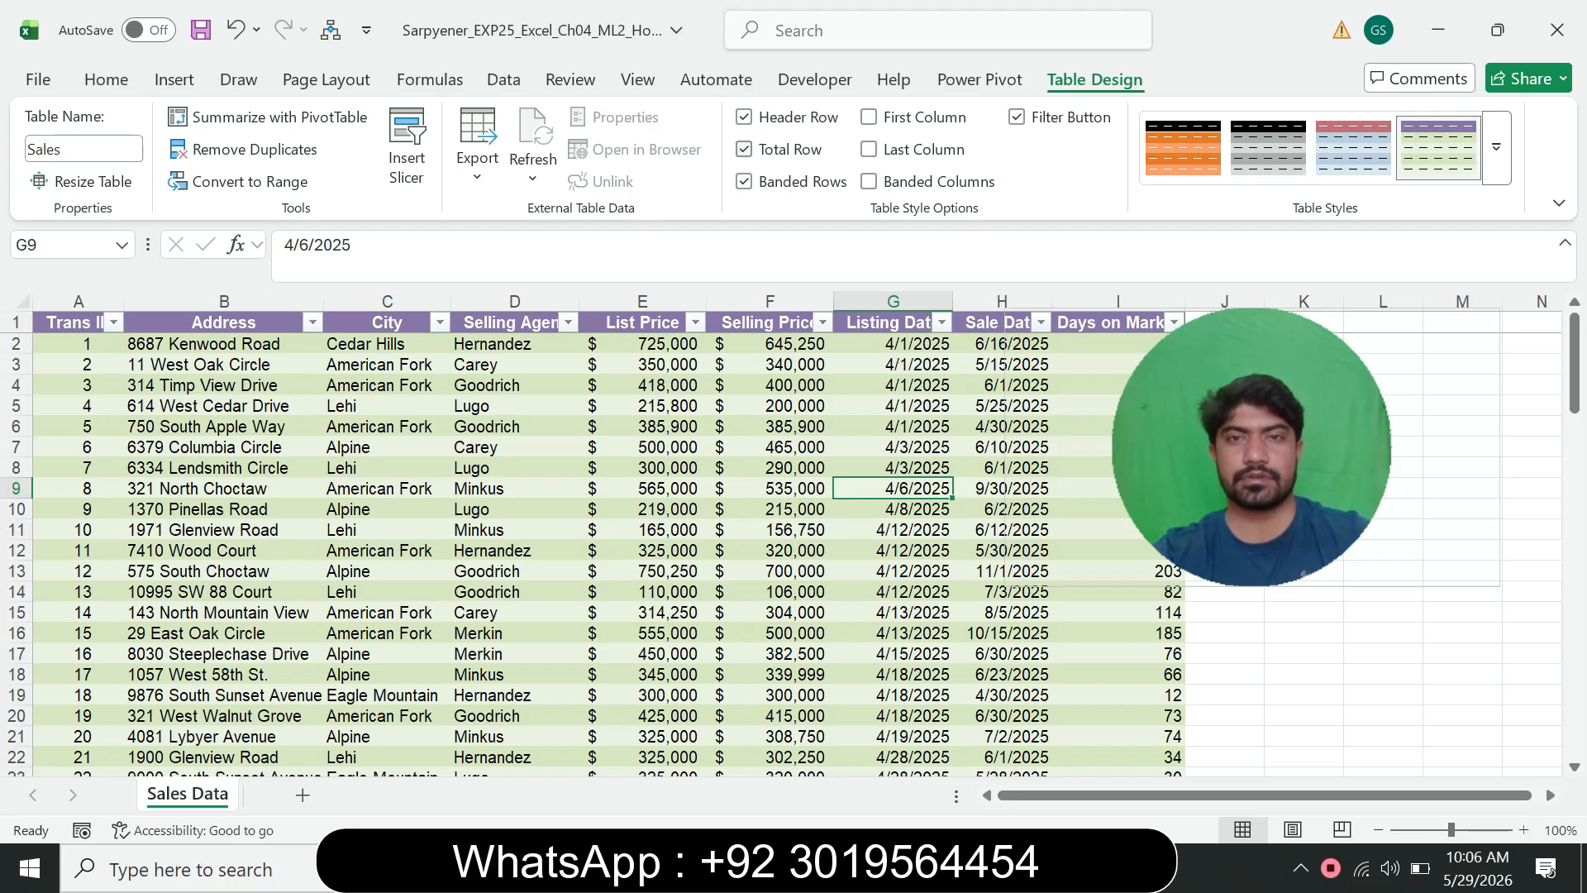
{"action": "key", "text": "alt+Tab"}
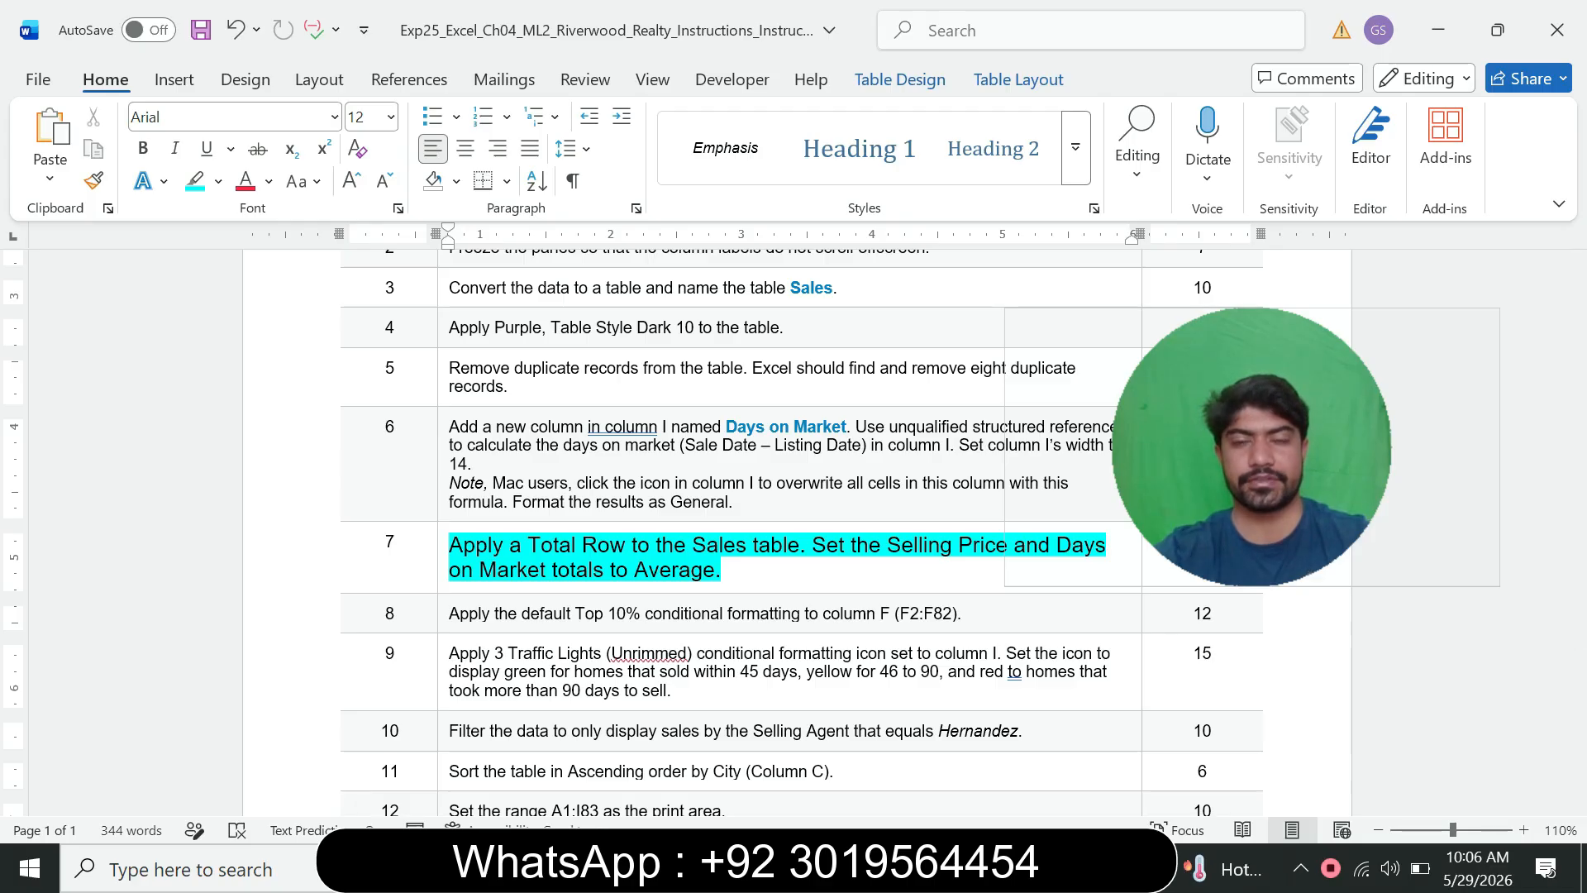
{"action": "left_click", "coordinate": [1159, 868]}
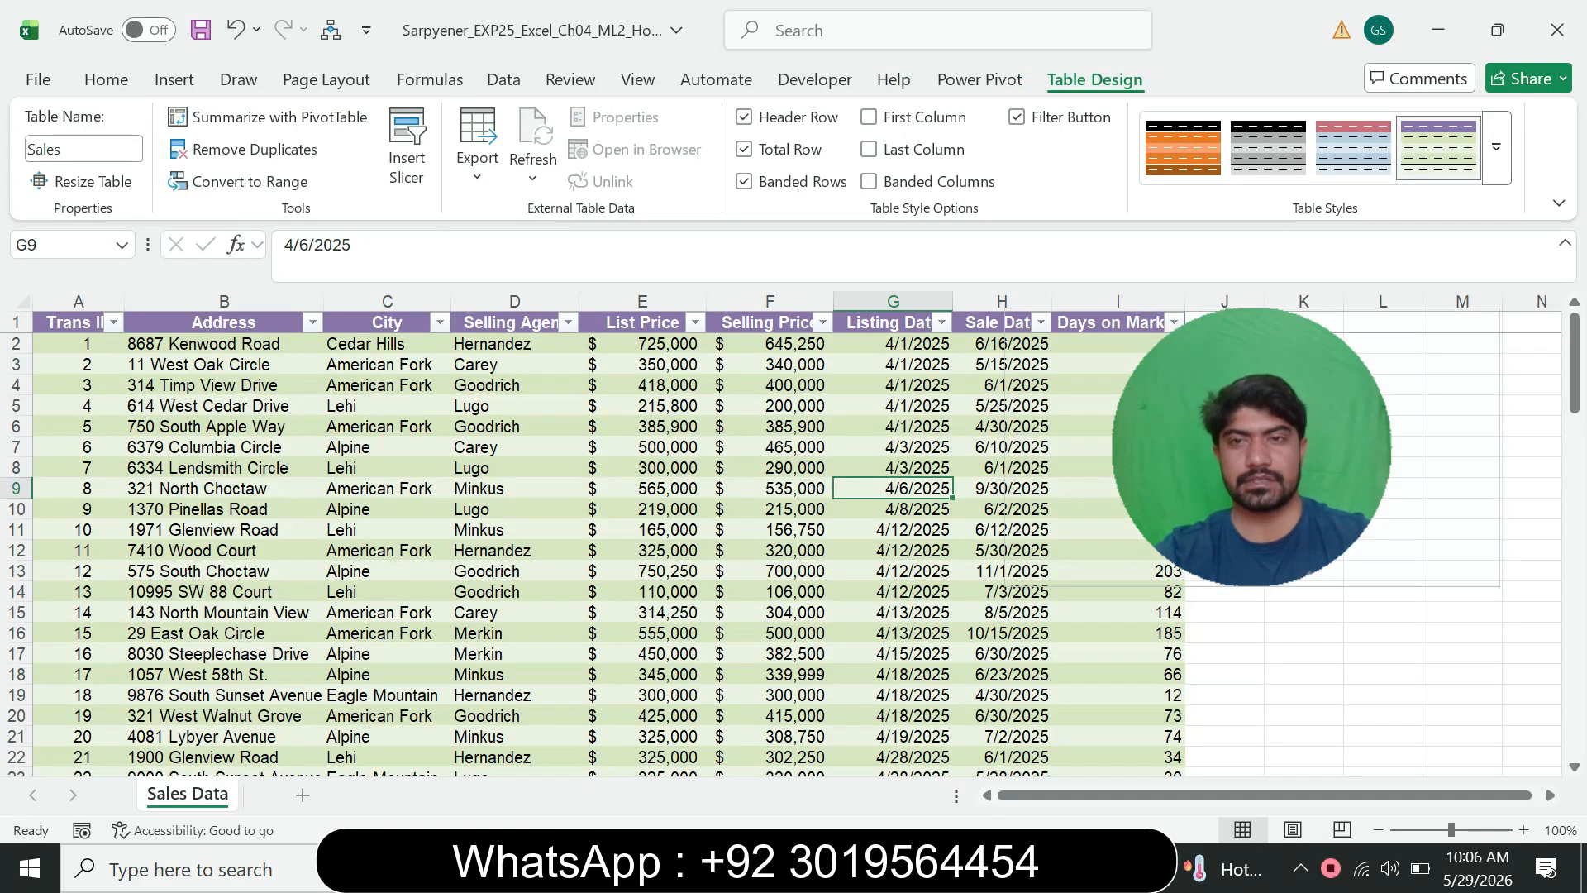
Set the Selling Price total in cell F83 of the Total Row to Average
{"action": "scroll", "coordinate": [628, 553], "scroll_direction": "down", "scroll_amount": 2}
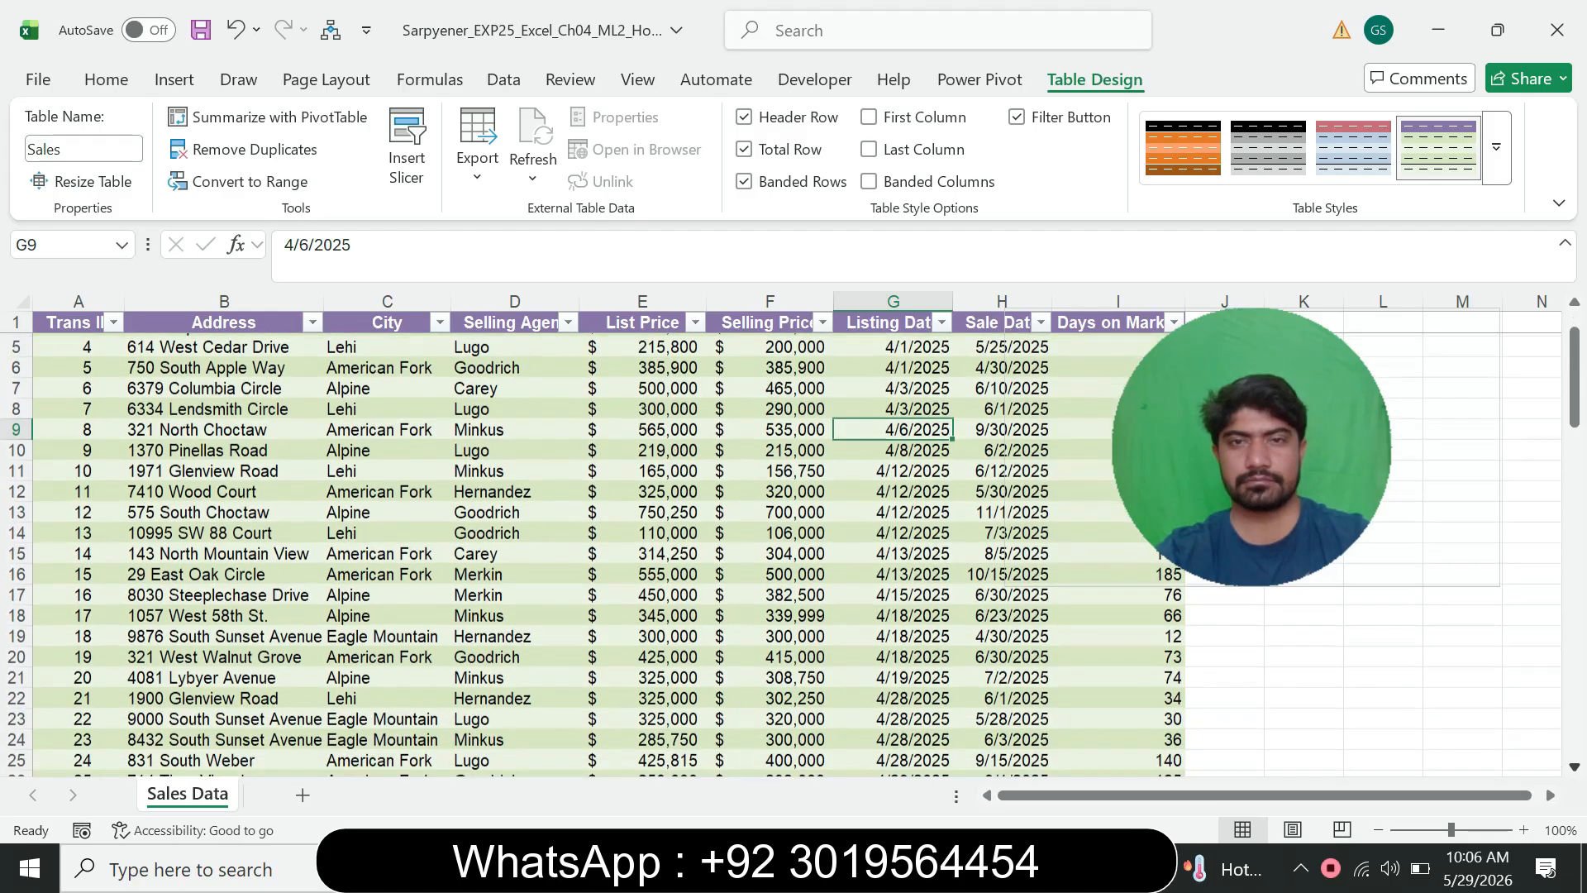
{"action": "scroll", "coordinate": [628, 554], "scroll_direction": "down", "scroll_amount": 4}
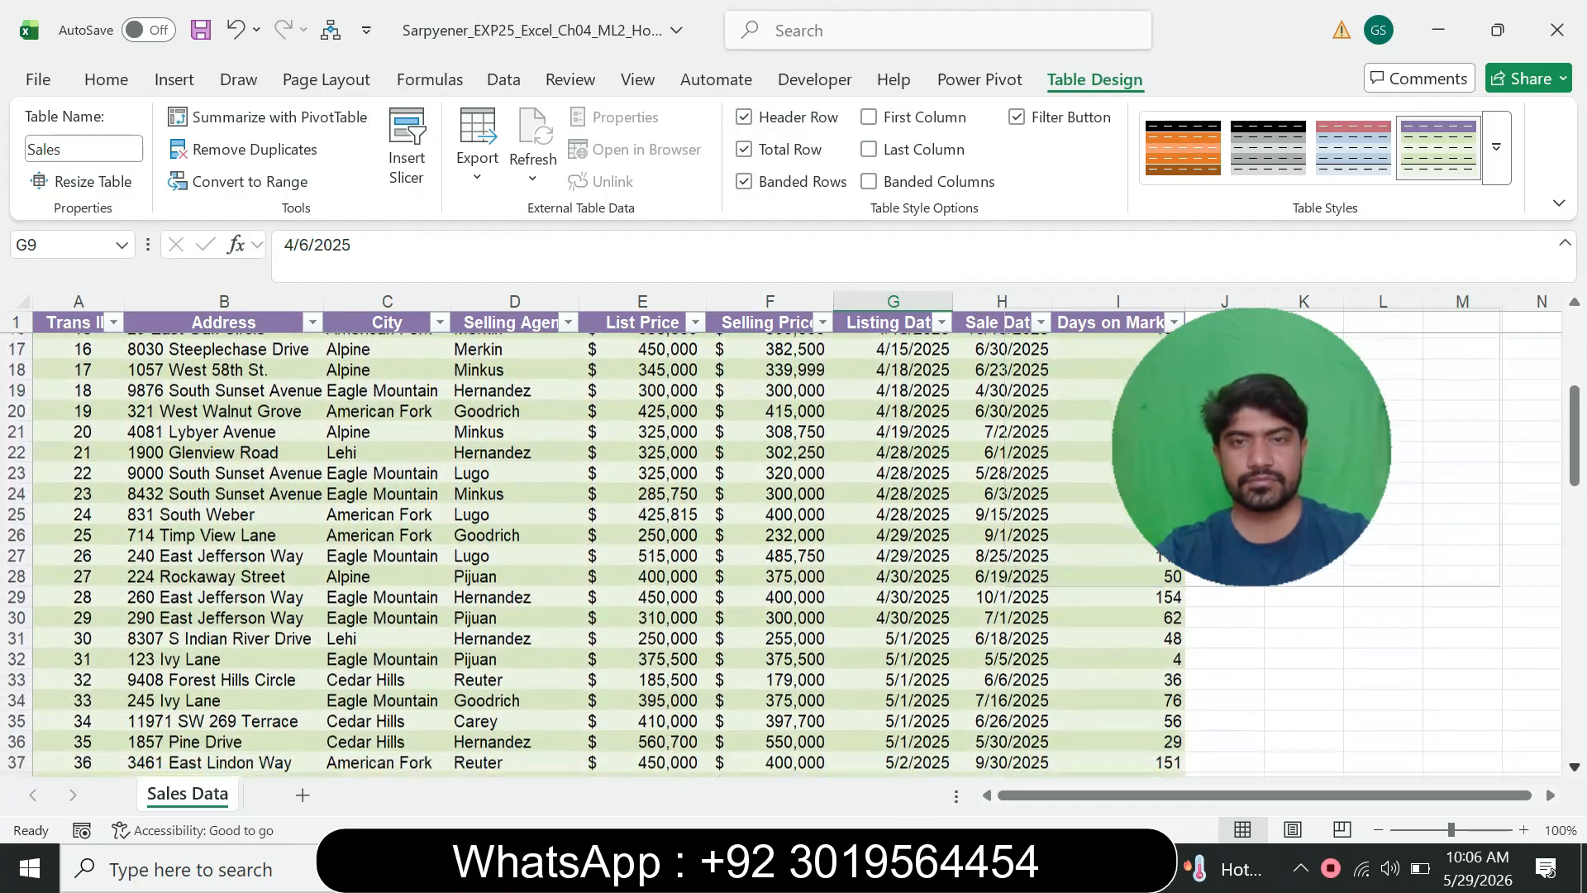
{"action": "scroll", "coordinate": [629, 554], "scroll_direction": "down", "scroll_amount": 4}
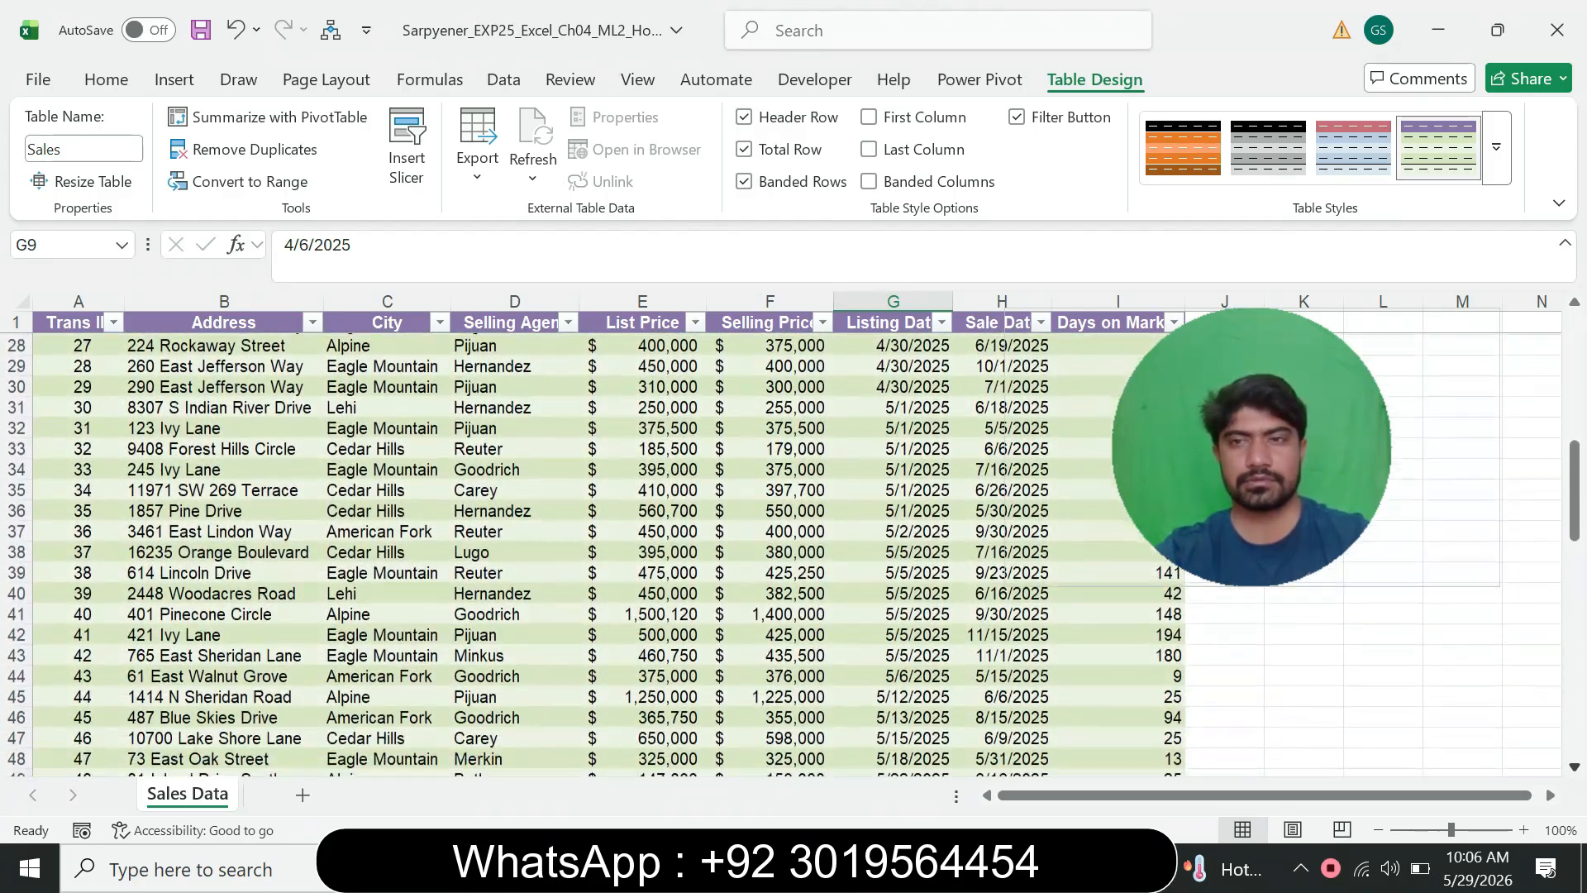
{"action": "scroll", "coordinate": [628, 554], "scroll_direction": "down", "scroll_amount": 4}
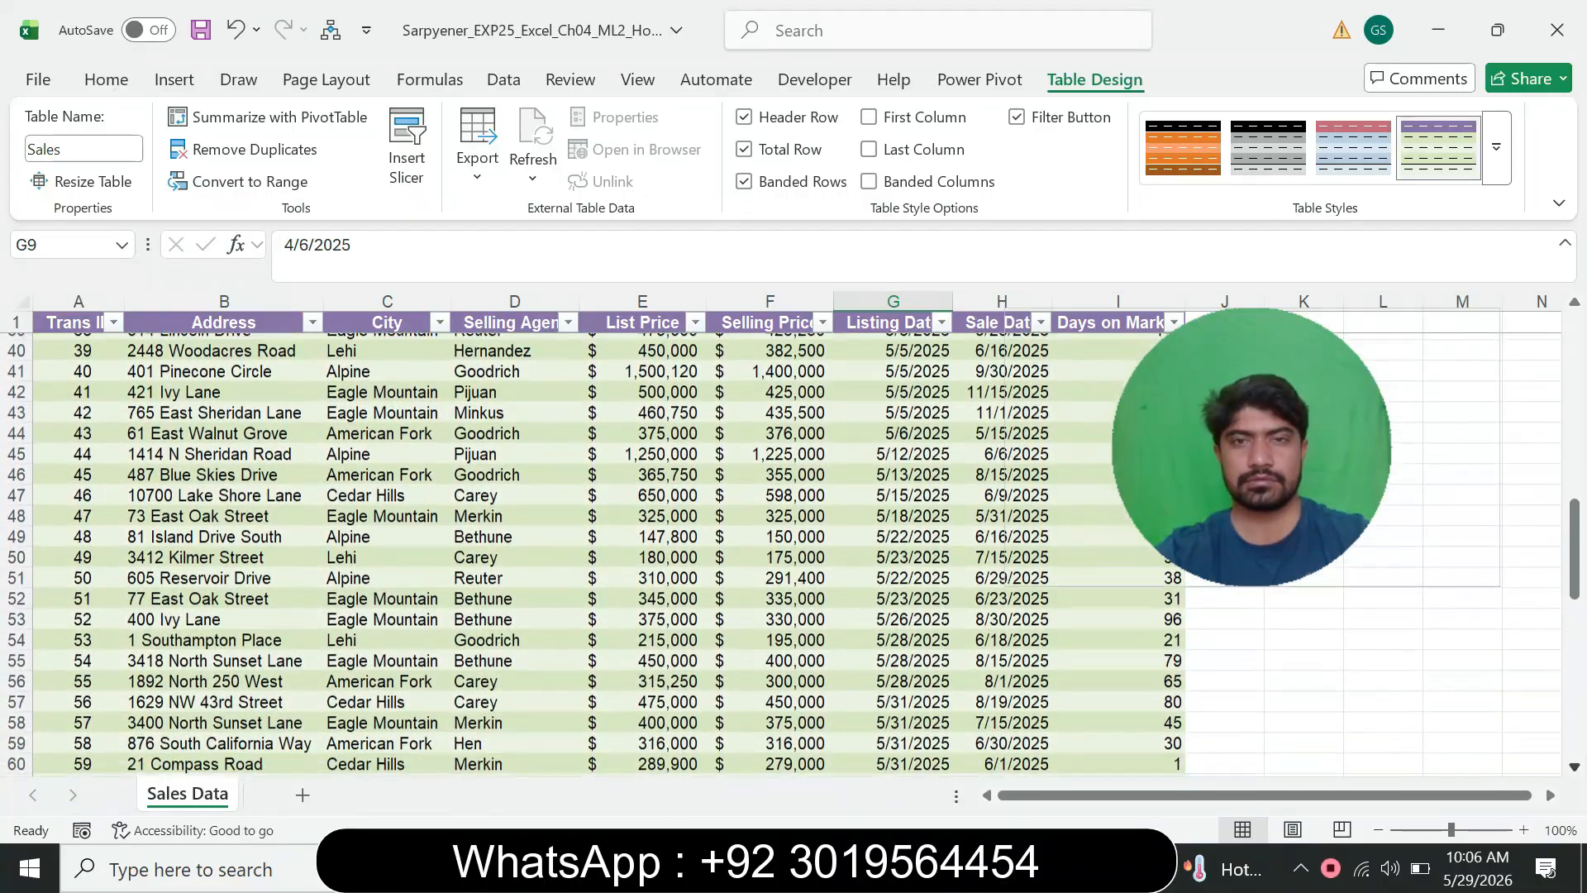
{"action": "scroll", "coordinate": [628, 554], "scroll_direction": "down", "scroll_amount": 4}
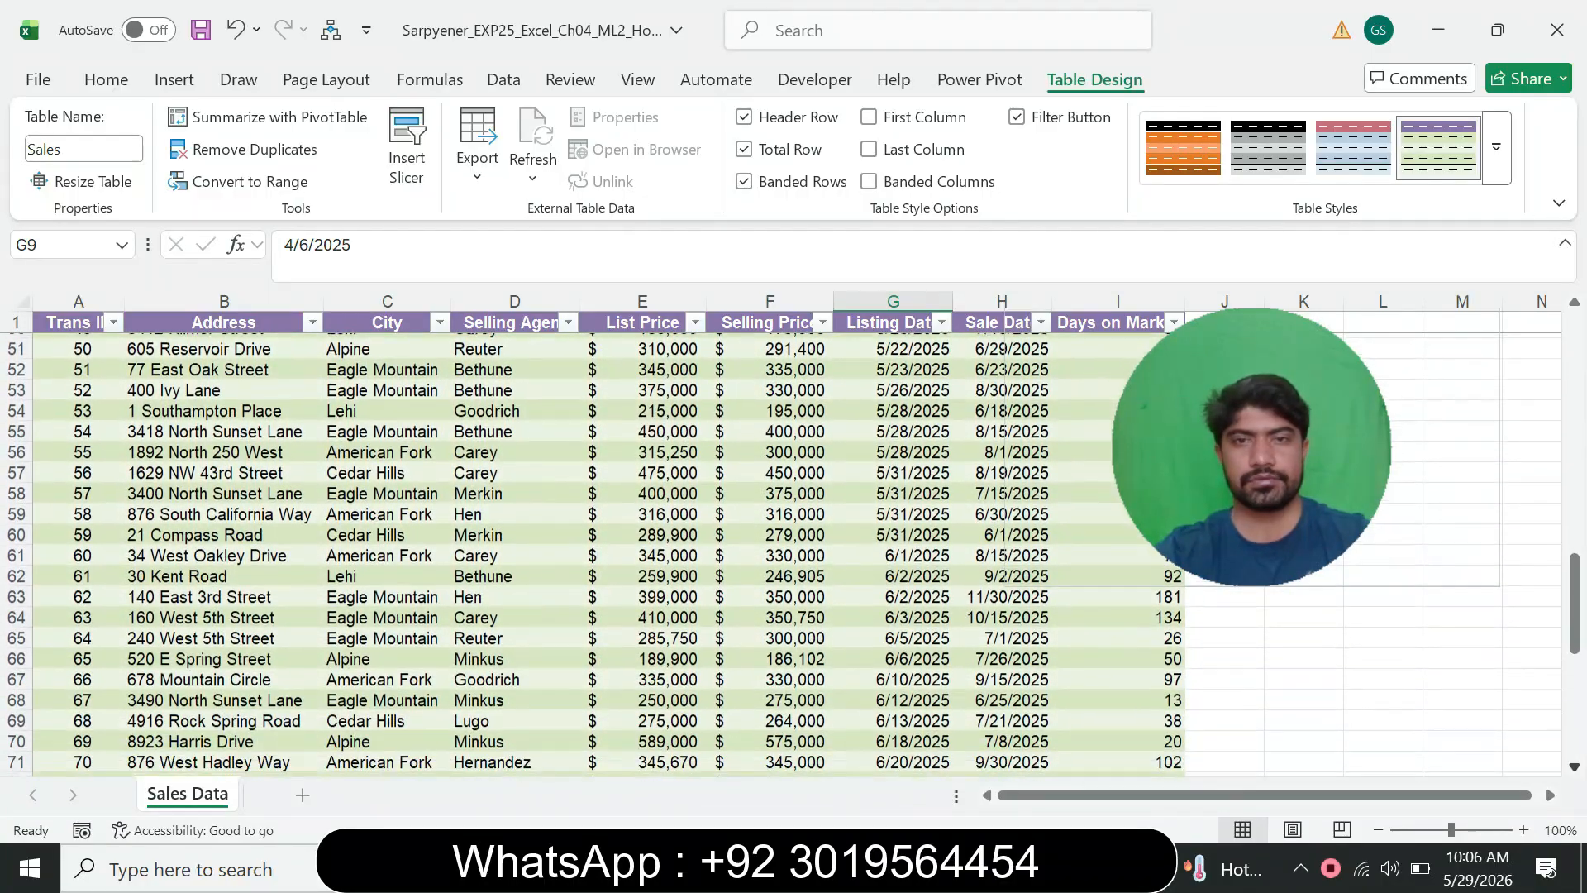
{"action": "scroll", "coordinate": [628, 553], "scroll_direction": "down", "scroll_amount": 4}
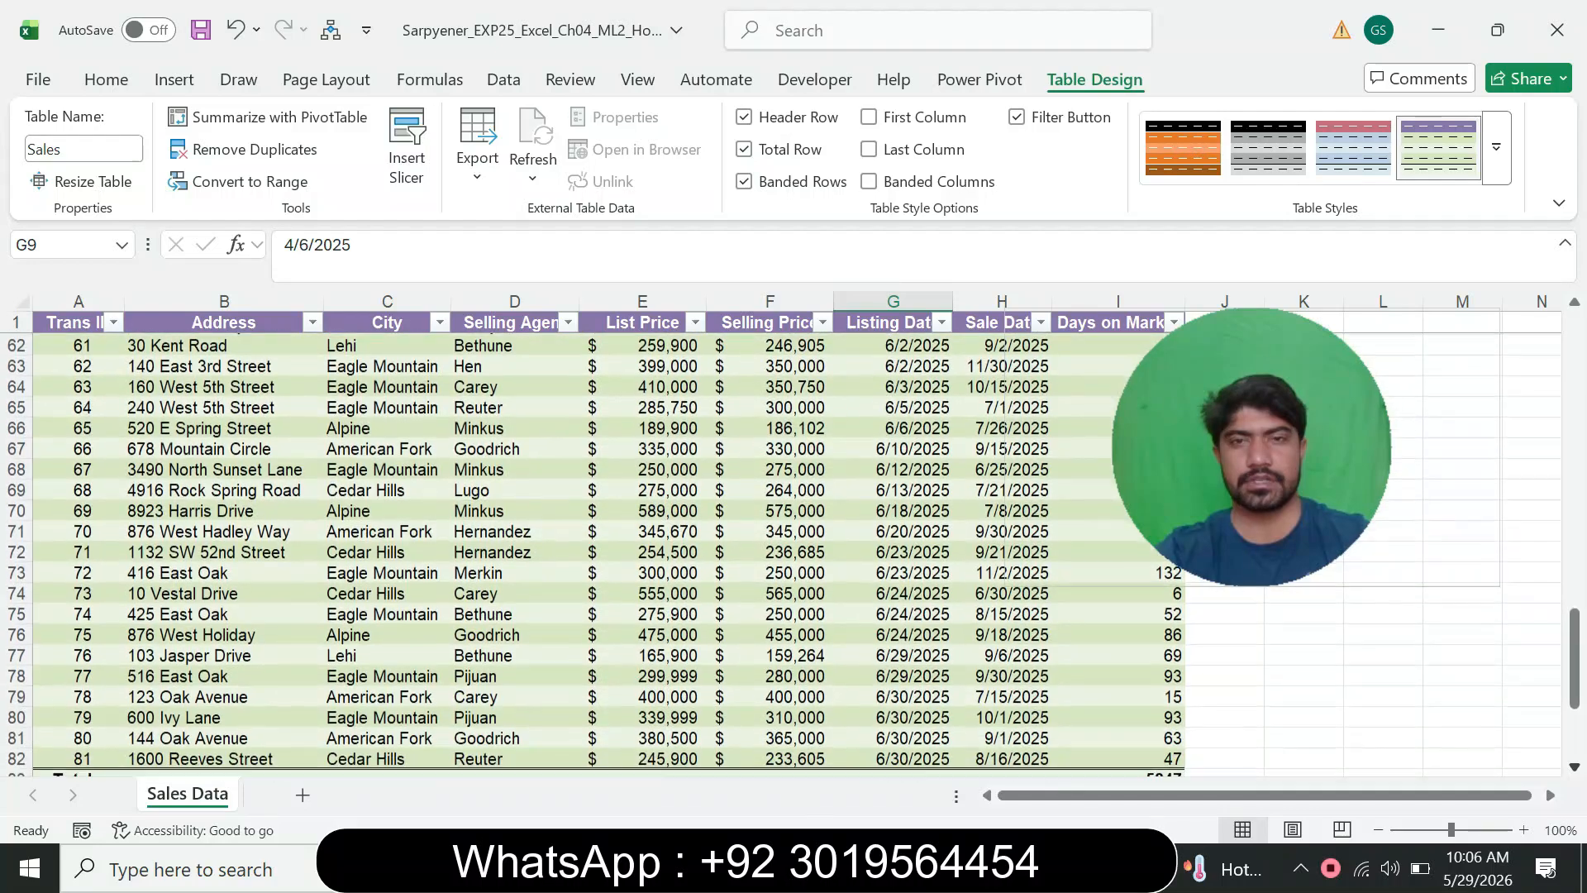
{"action": "scroll", "coordinate": [628, 554], "scroll_direction": "down", "scroll_amount": 1}
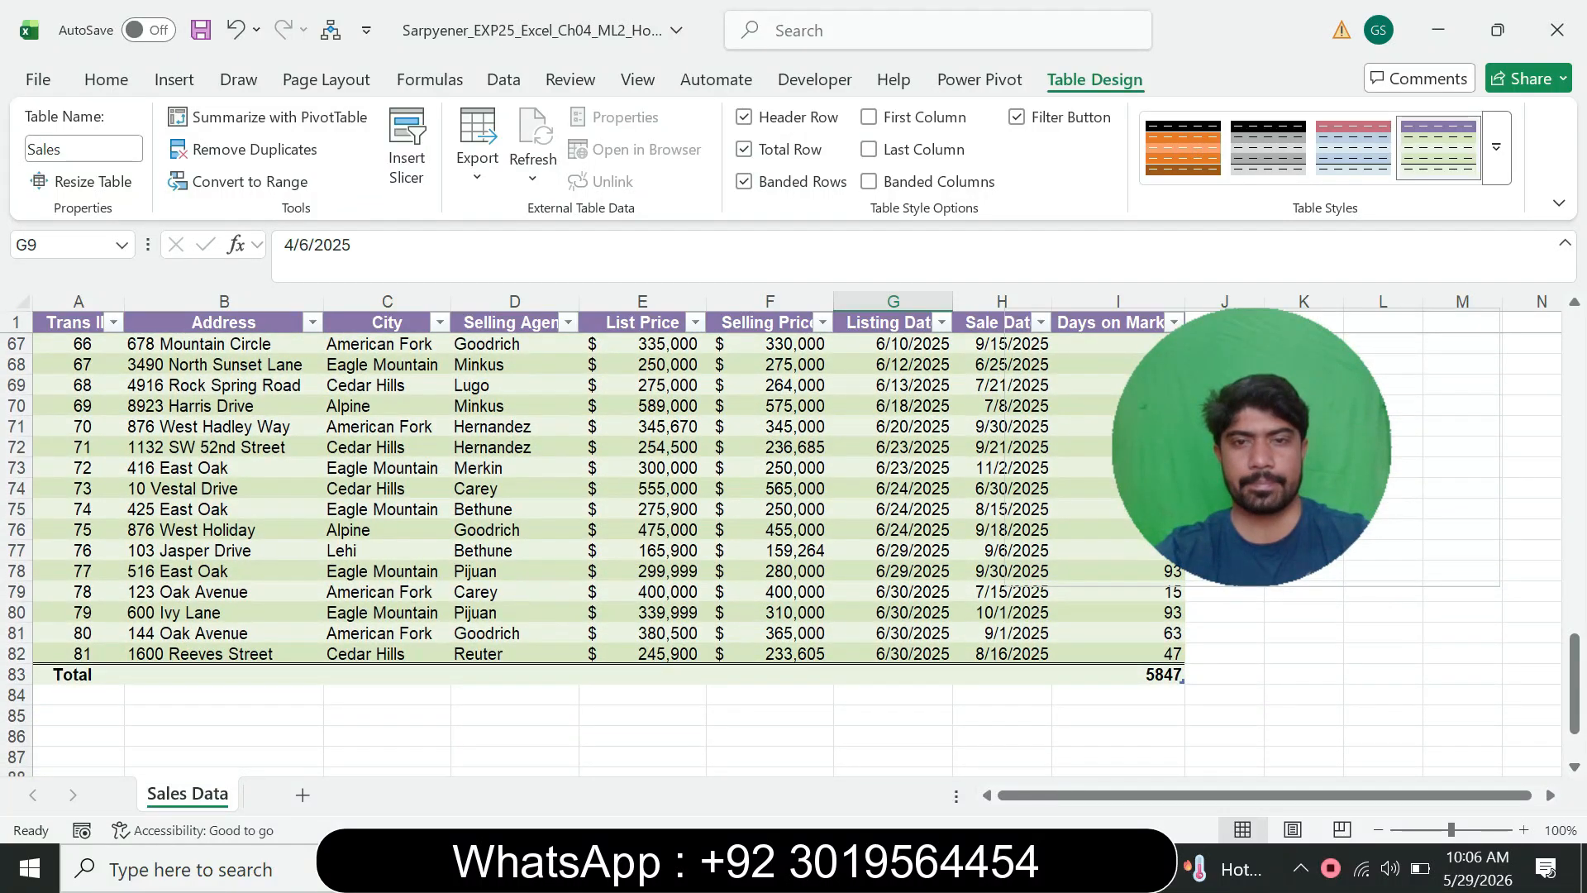
{"action": "left_click", "coordinate": [770, 675]}
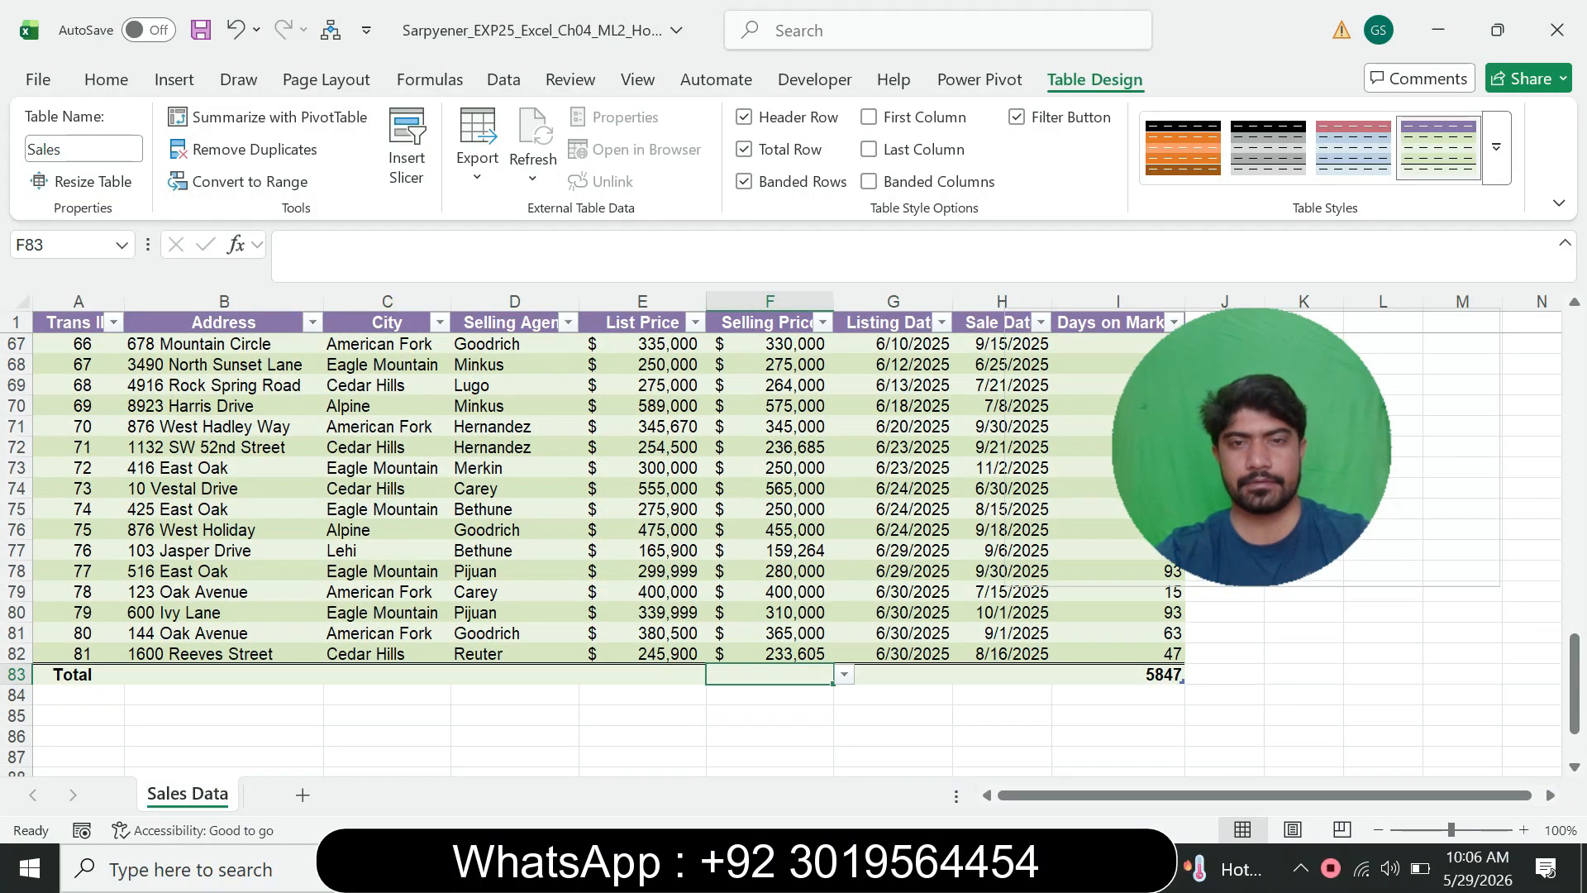
{"action": "left_click", "coordinate": [844, 674]}
{"action": "left_click", "coordinate": [744, 516]}
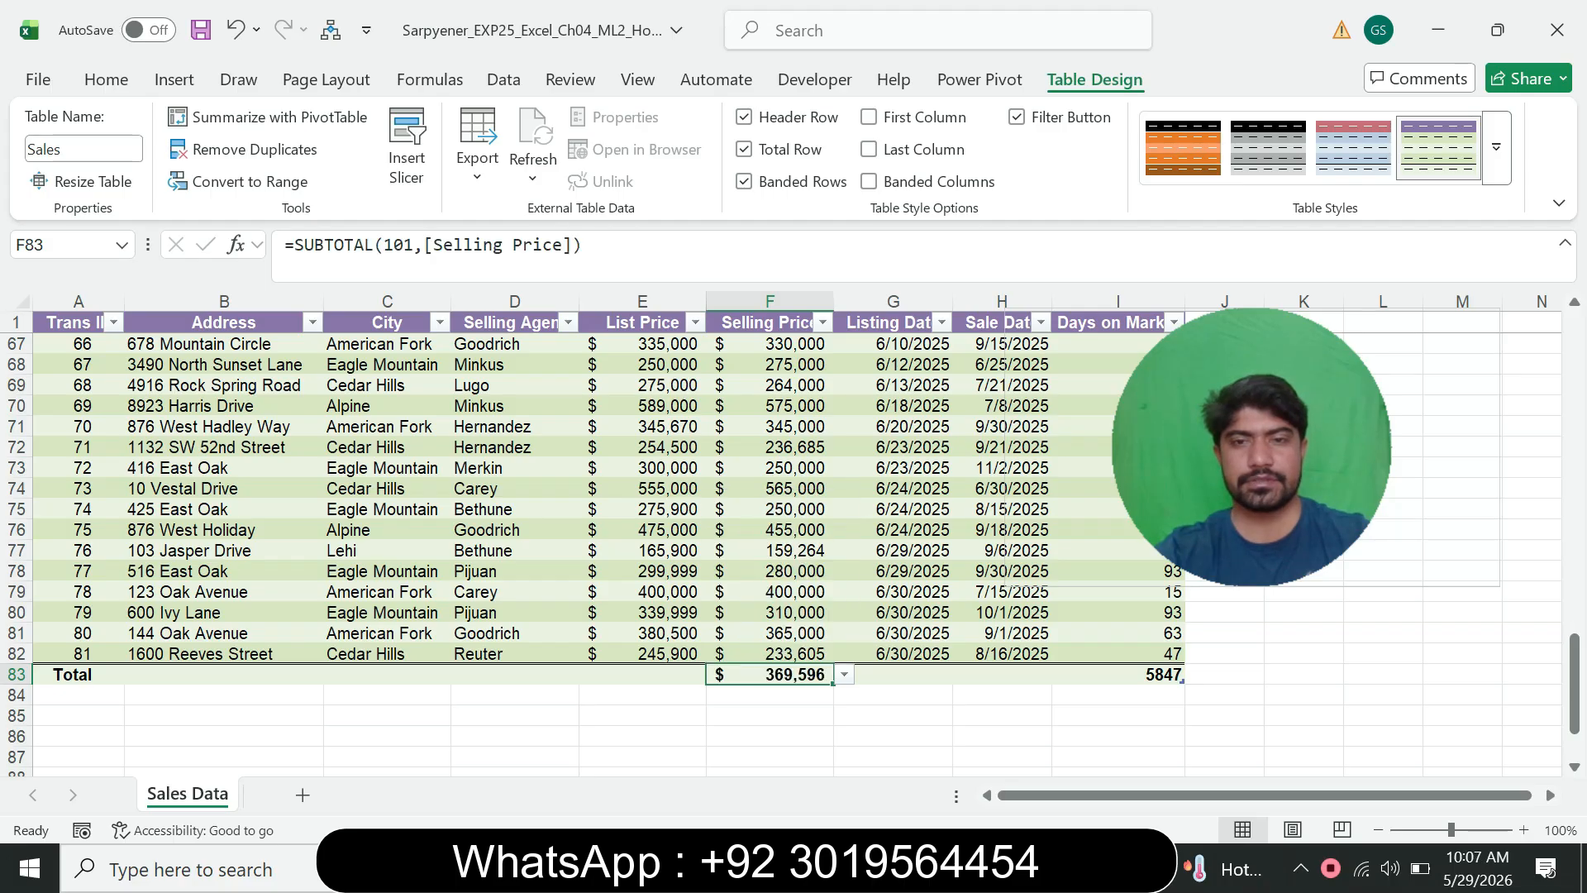
Recheck the step 7 instruction in Word and set the Days on Market total in cell I83 of the Excel workbook to Average
{"action": "key", "text": "alt+Tab"}
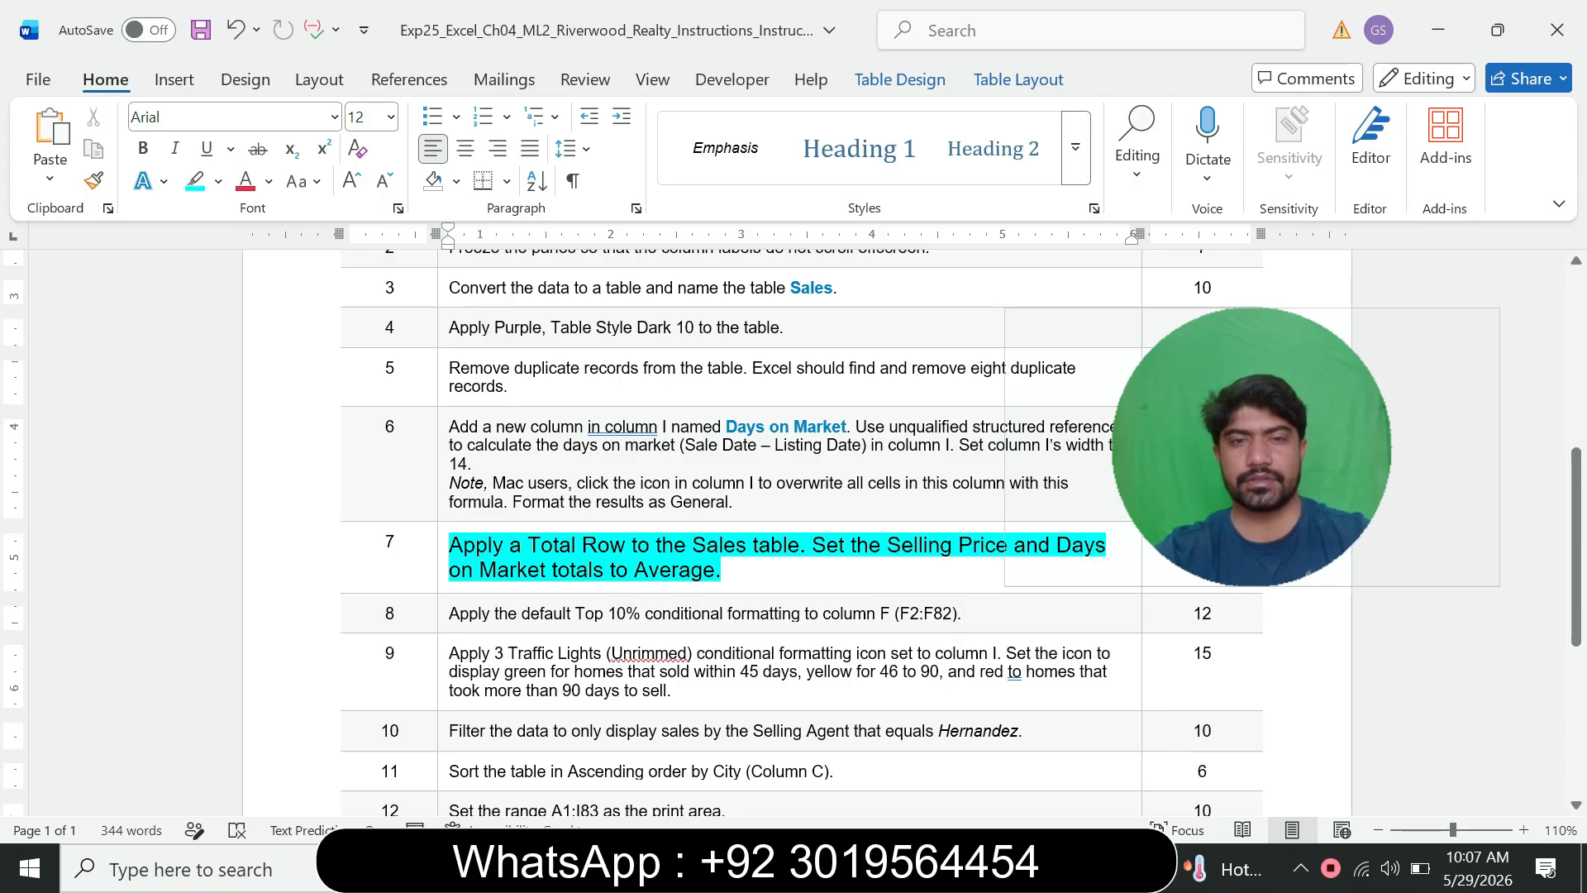
{"action": "key", "text": "alt+Tab"}
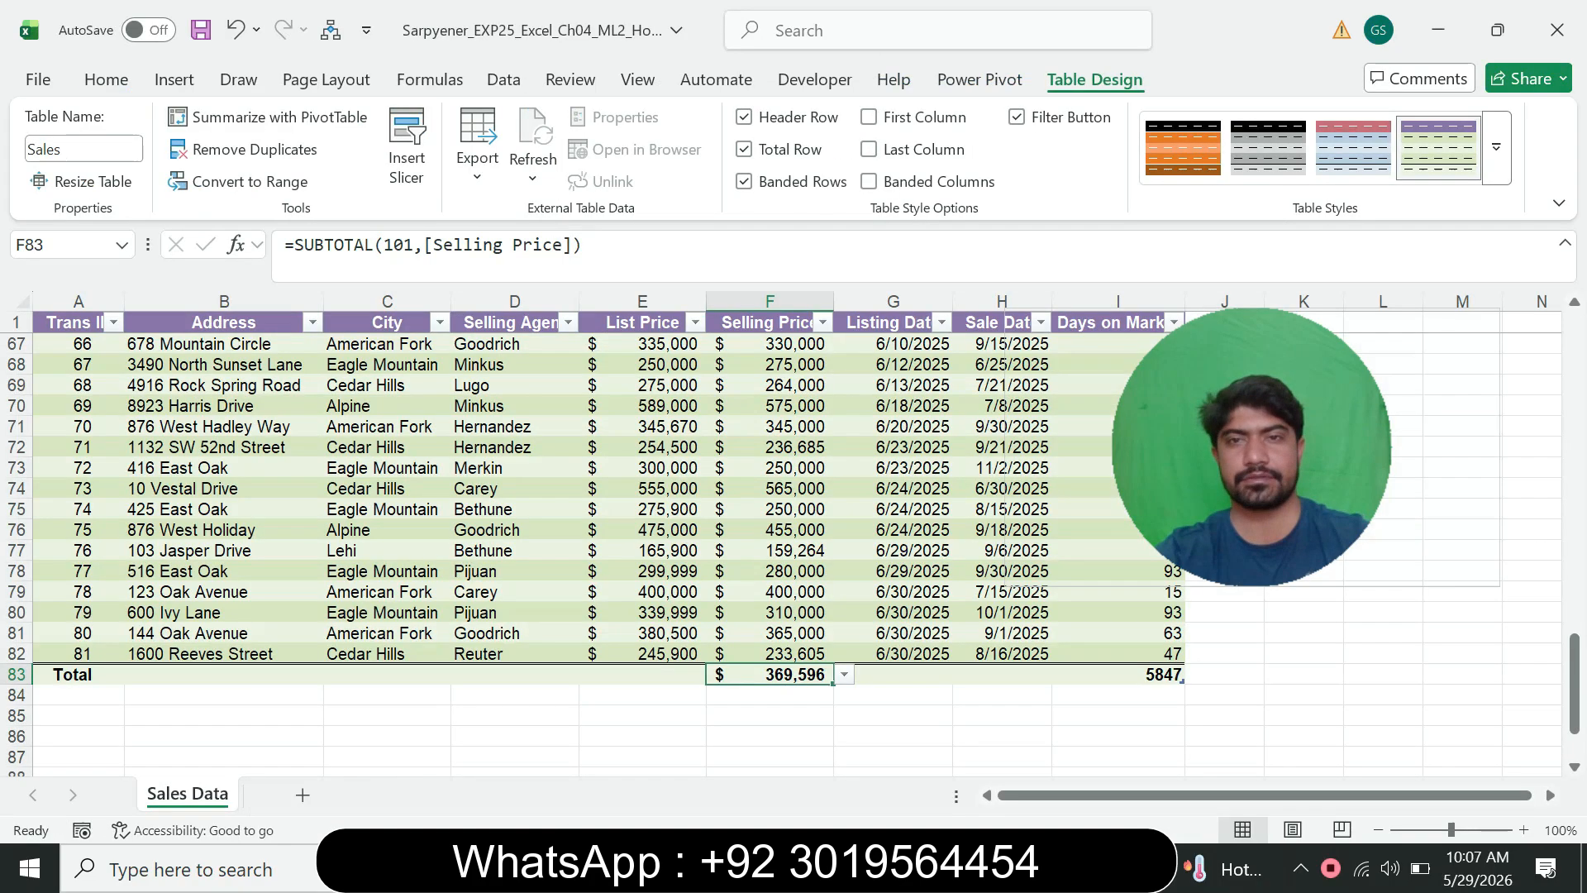
{"action": "left_click", "coordinate": [1117, 674]}
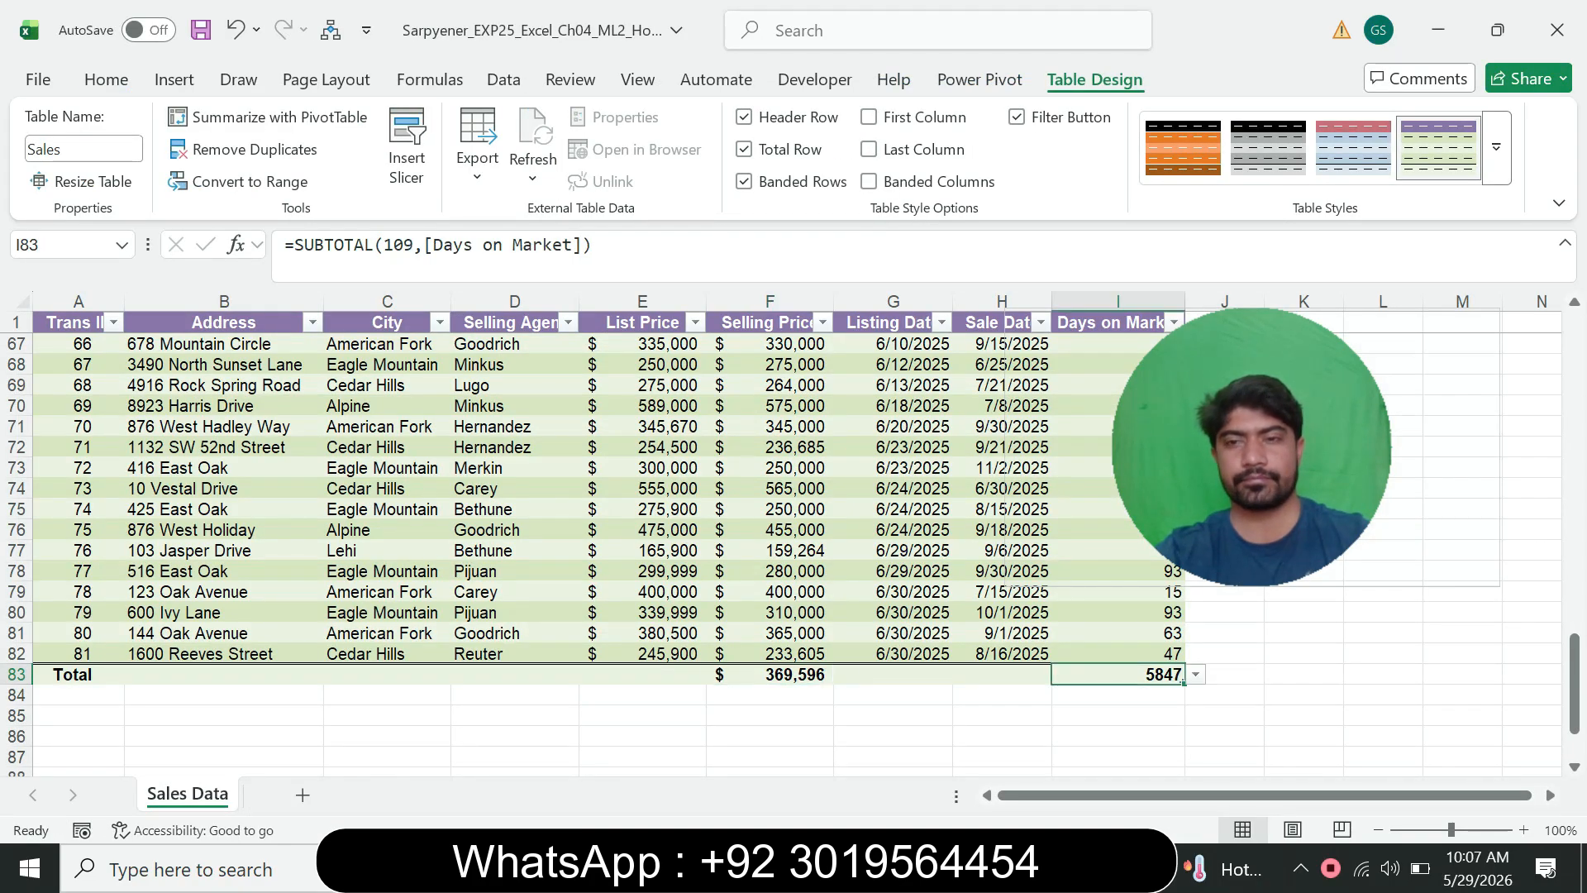
{"action": "left_click", "coordinate": [1195, 675]}
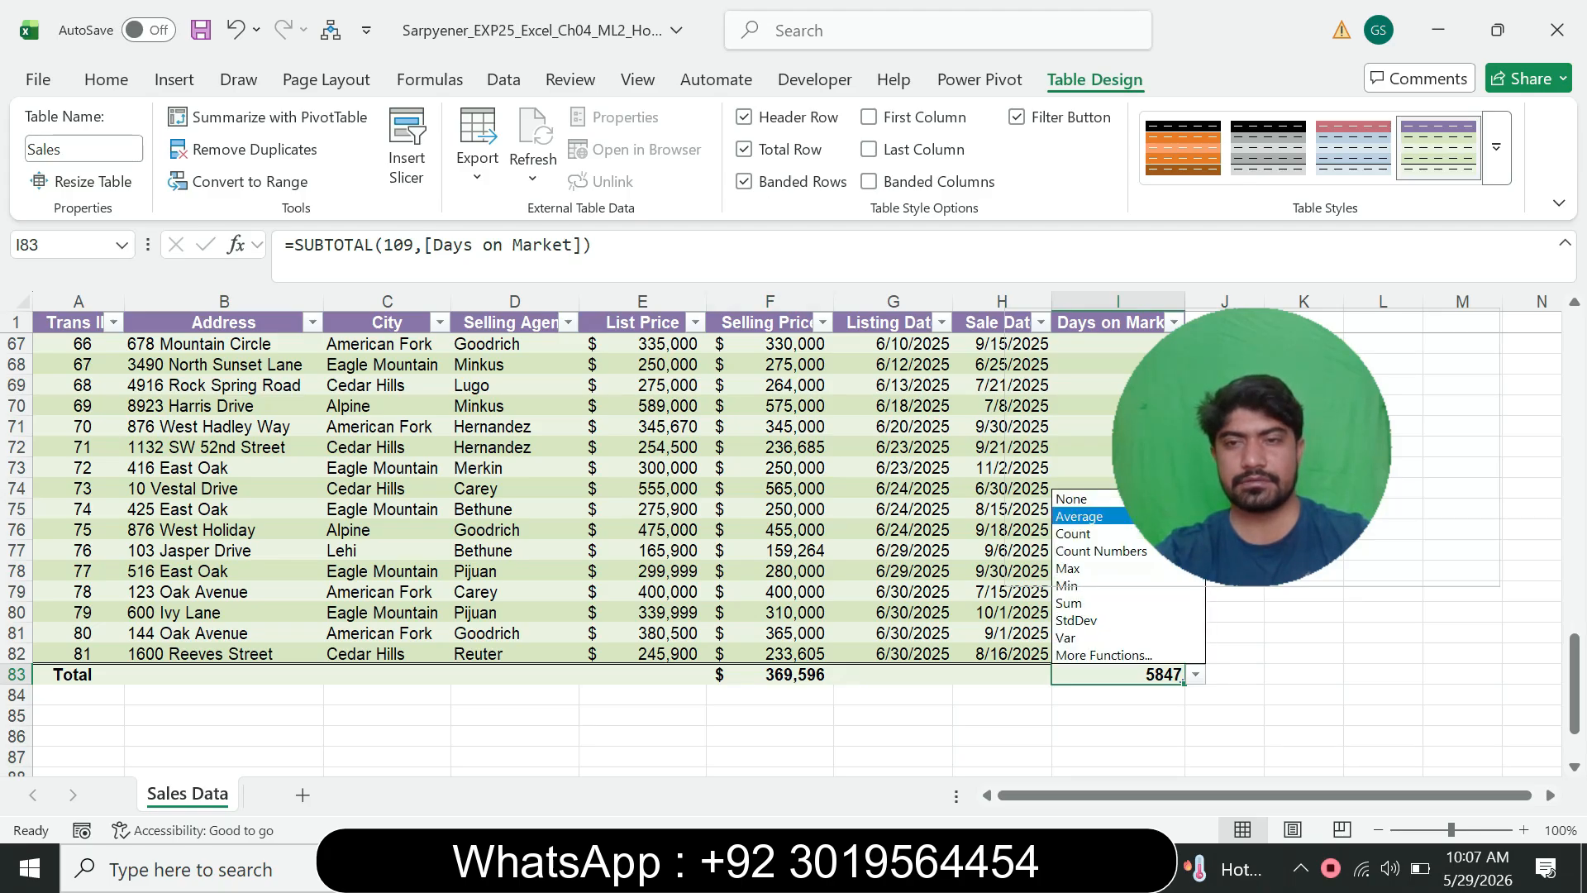
{"action": "key", "text": "Return"}
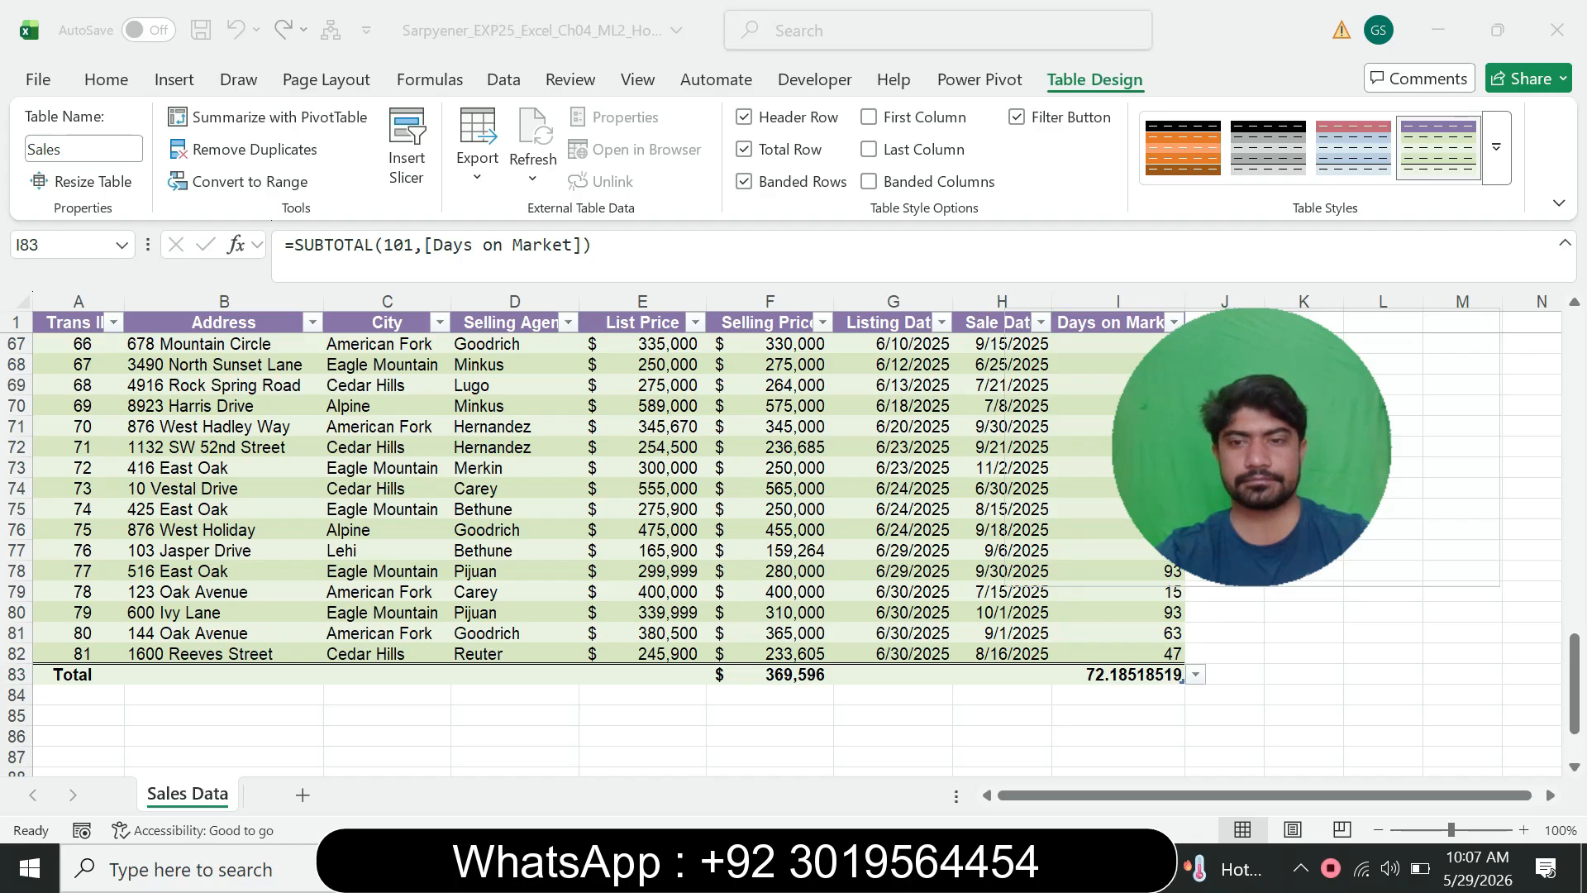
Switch to the Word instructions and reset the step 7 instruction to 9 pt without its turquoise highlight
{"action": "key", "text": "alt+Tab"}
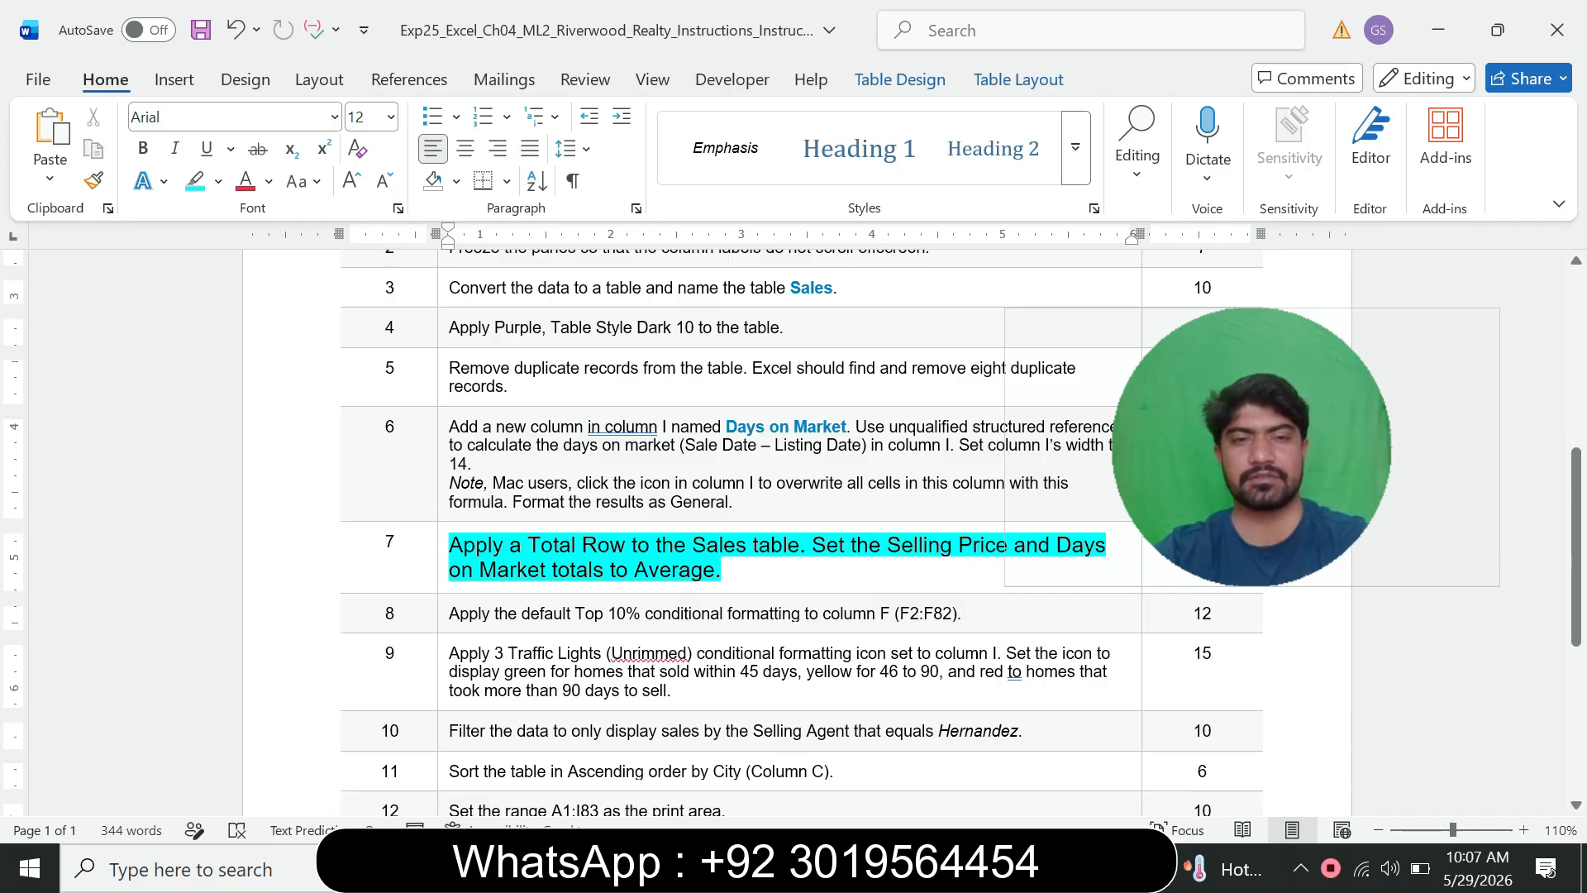
{"action": "left_click", "coordinate": [443, 571]}
{"action": "left_click", "coordinate": [592, 503]}
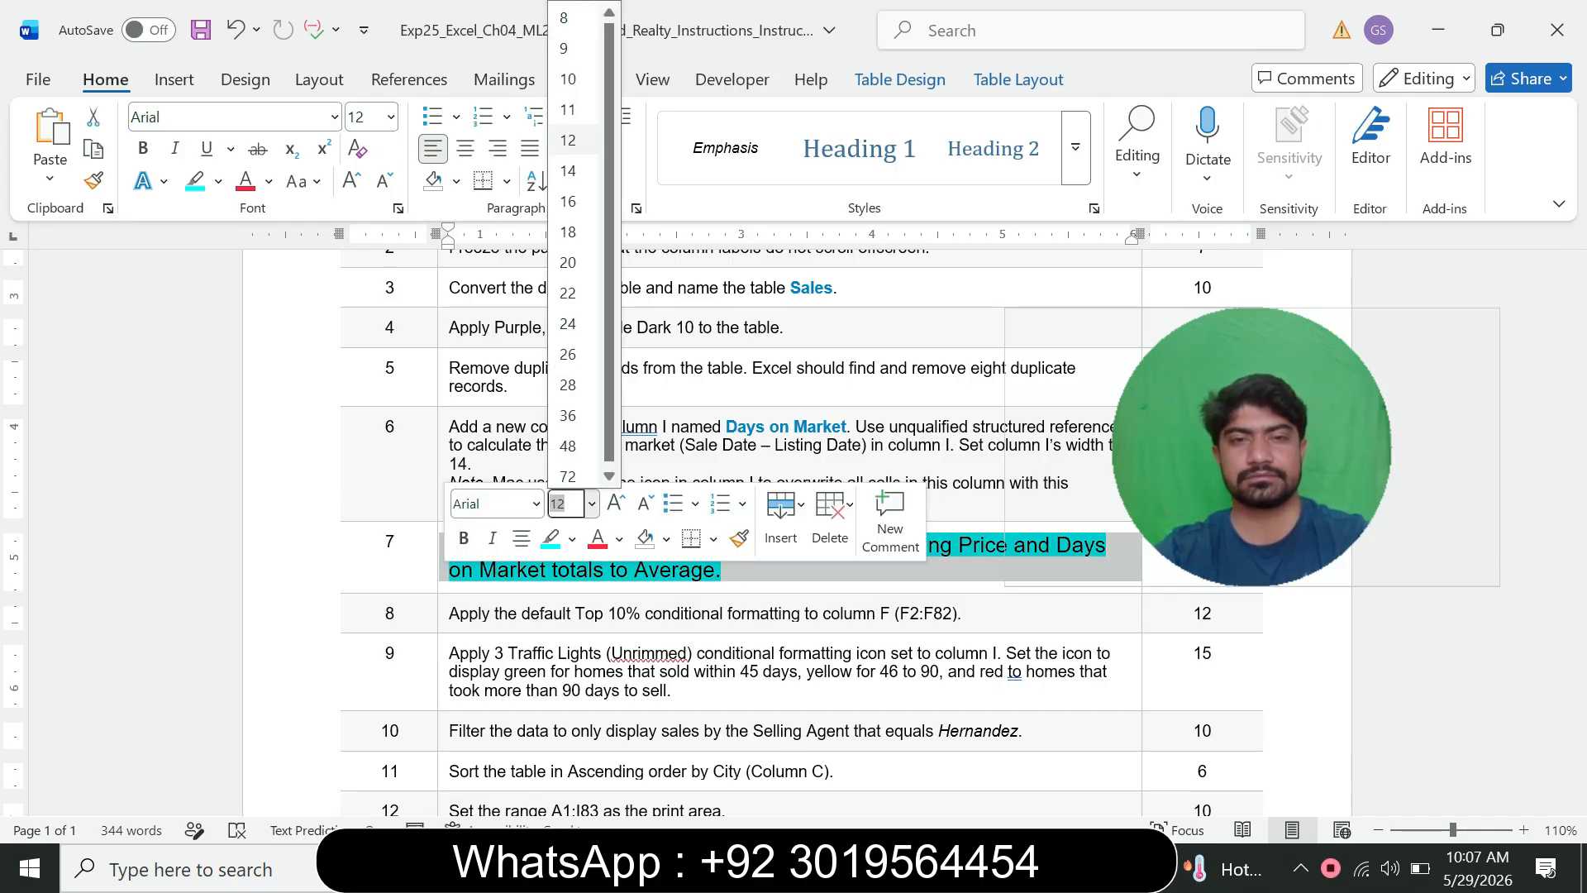
{"action": "left_click", "coordinate": [563, 48]}
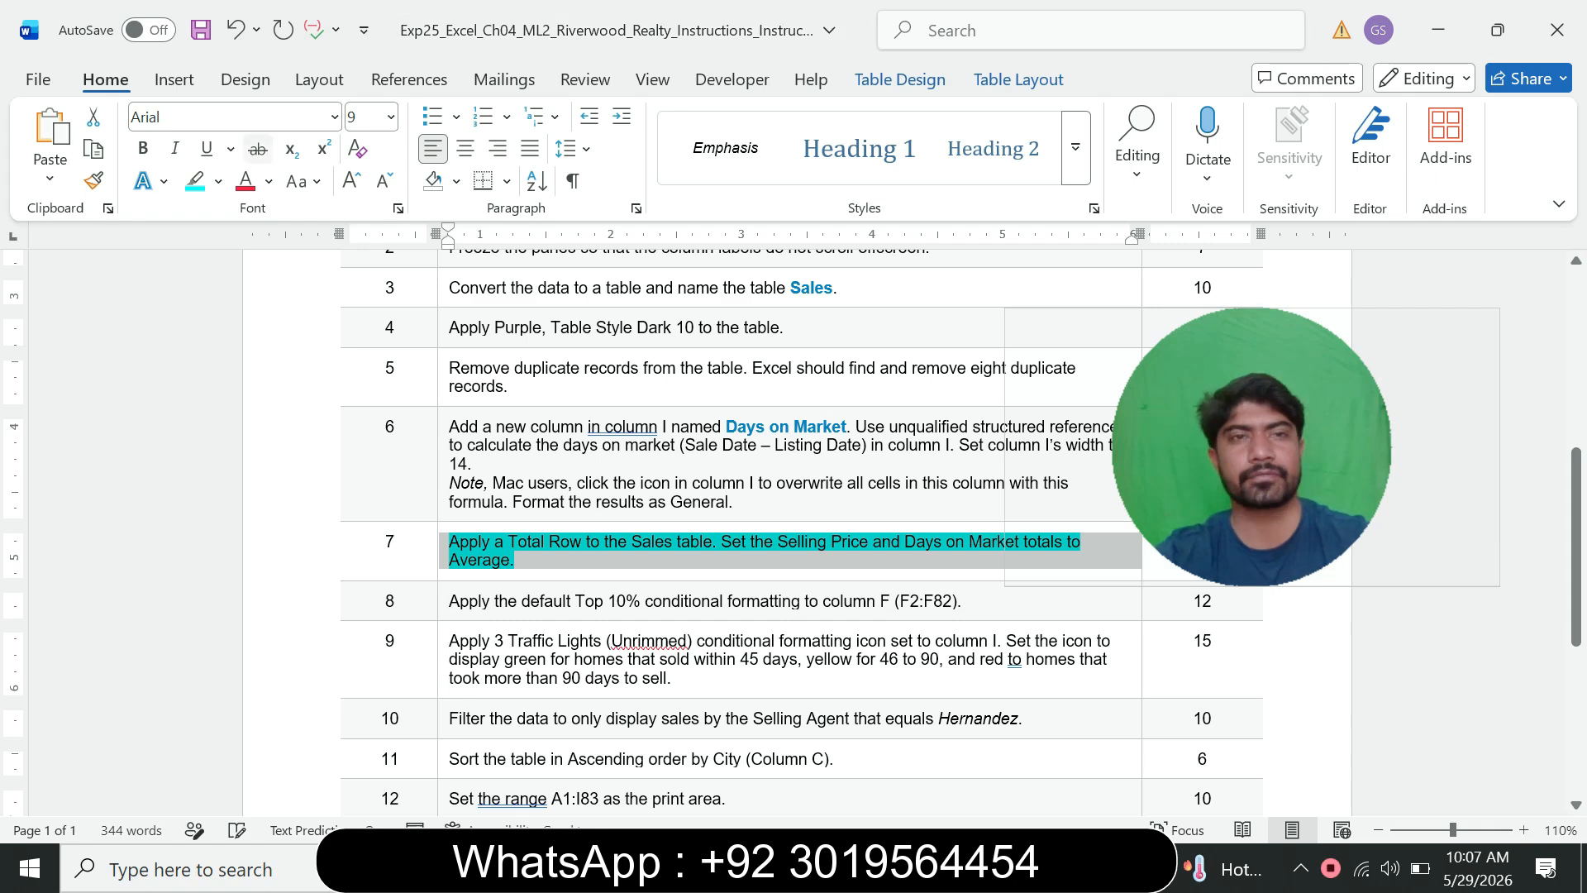
{"action": "left_click", "coordinate": [219, 181]}
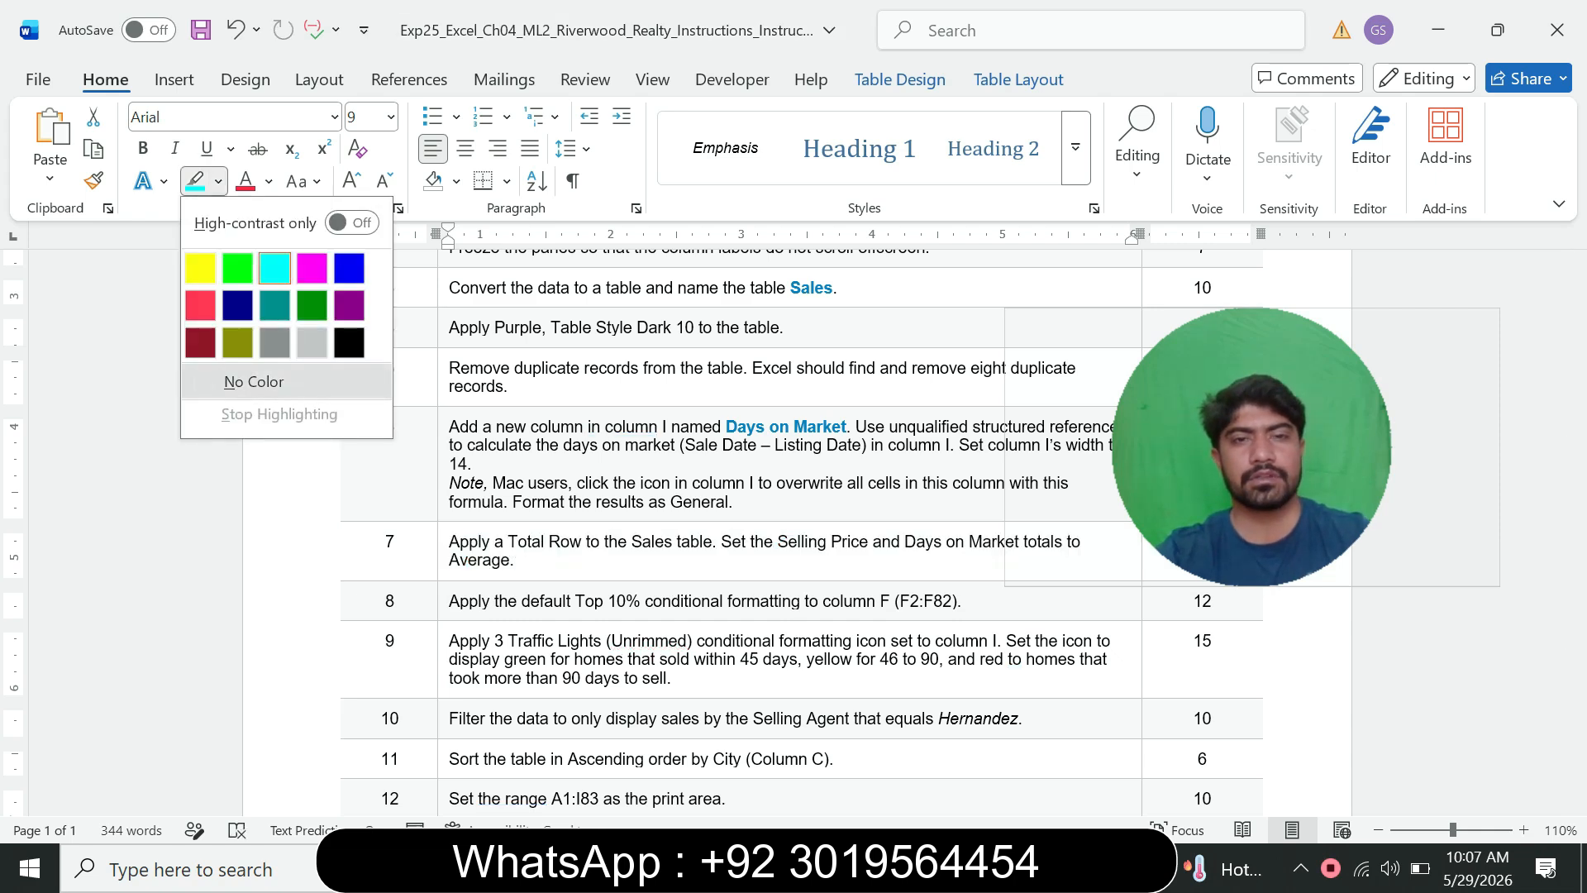
{"action": "left_click", "coordinate": [254, 381]}
Highlight the instructions table in turquoise from step 7 through the Total Points row
{"action": "left_click", "coordinate": [468, 561]}
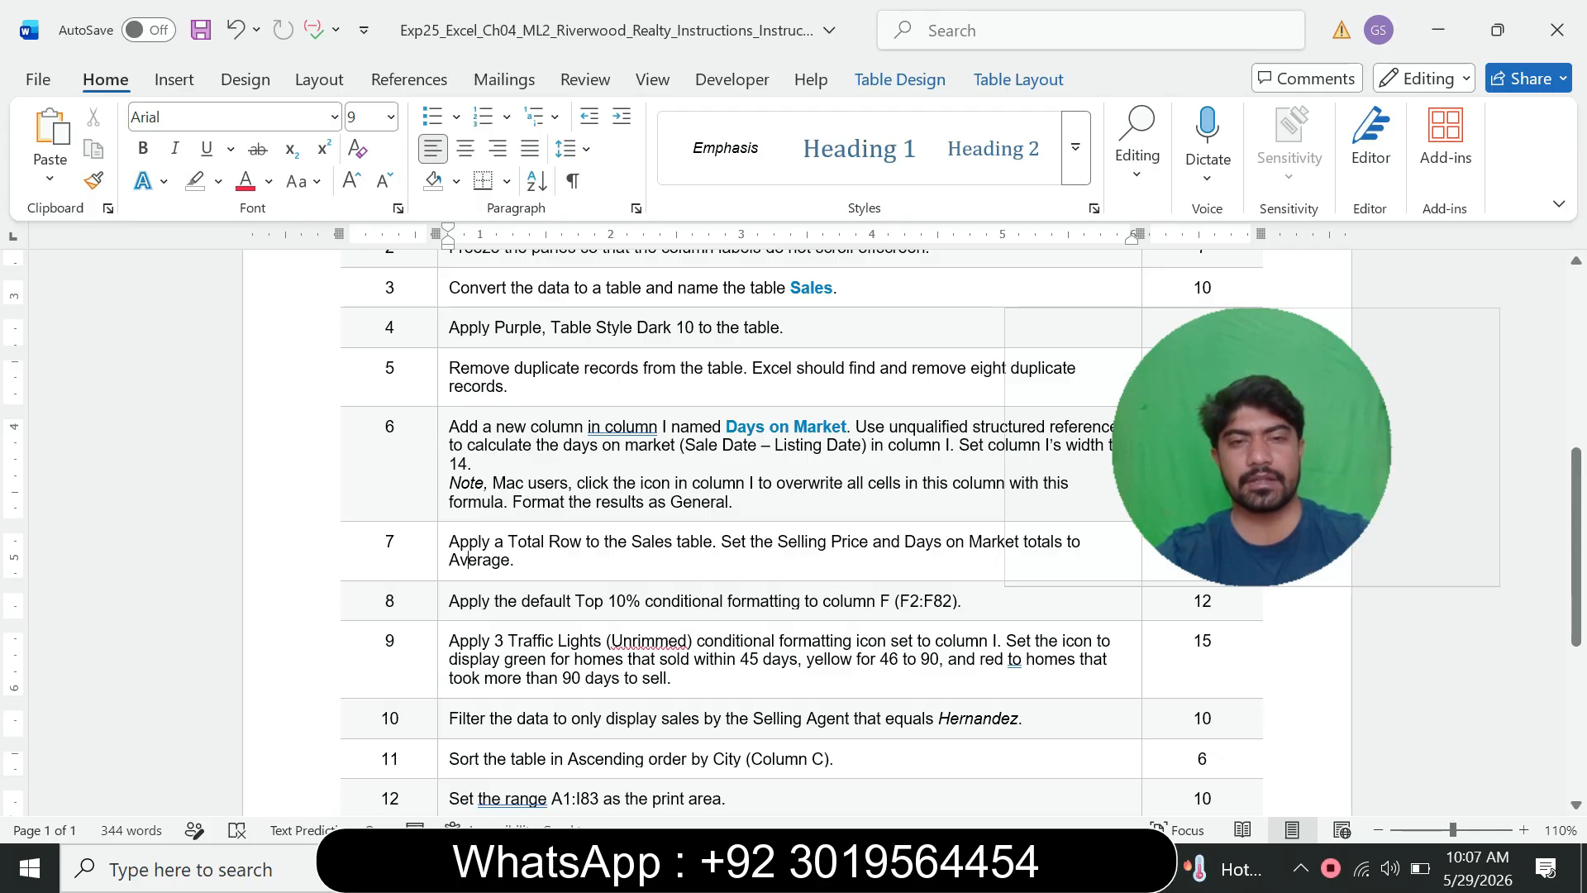
{"action": "key", "text": "shift+Down"}
{"action": "key", "text": "shift+Down"}
{"action": "key", "text": "shift+Down"}
{"action": "key", "text": "shift+Down"}
{"action": "key", "text": "shift+Down"}
{"action": "key", "text": "shift+Down"}
{"action": "key", "text": "shift+Down"}
{"action": "key", "text": "shift+Down"}
{"action": "key", "text": "shift+Down"}
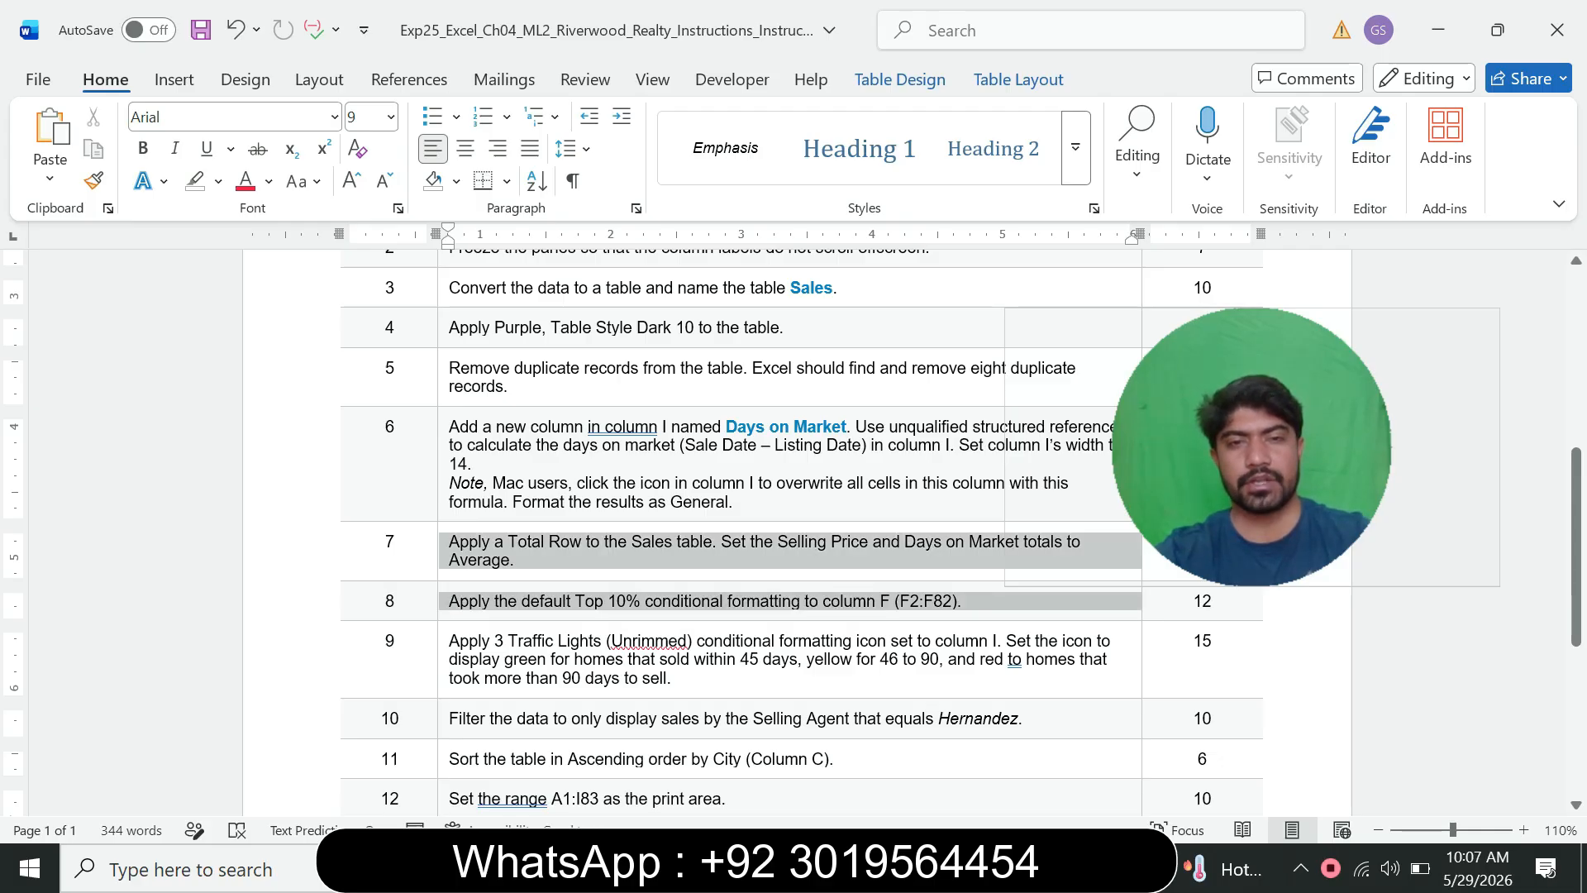
{"action": "scroll", "coordinate": [793, 529], "scroll_direction": "down", "scroll_amount": 2}
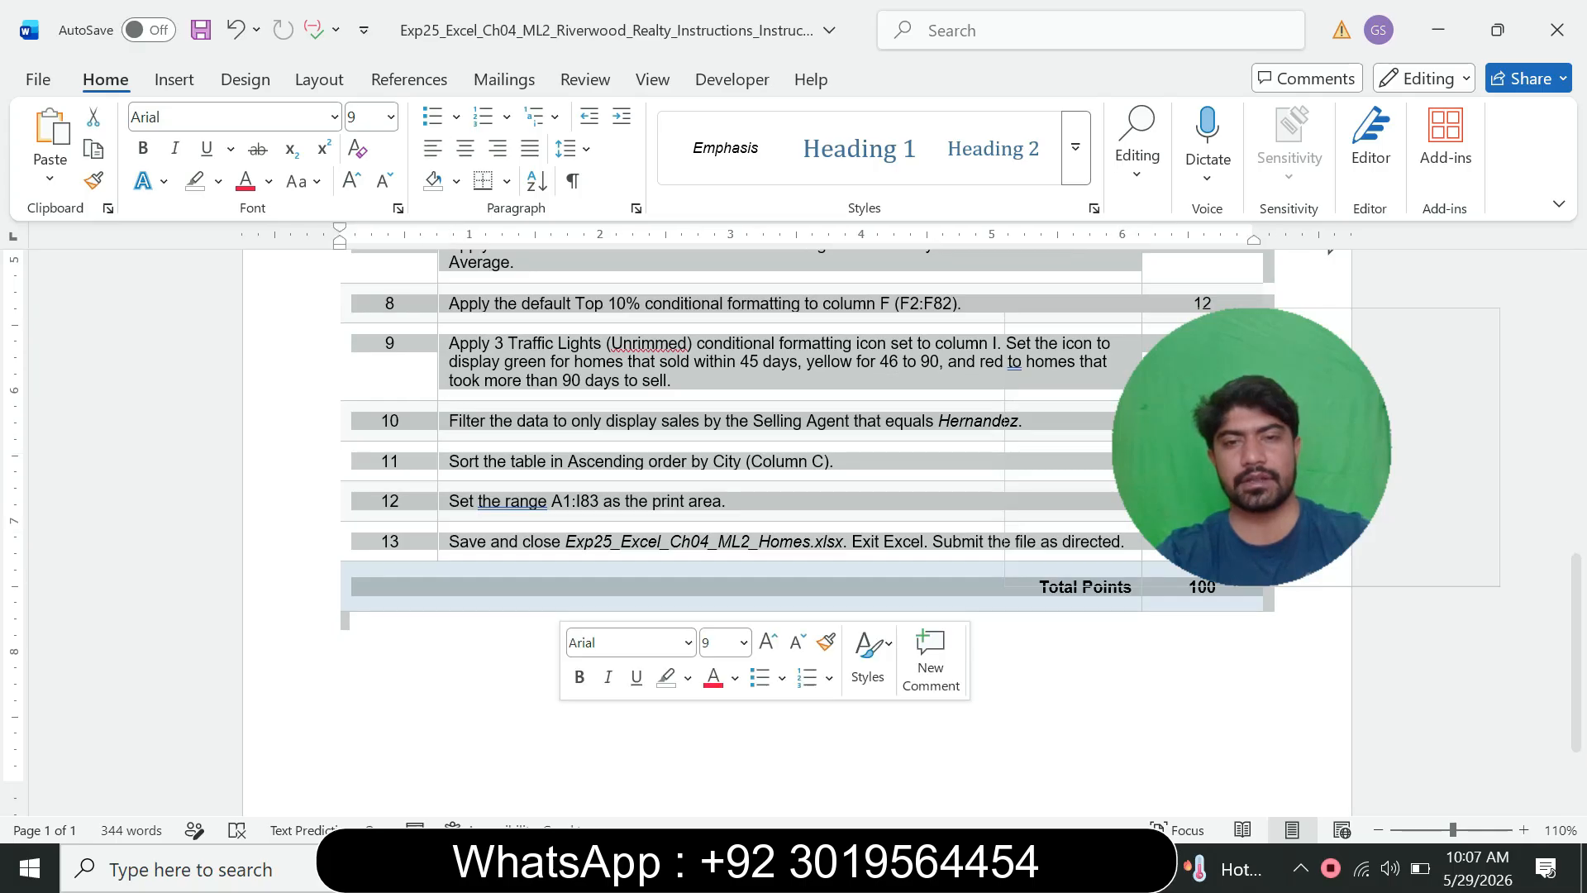
{"action": "left_click", "coordinate": [687, 677]}
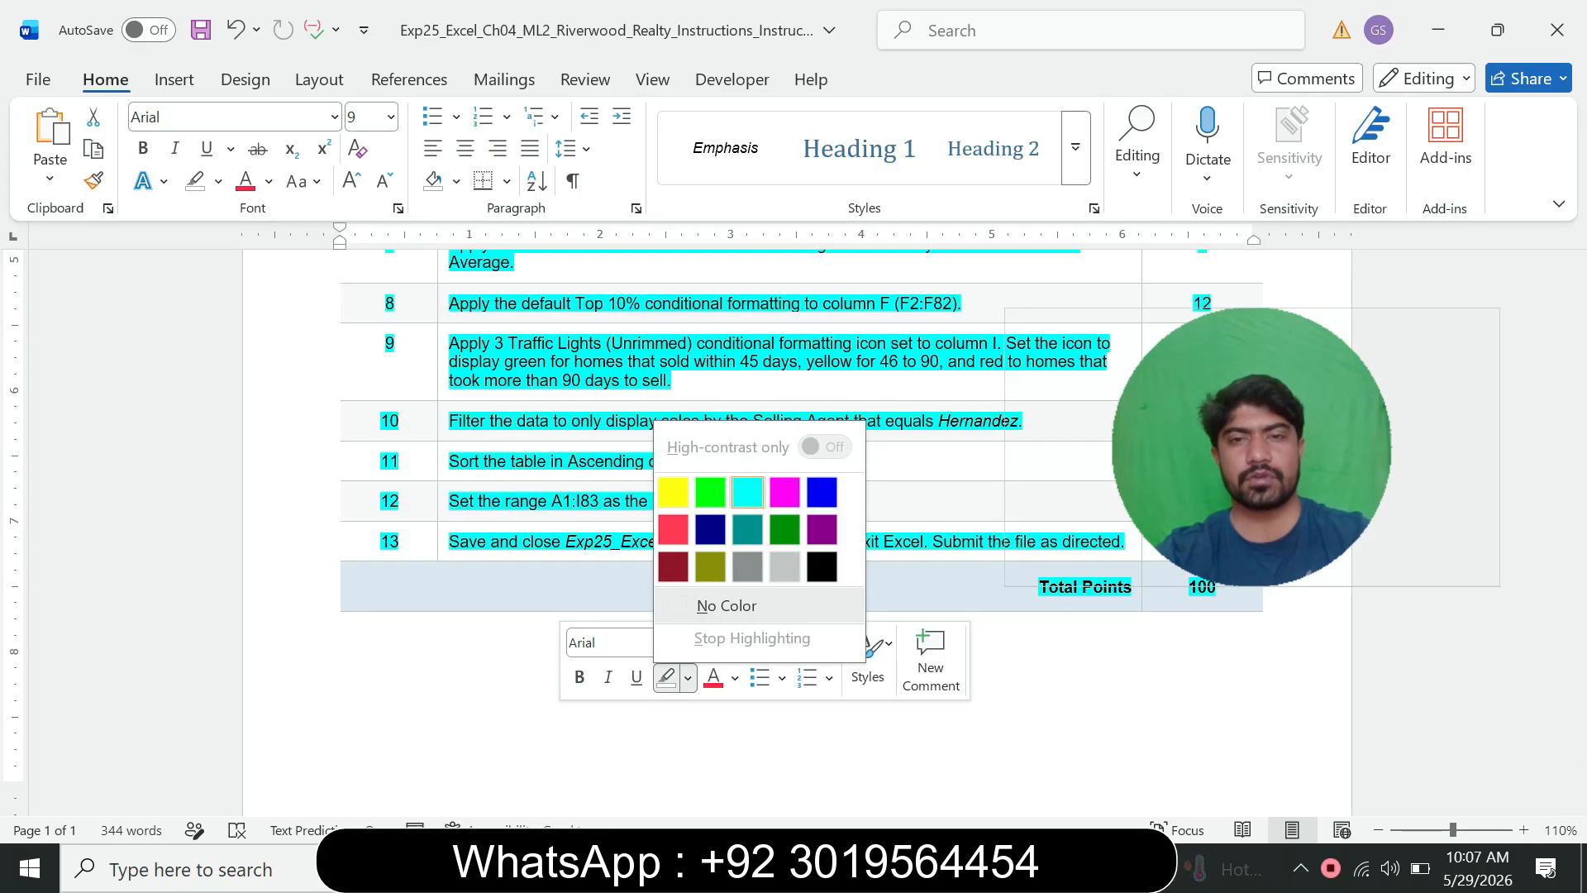
{"action": "left_click", "coordinate": [747, 492]}
{"action": "key", "text": "ctrl+Home"}
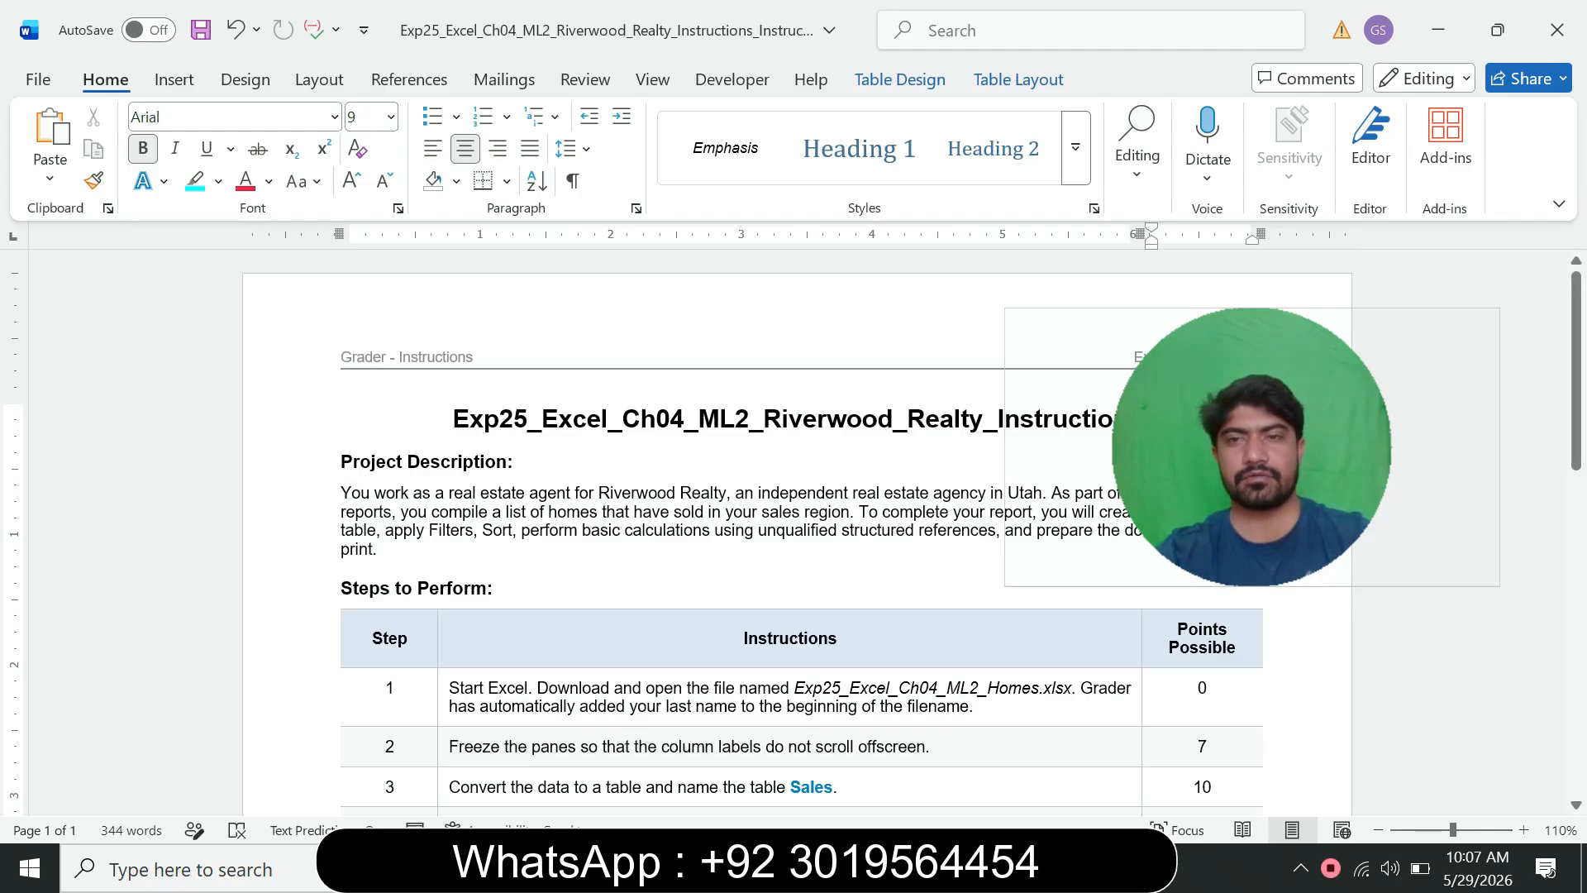
{"action": "left_click_drag", "start_coordinate": [1252, 463], "coordinate": [958, 262]}
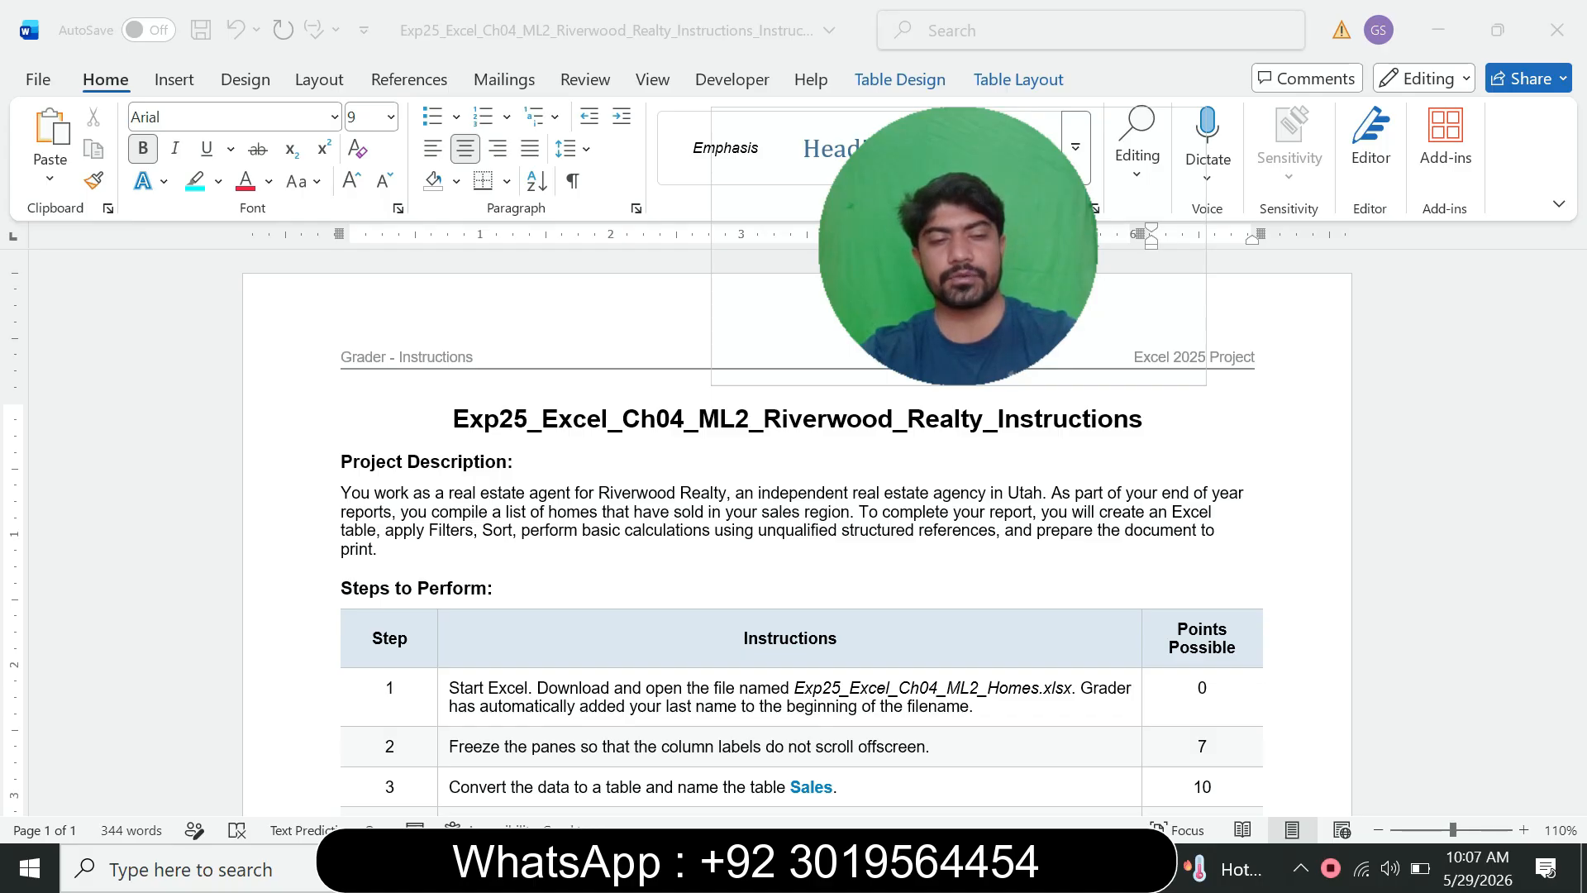